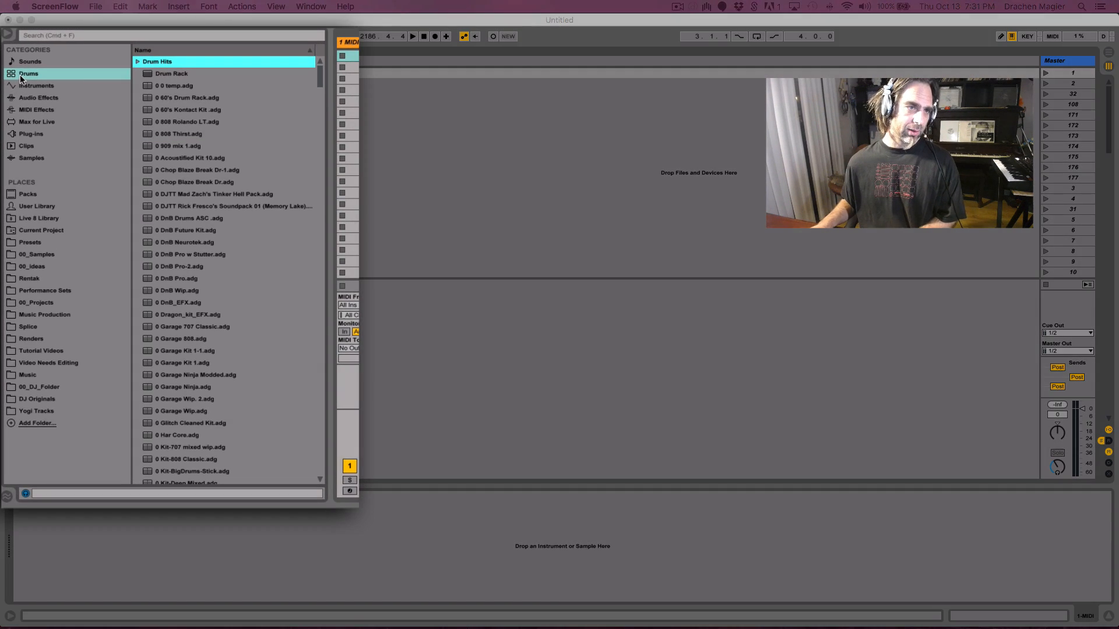
Browse the drum presets in the browser's Drums category and preview Kit-C78 Montrose
click(24, 89)
scroll(235, 277, down, 5)
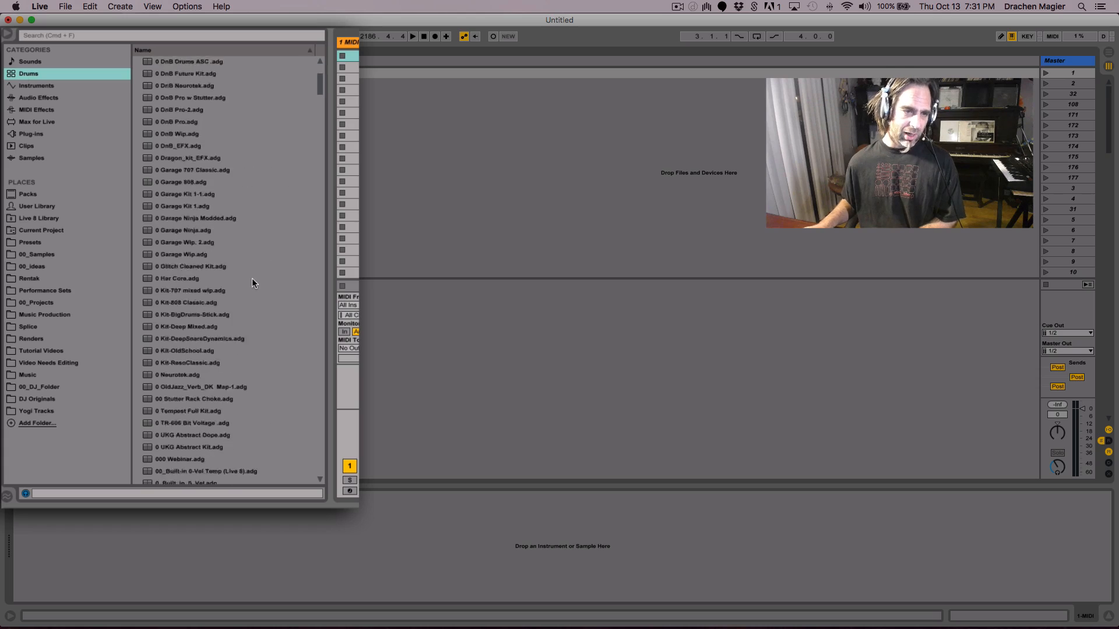
scroll(252, 278, down, 15)
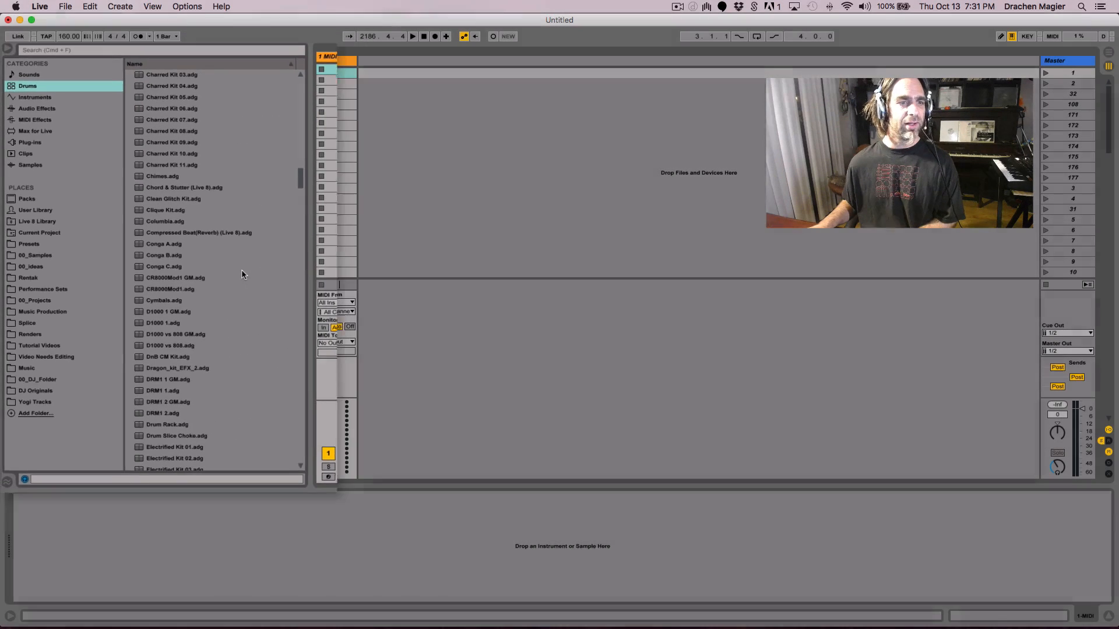
scroll(241, 269, down, 20)
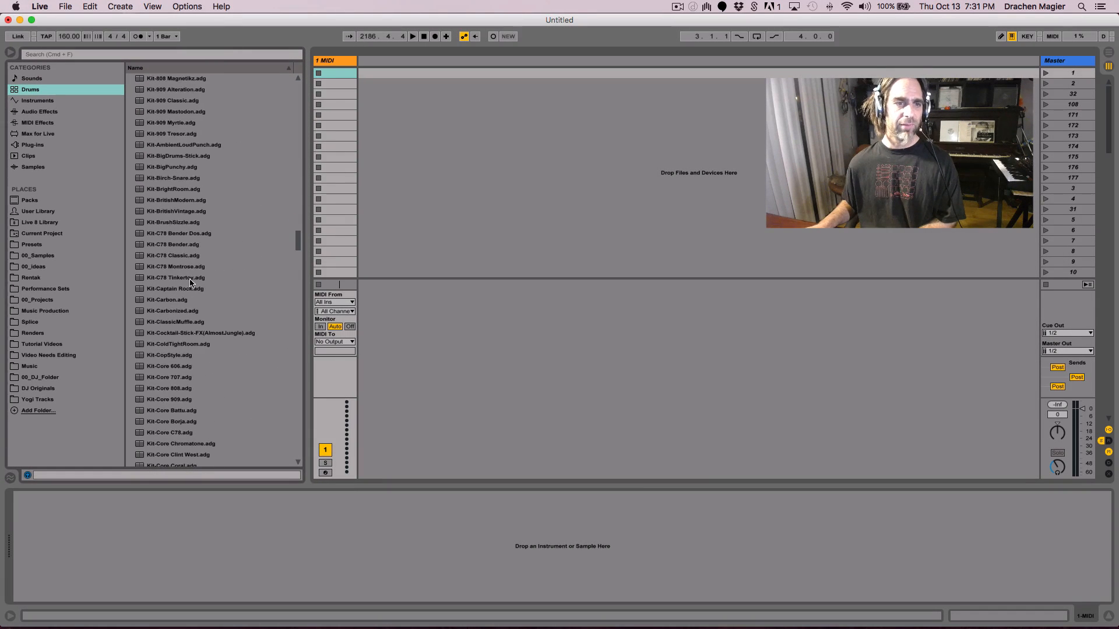
click(192, 266)
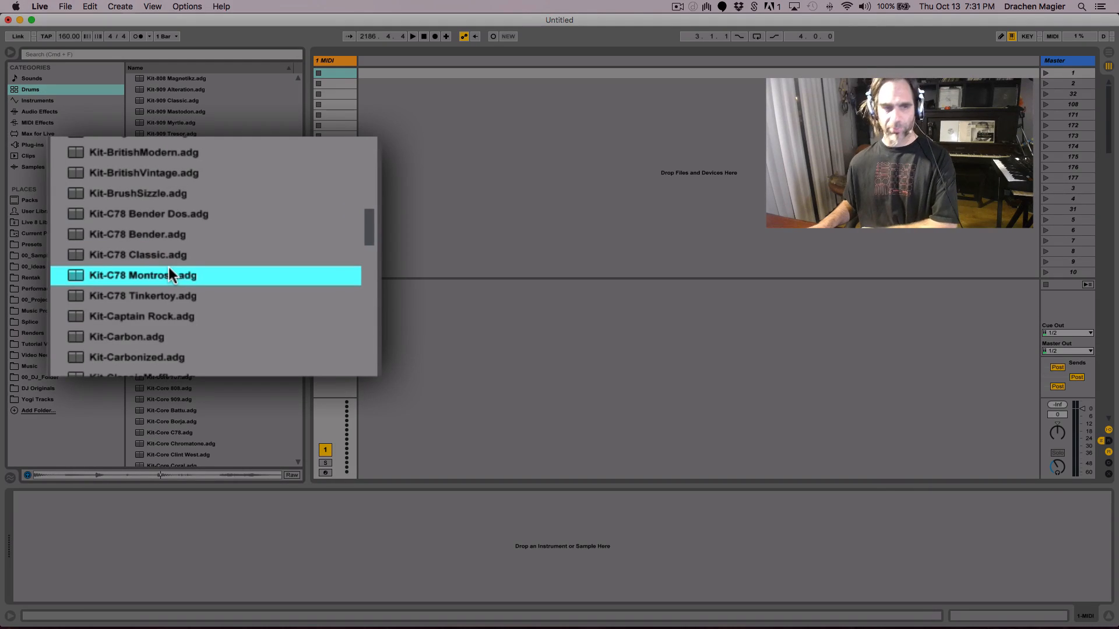
Preview the preceding kits up to Kit-BritishVintage and load Kit-BritishVintage onto the MIDI track
key(Up)
key(Up)
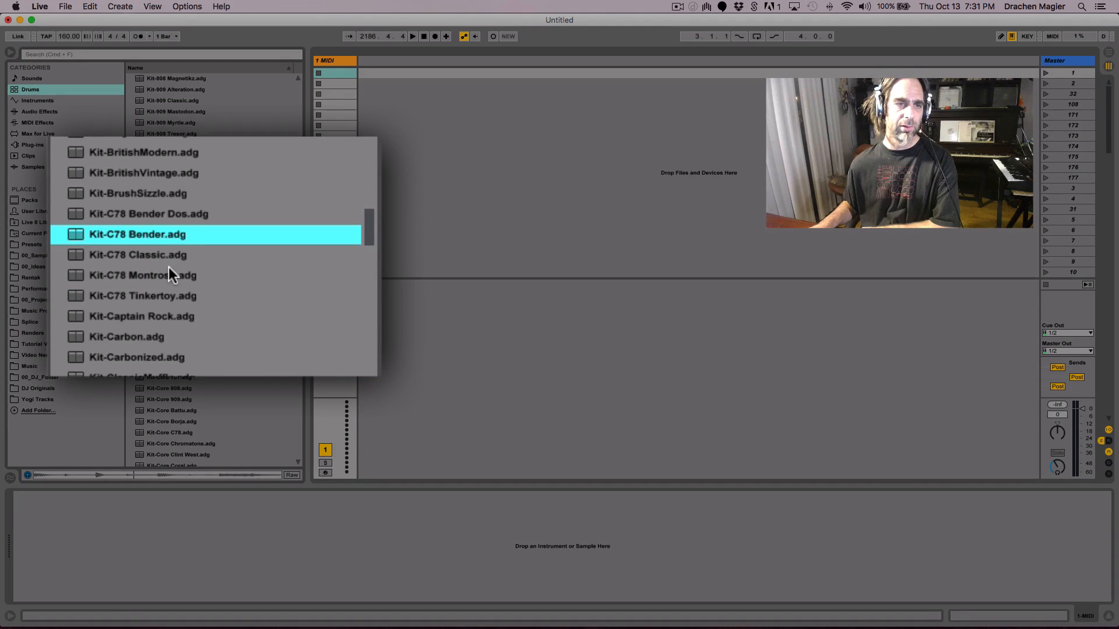
key(Up)
key(Up)
key(Up)
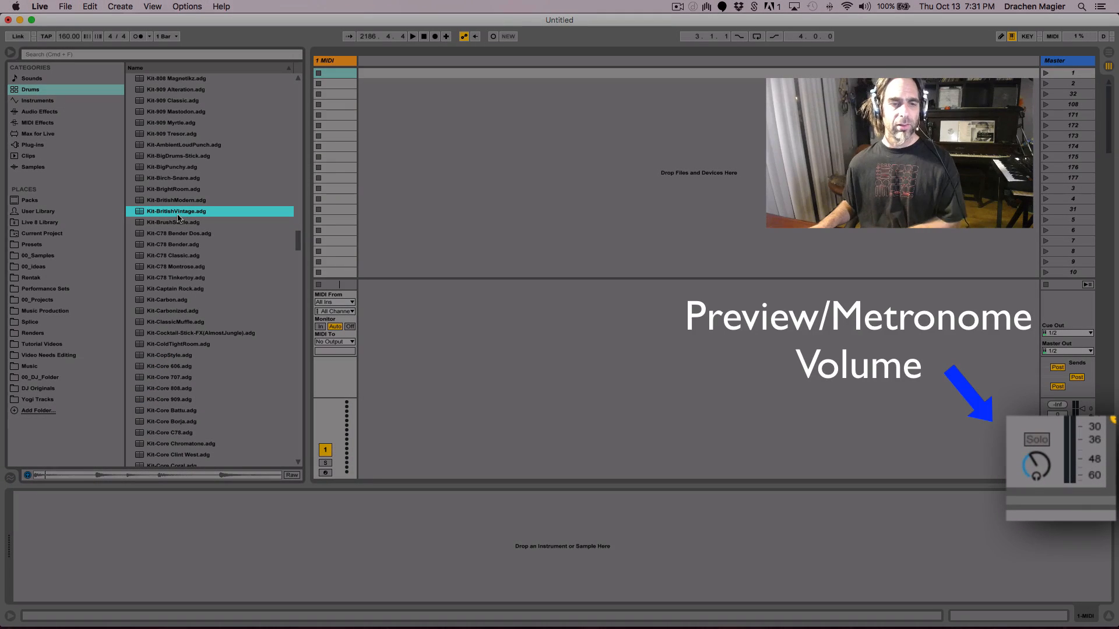
key(space)
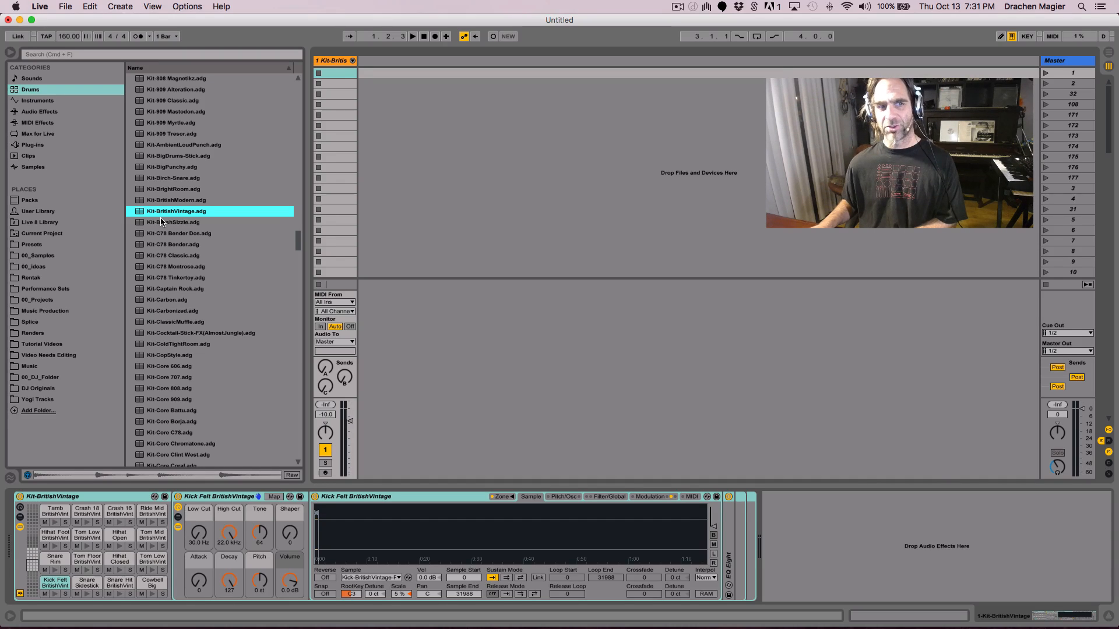
scroll(162, 222, up, 2)
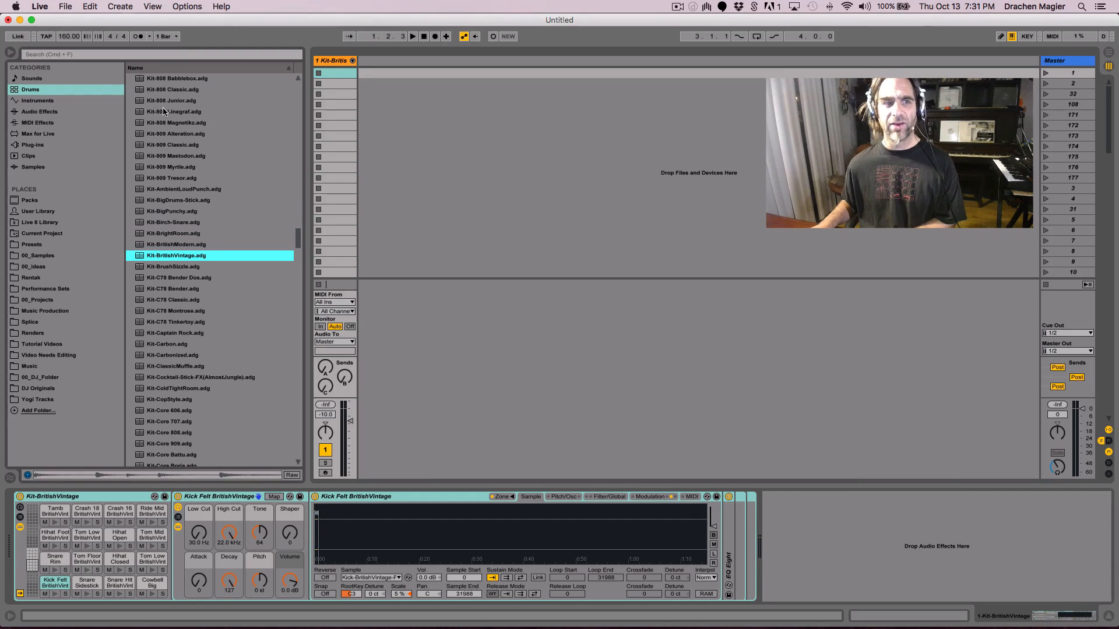
scroll(164, 108, up, 2)
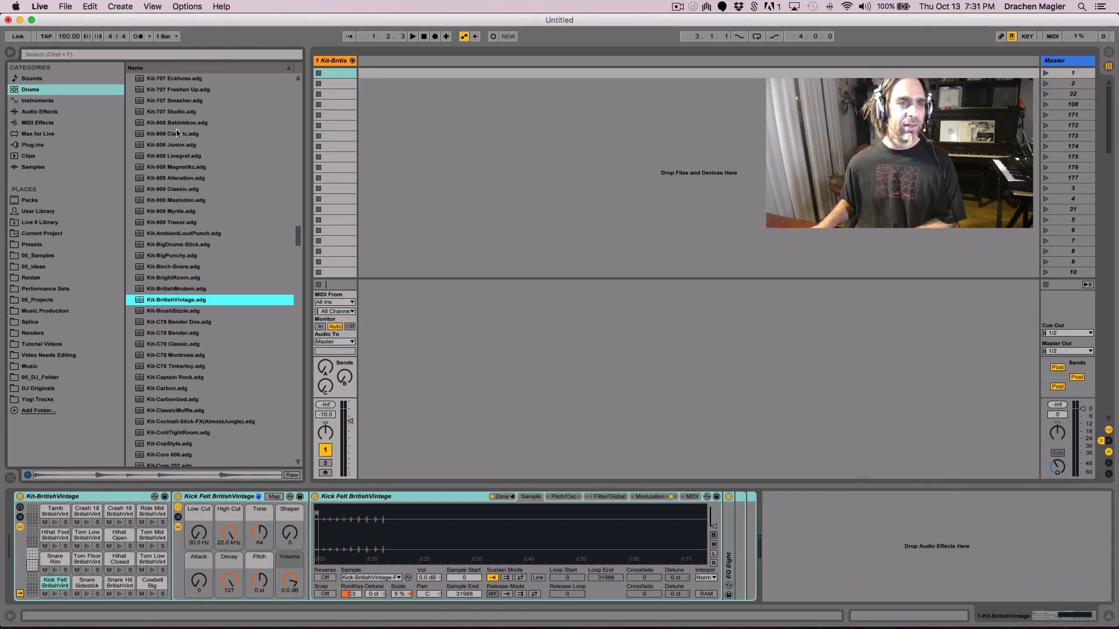
scroll(167, 164, up, 3)
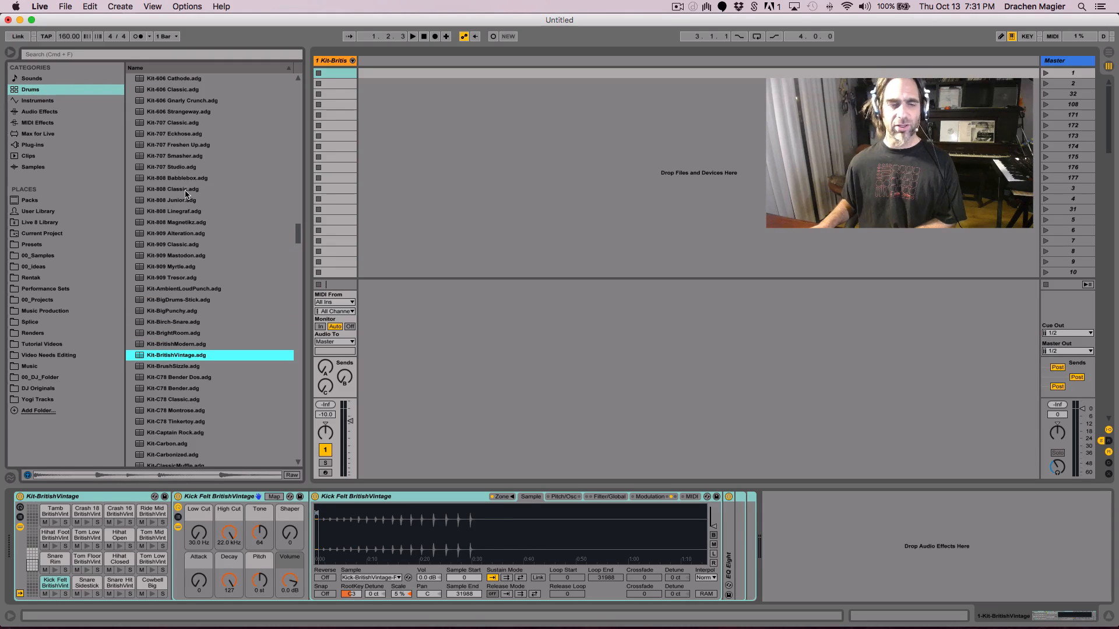
scroll(175, 291, down, 11)
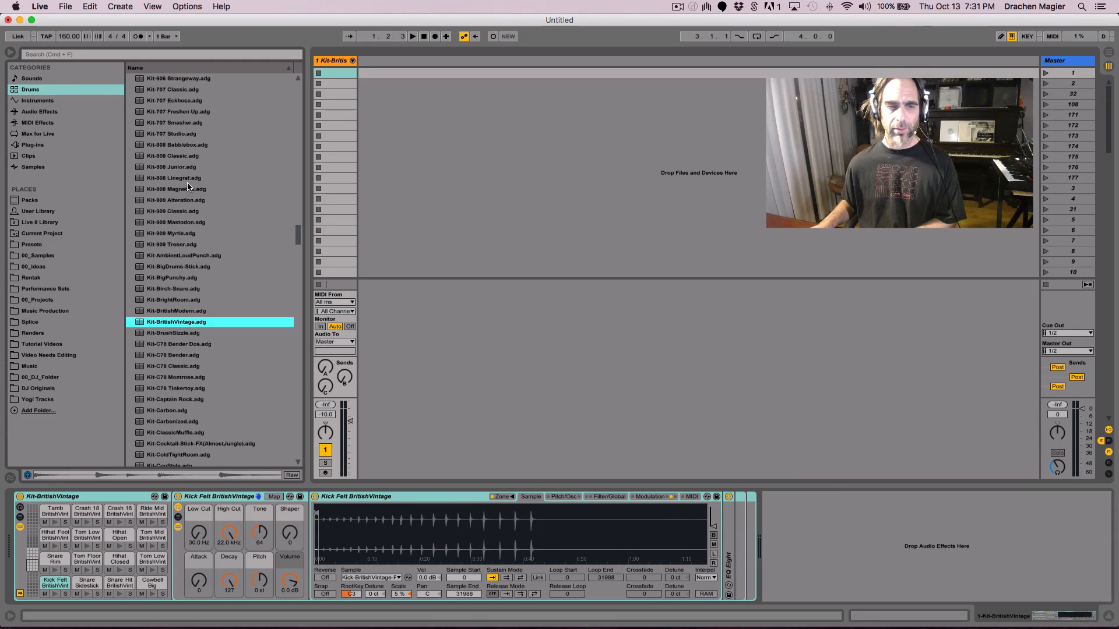
Audition the Kick Felt, Snare Sidestick, Tom Floor and Snare Hit pads of the drum rack
click(55, 595)
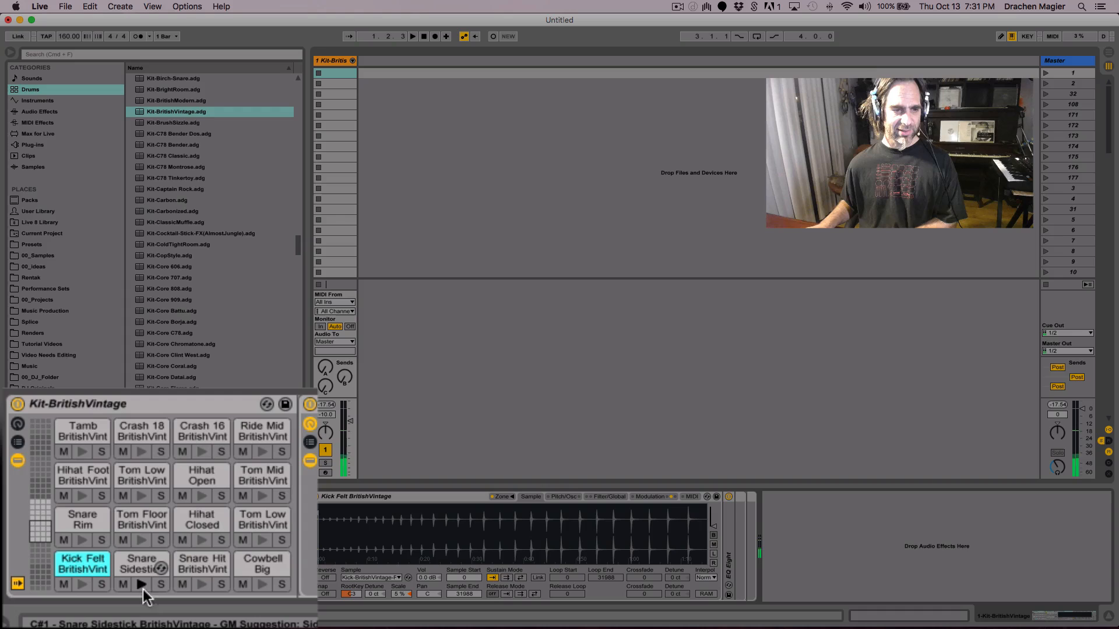
click(142, 586)
click(142, 540)
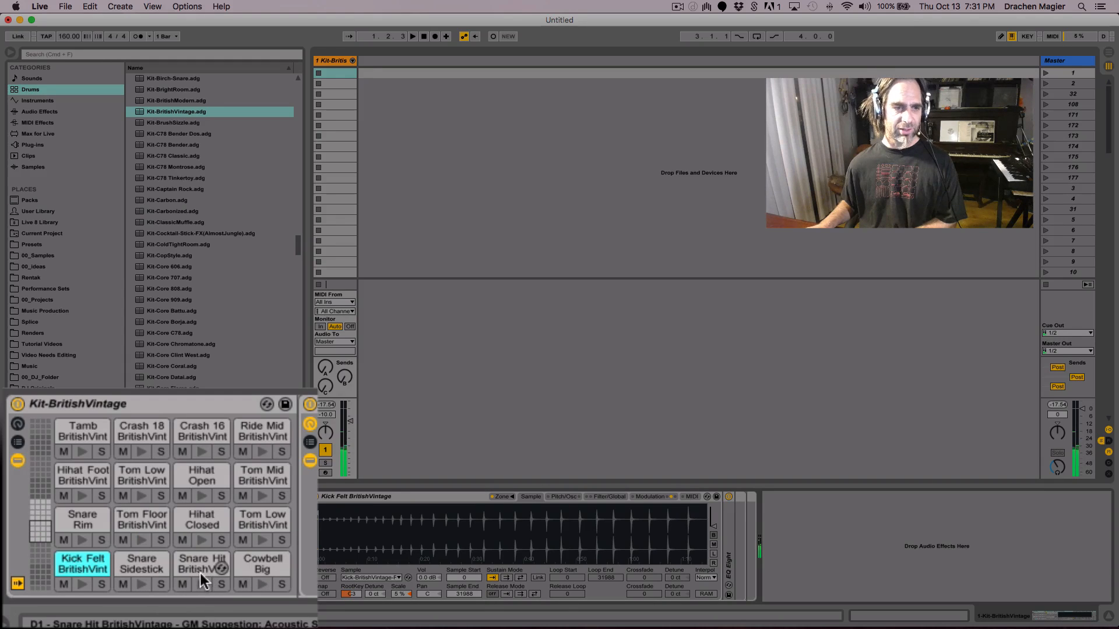
click(202, 587)
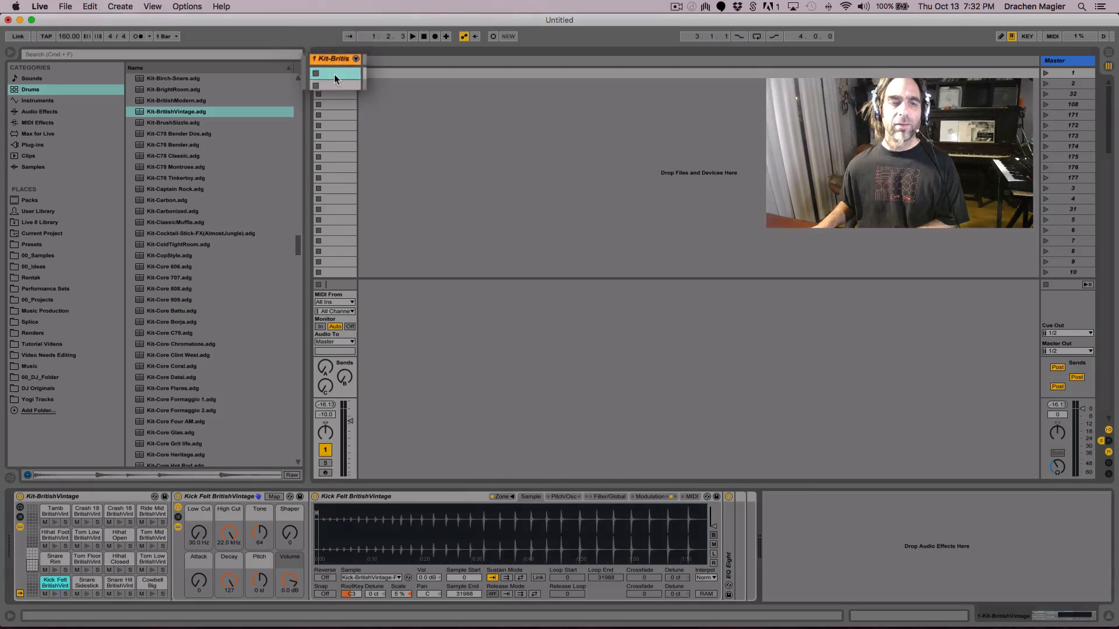
Create an empty MIDI clip in the drum track's first slot and look over the drum lanes in its note editor
double_click(334, 73)
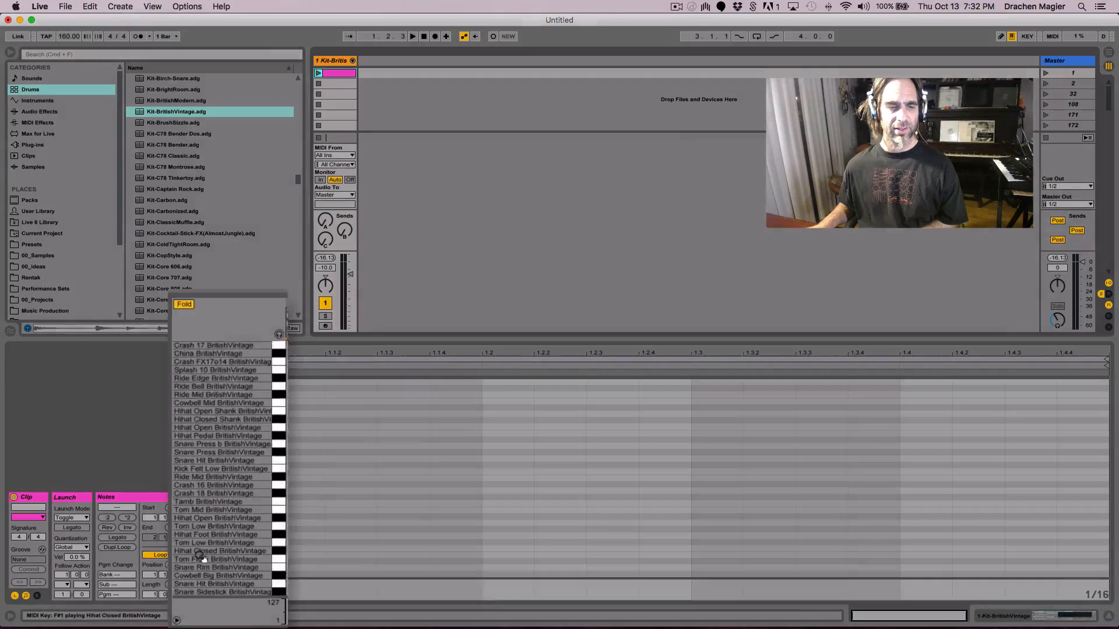
scroll(225, 453, down, 1)
scroll(225, 452, up, 1)
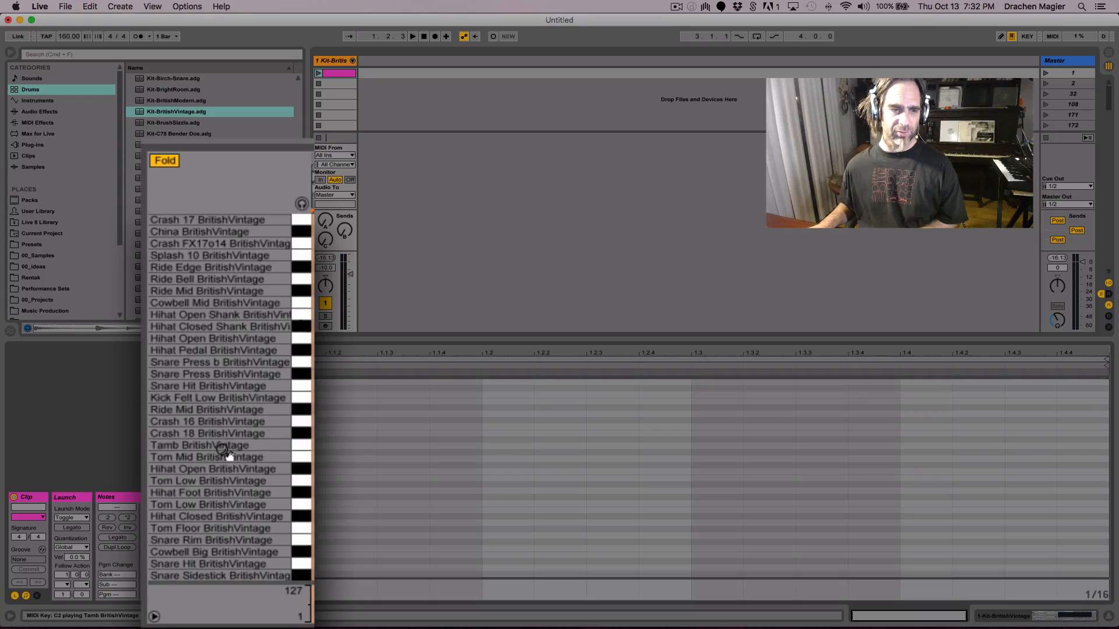
scroll(226, 452, down, 1)
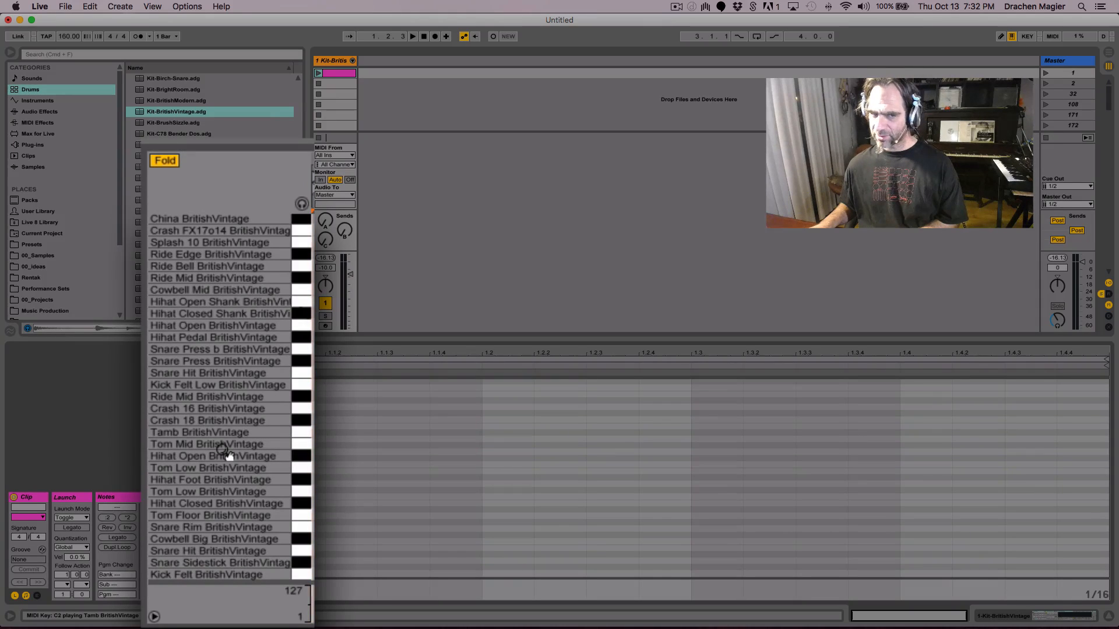
scroll(225, 453, up, 1)
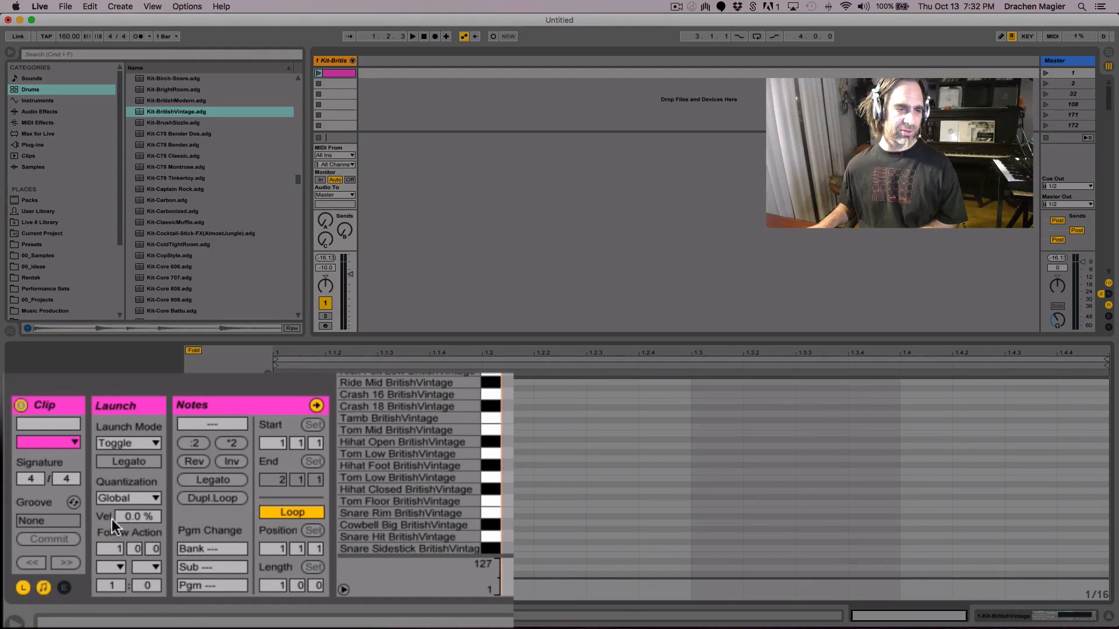
Show and hide the clip's Envelopes and Launch boxes, keep Launch shown, and enlarge the clip view's height
click(59, 589)
click(58, 589)
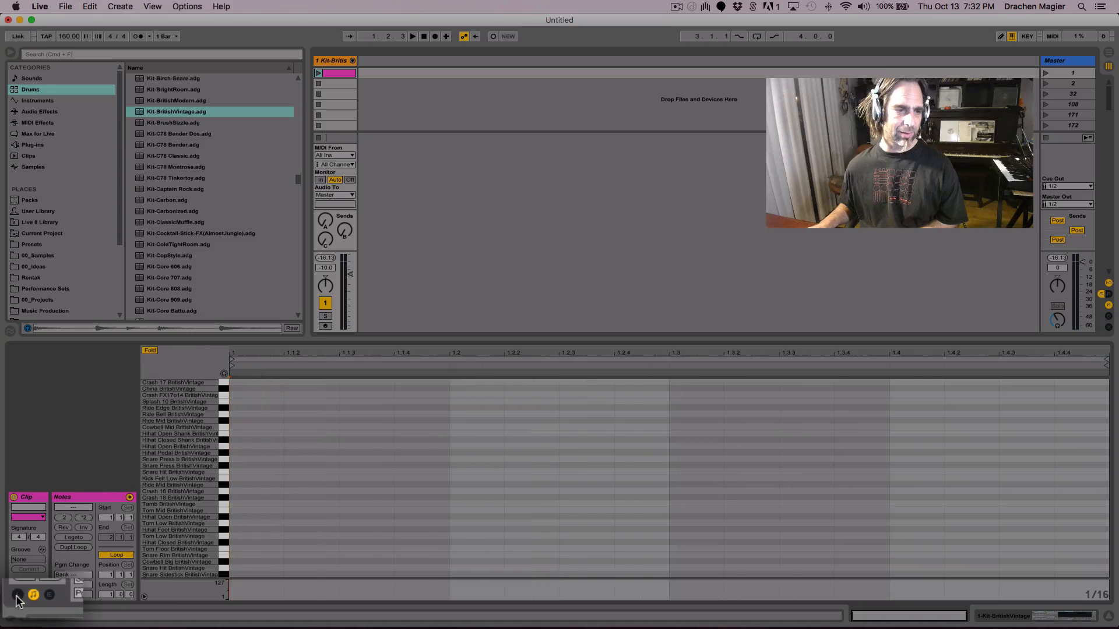
click(18, 595)
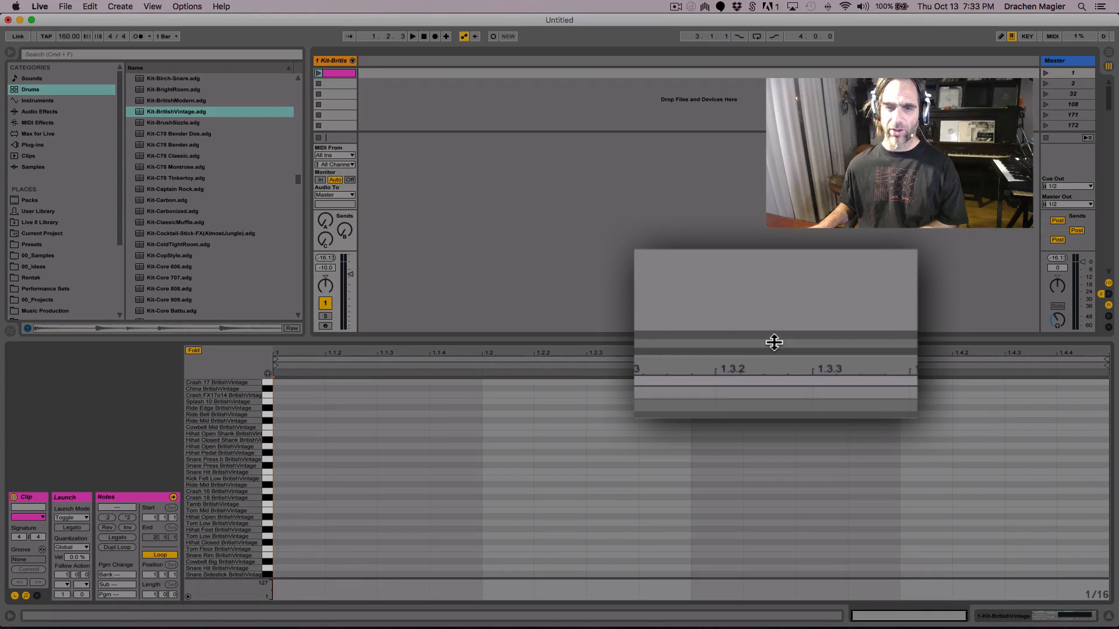
drag(774, 343, 758, 320)
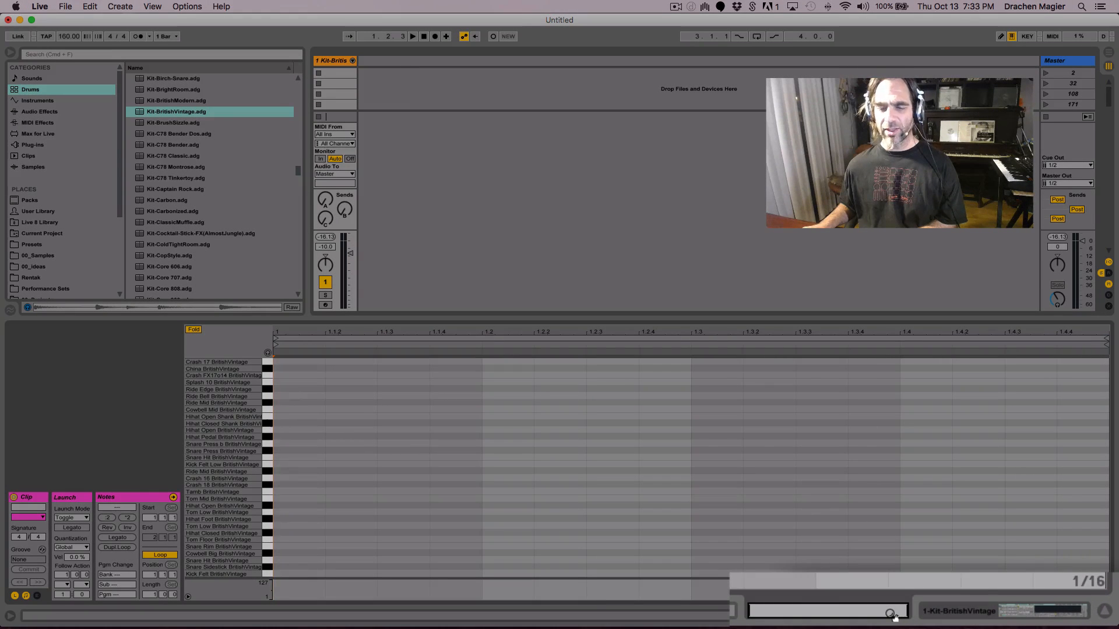
Switch repeatedly between the track's device view and the clip view, ending in the clip view
click(960, 612)
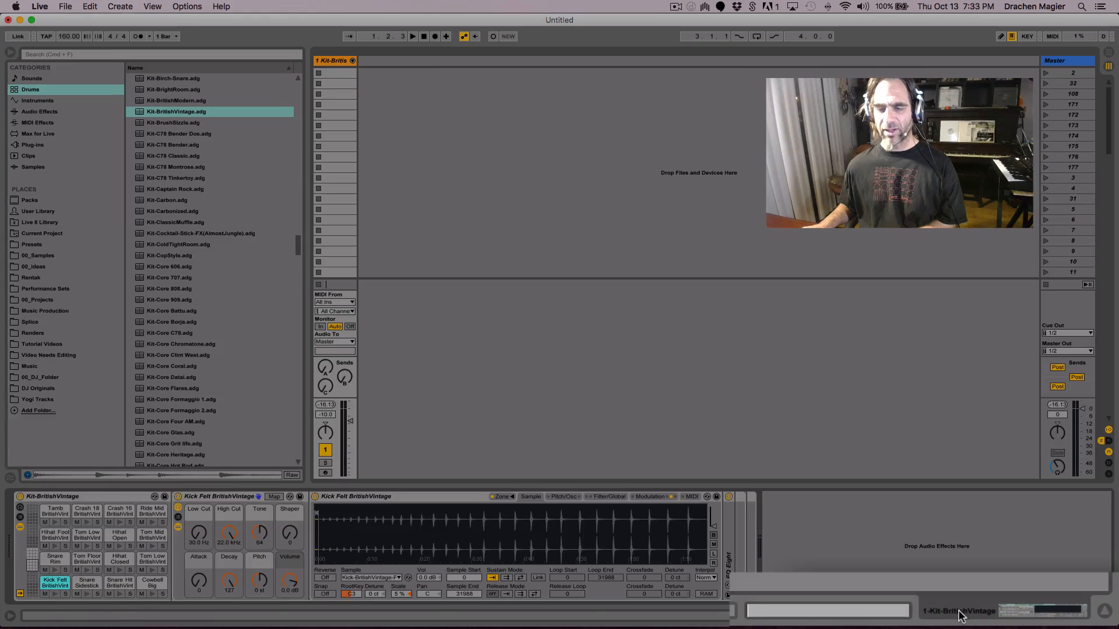
click(881, 618)
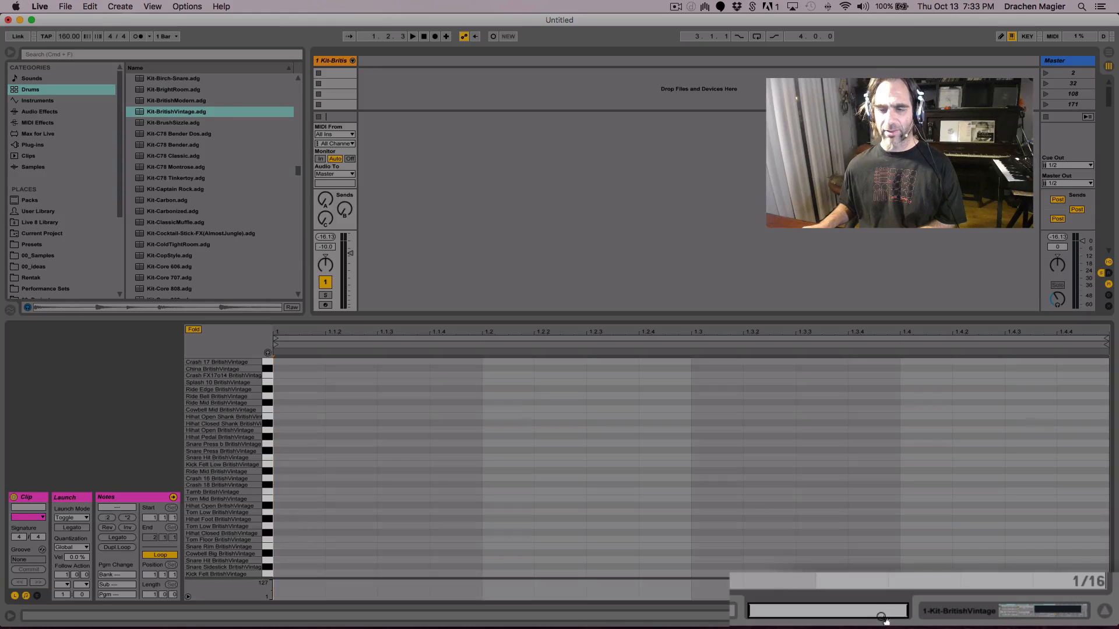
click(956, 615)
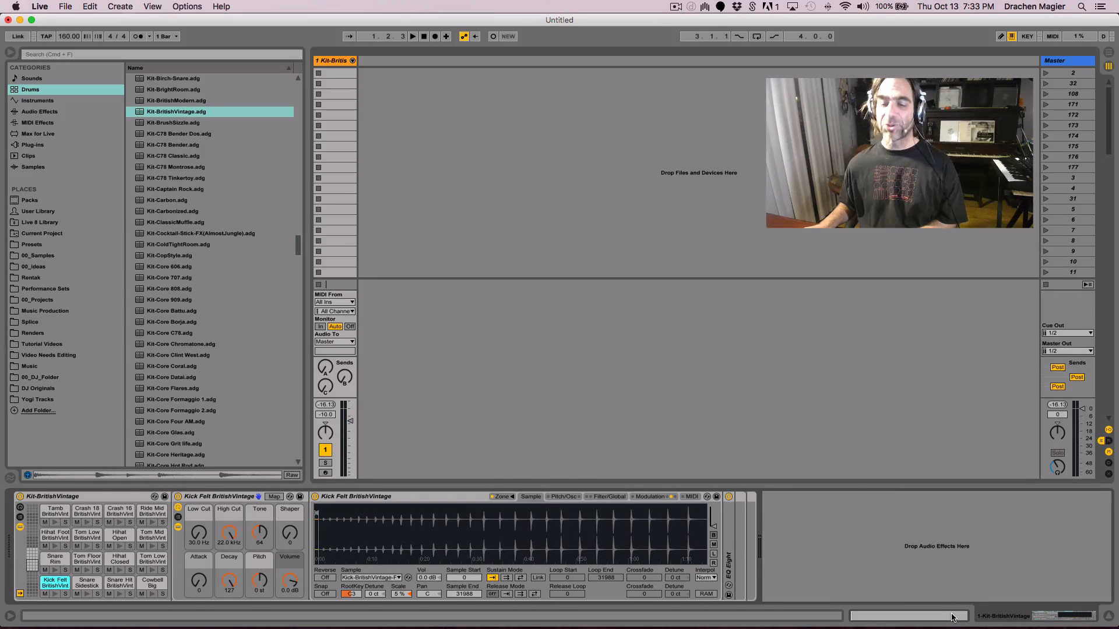
click(953, 618)
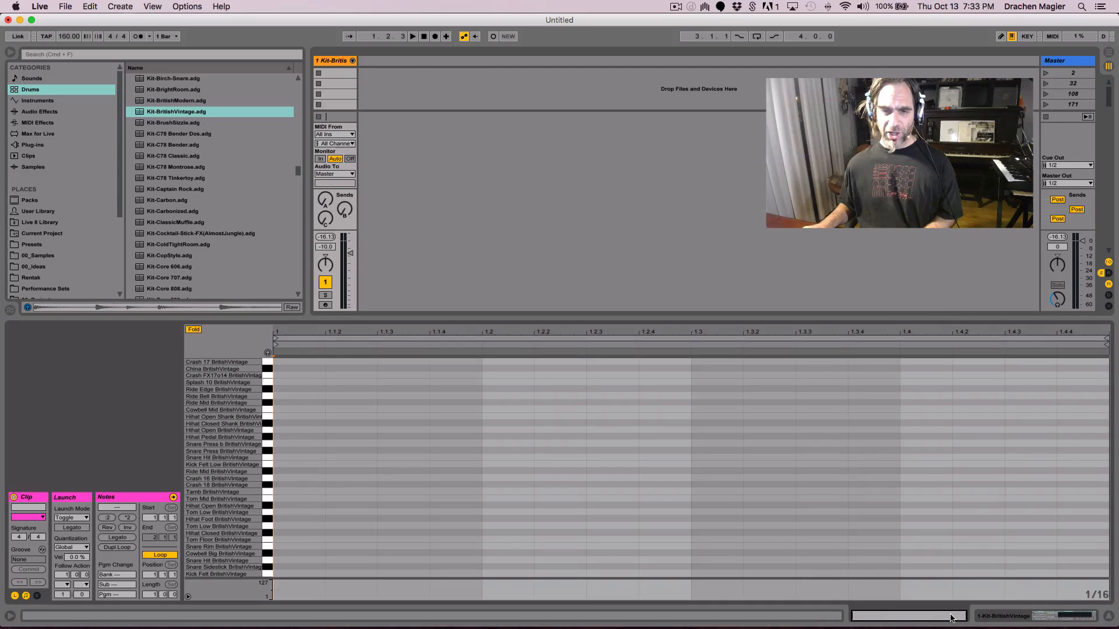
key(shift+Tab)
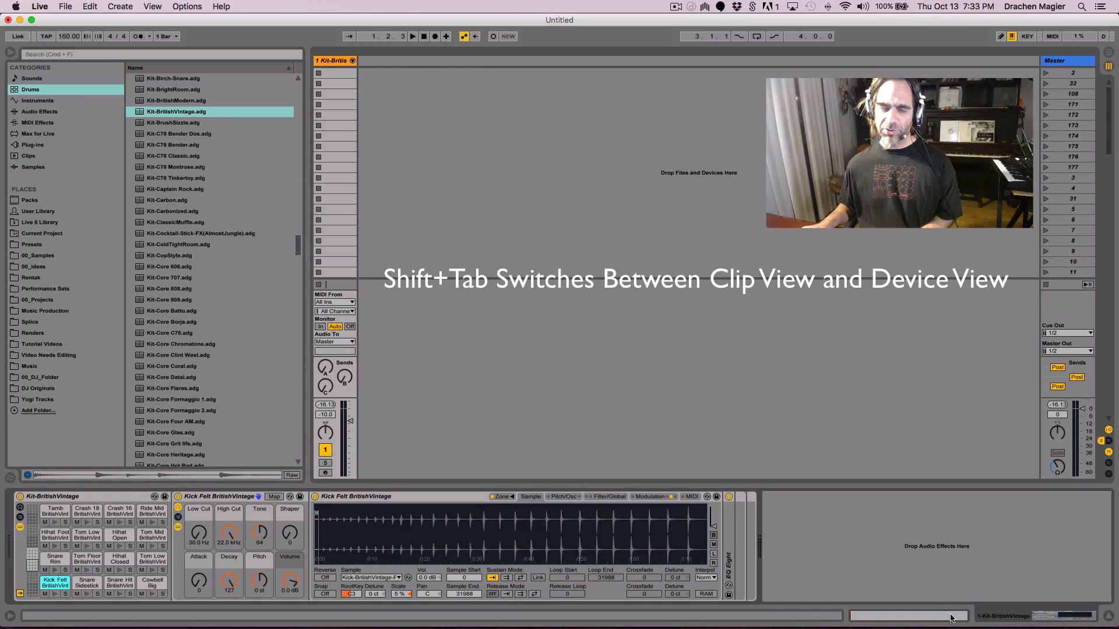
key(shift+Tab)
key(shift+Tab)
key(shift+Tab)
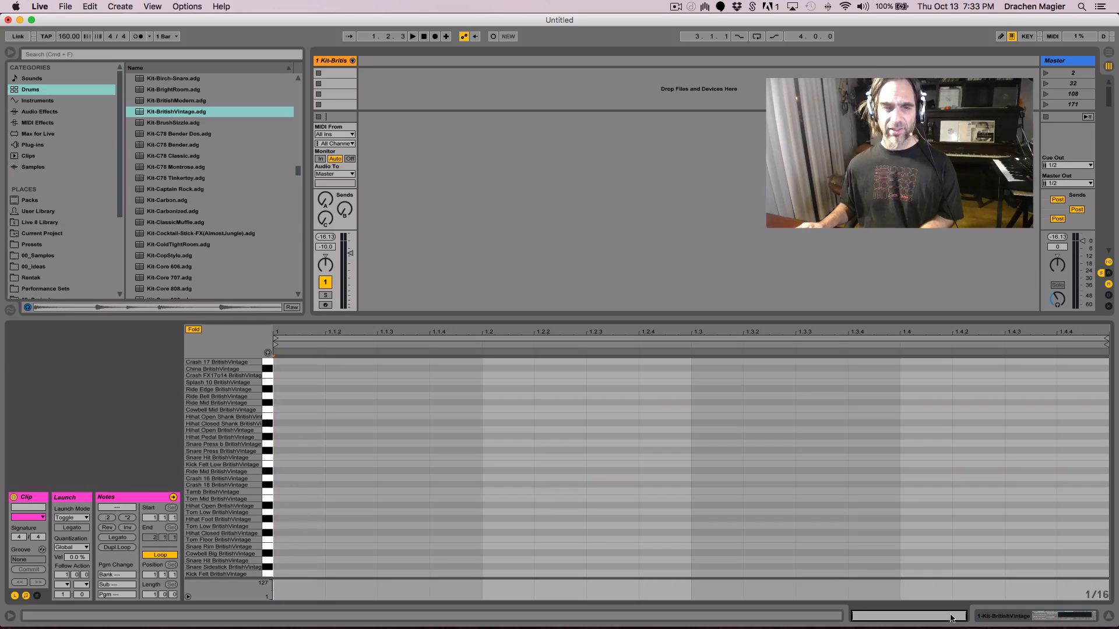
key(shift+Tab)
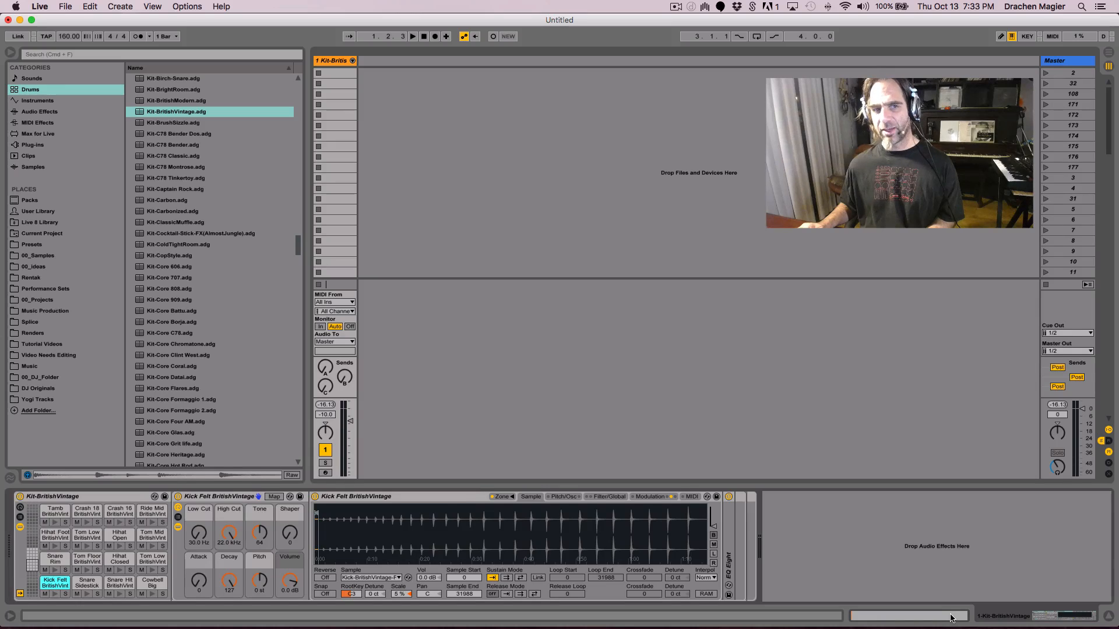
key(shift+Tab)
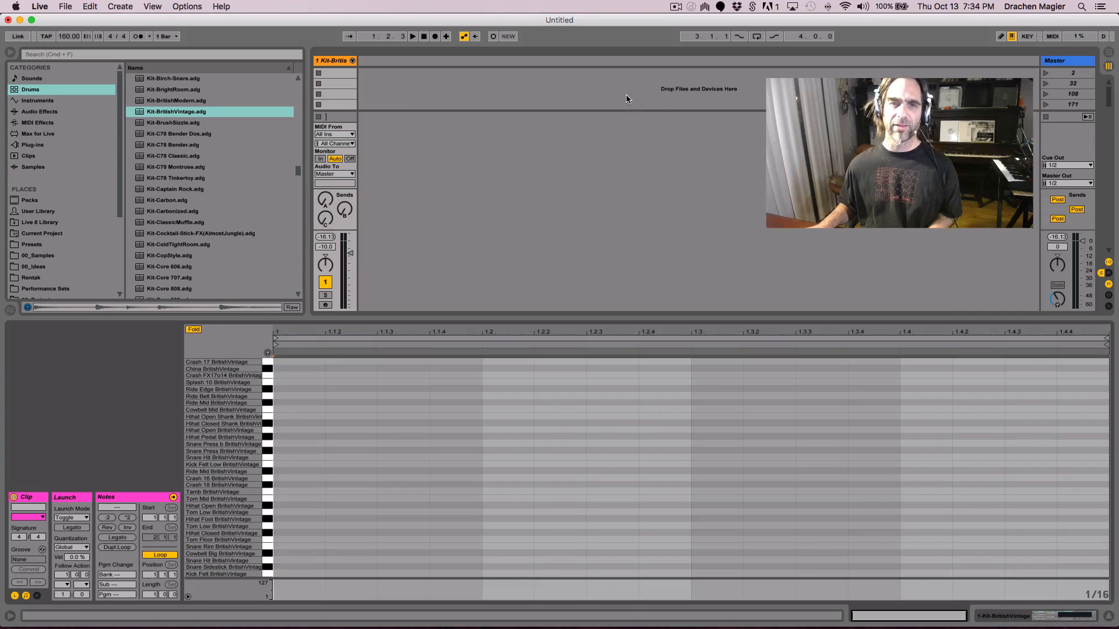
Enable note preview in the clip's note editor and audition the kick, snare, hi-hat and cymbal keys
scroll(624, 95, up, 1)
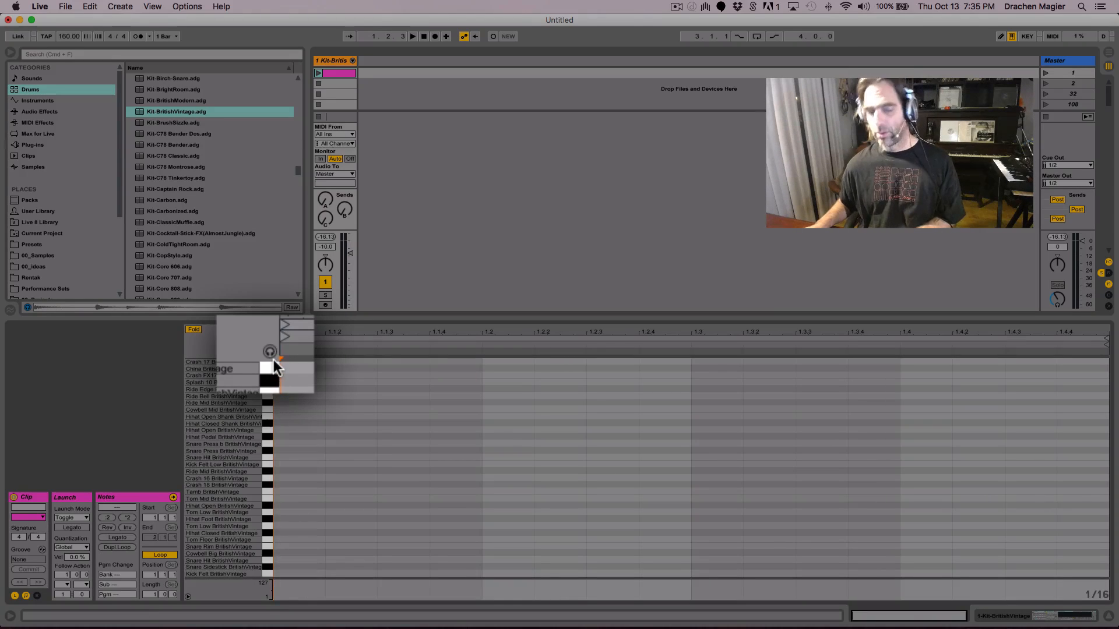
click(271, 352)
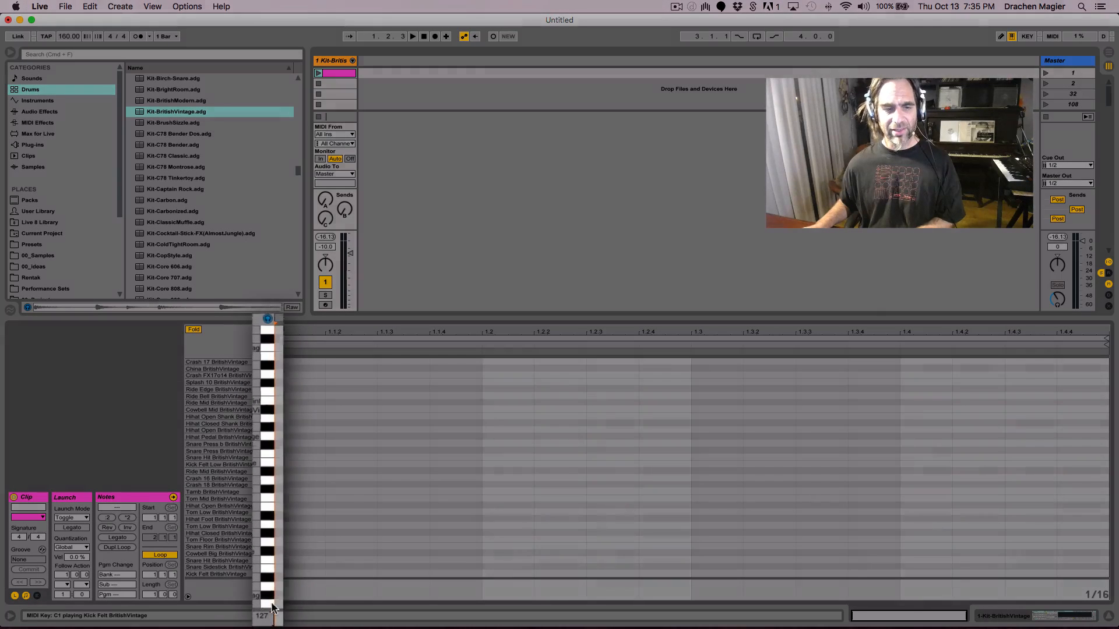
click(271, 604)
click(270, 596)
click(271, 586)
click(269, 578)
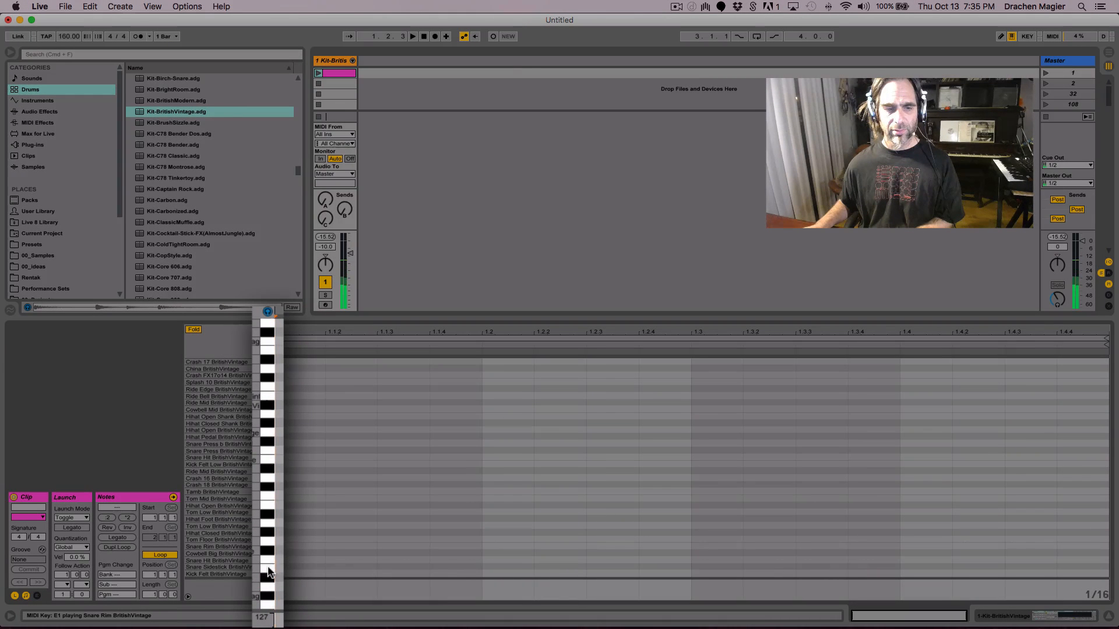
click(267, 548)
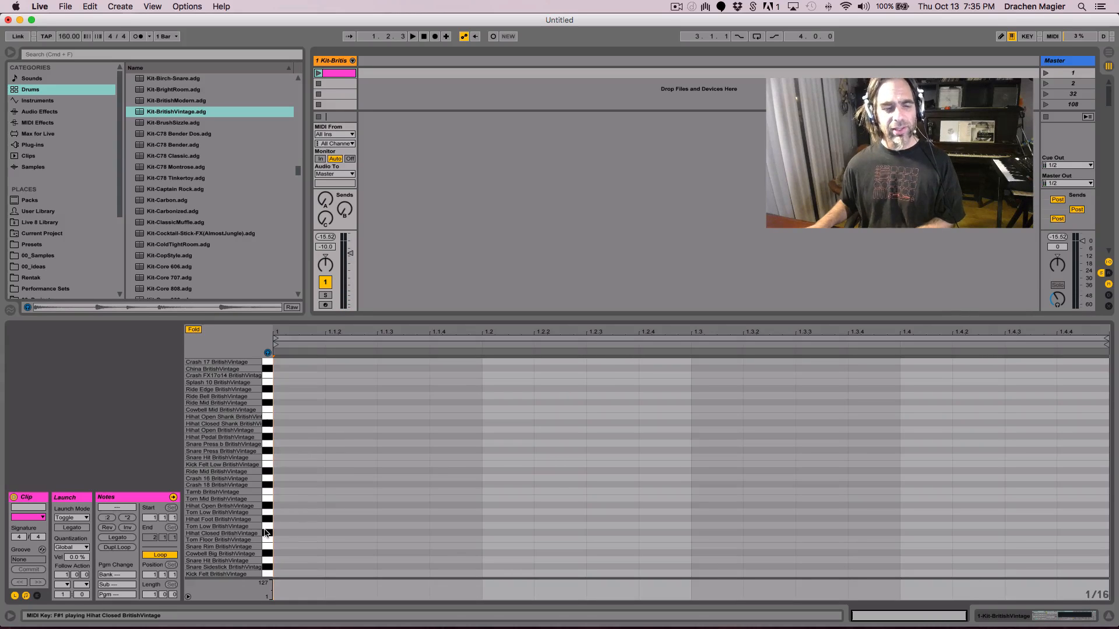
click(268, 409)
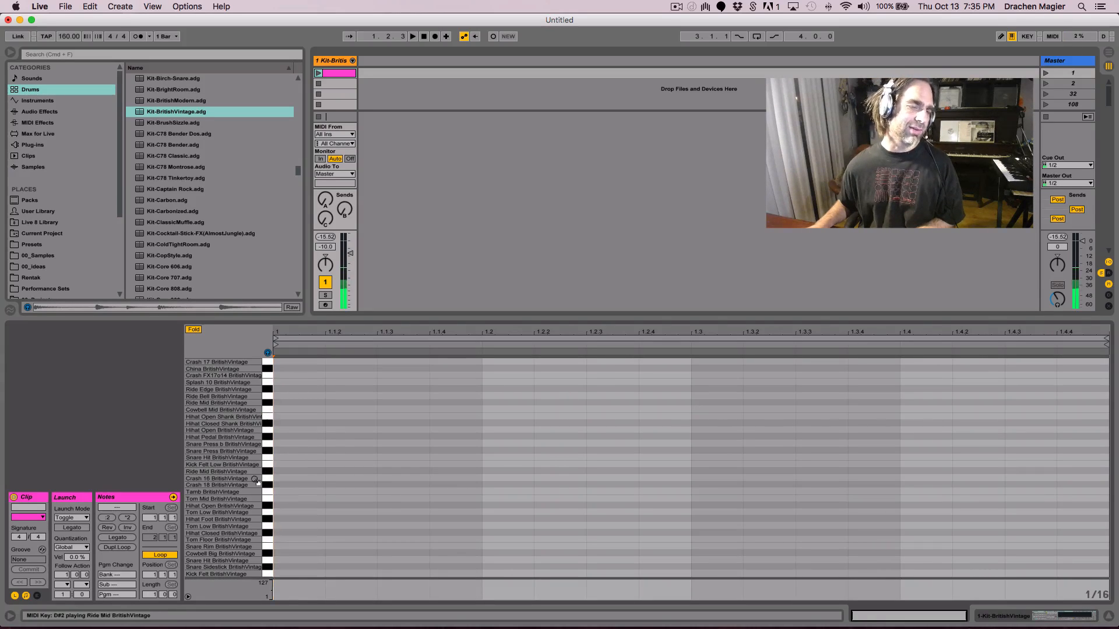
Add Kick Felt sixteenth notes at 1.1 and 1.3 in the clip
double_click(297, 573)
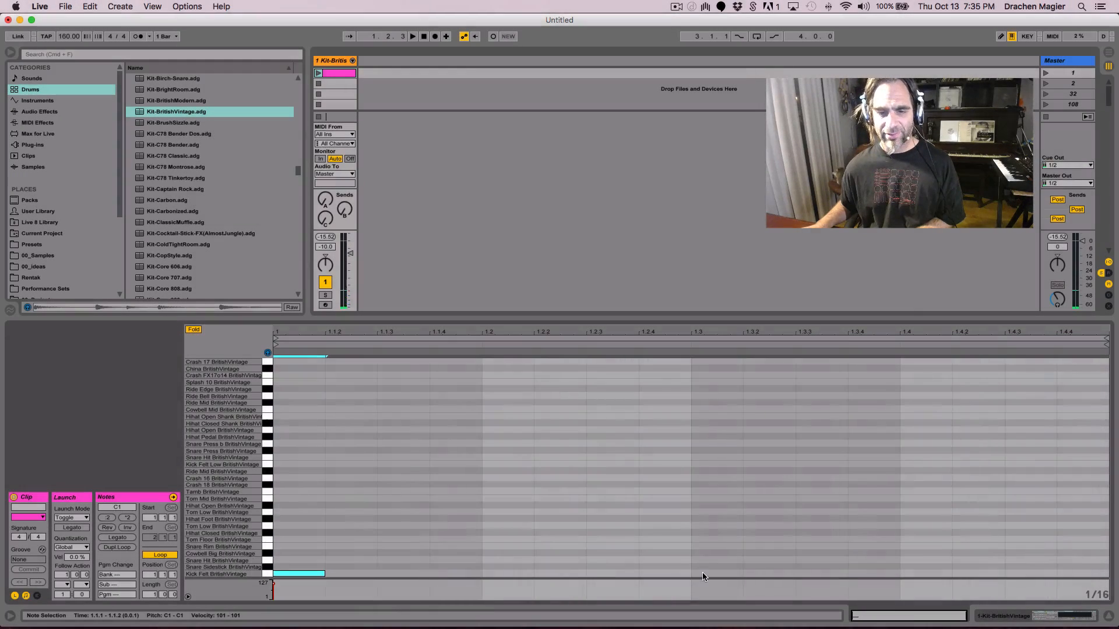
click(711, 572)
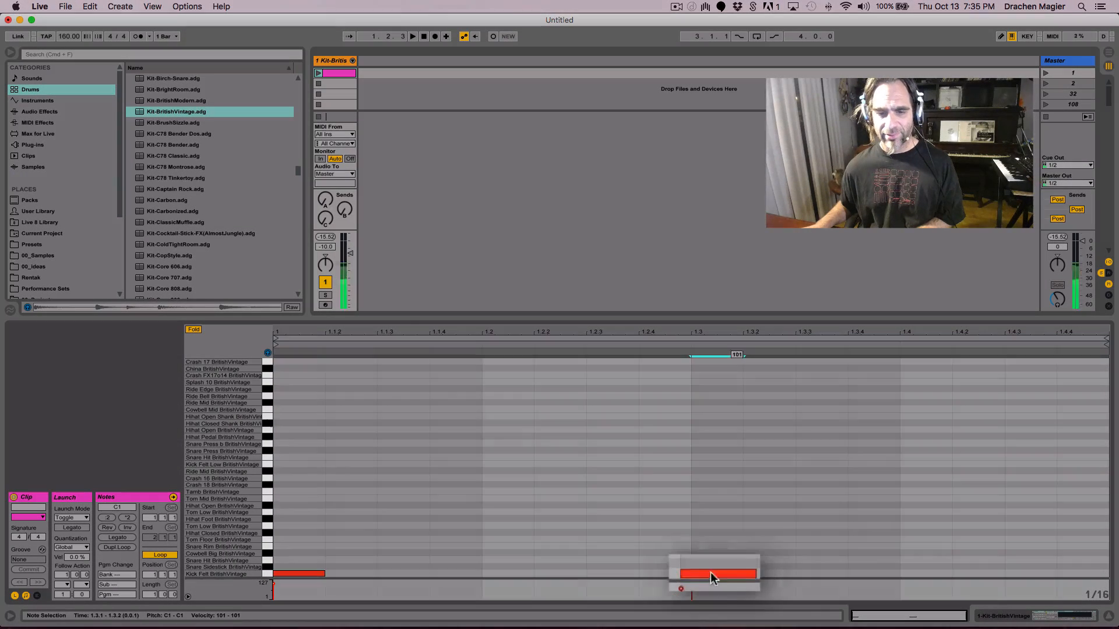
double_click(698, 573)
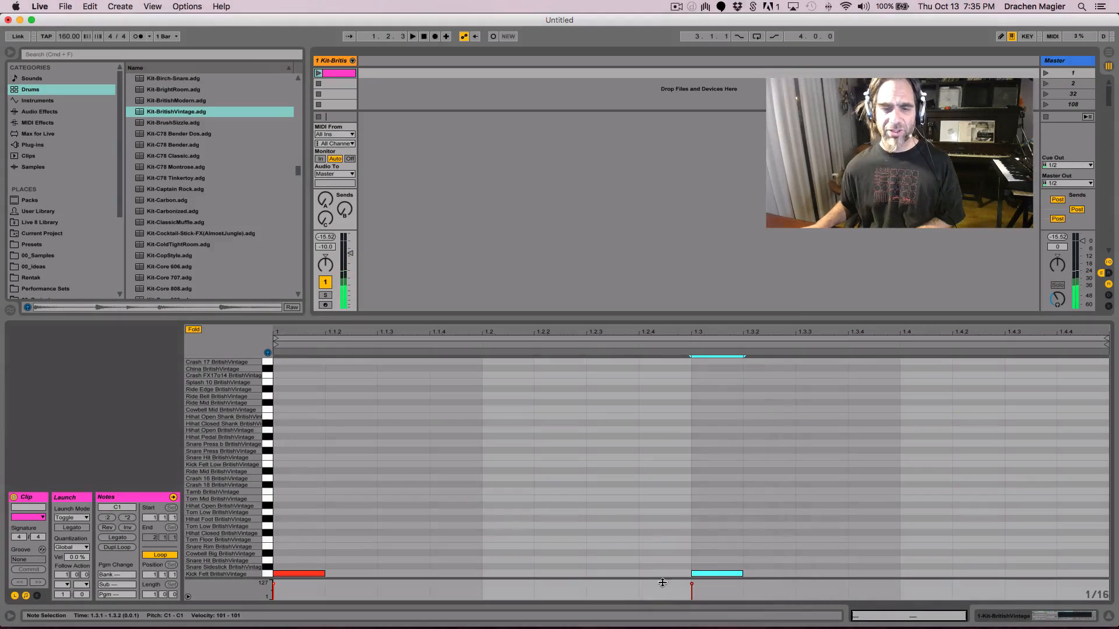
click(315, 573)
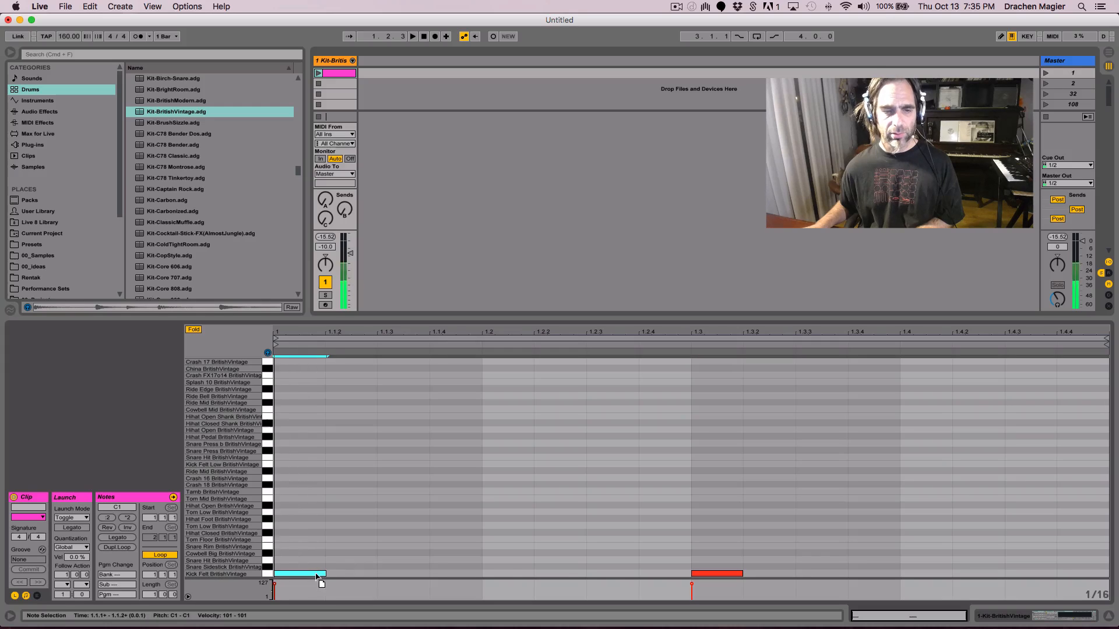
click(728, 574)
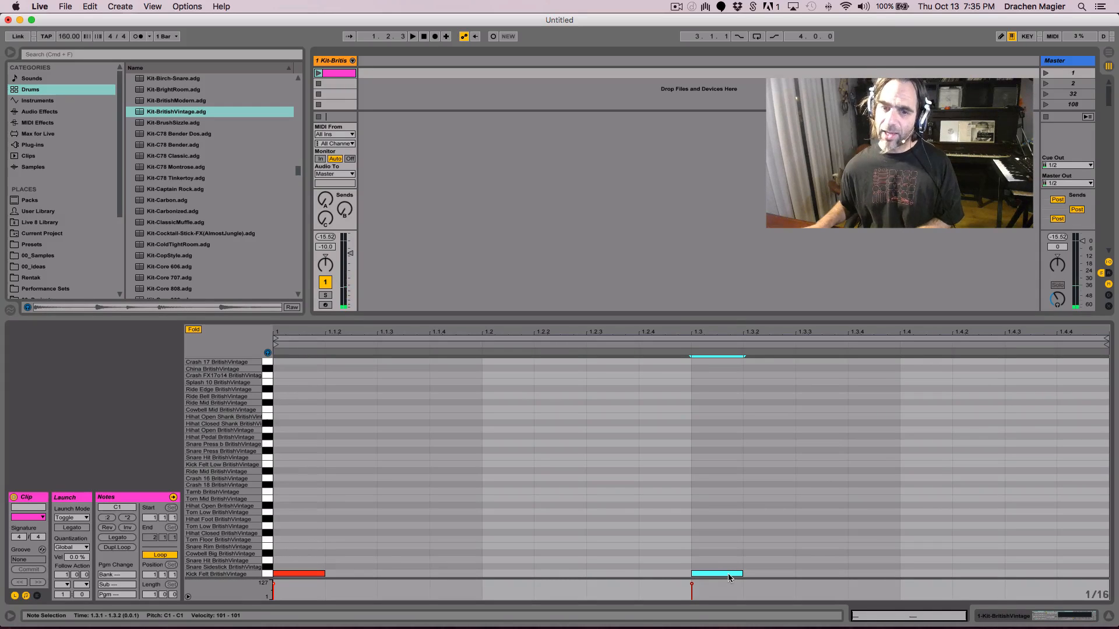
Delete the kick note at 1.3, turn off note preview, and briefly view the track's drum rack before returning to the clip
double_click(729, 575)
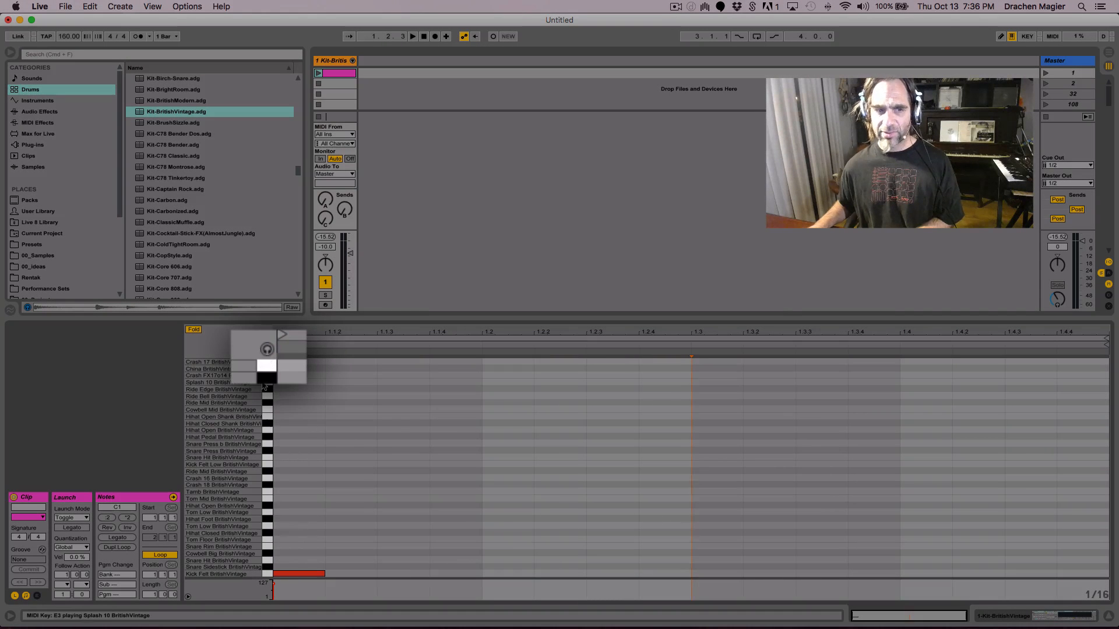
click(269, 350)
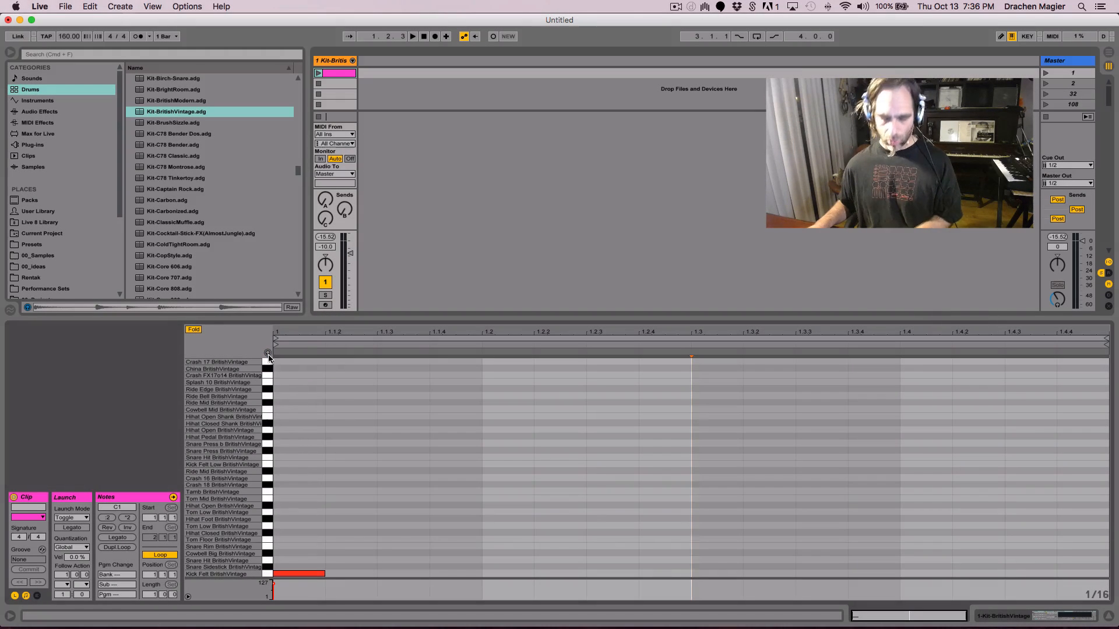
key(shift+Tab)
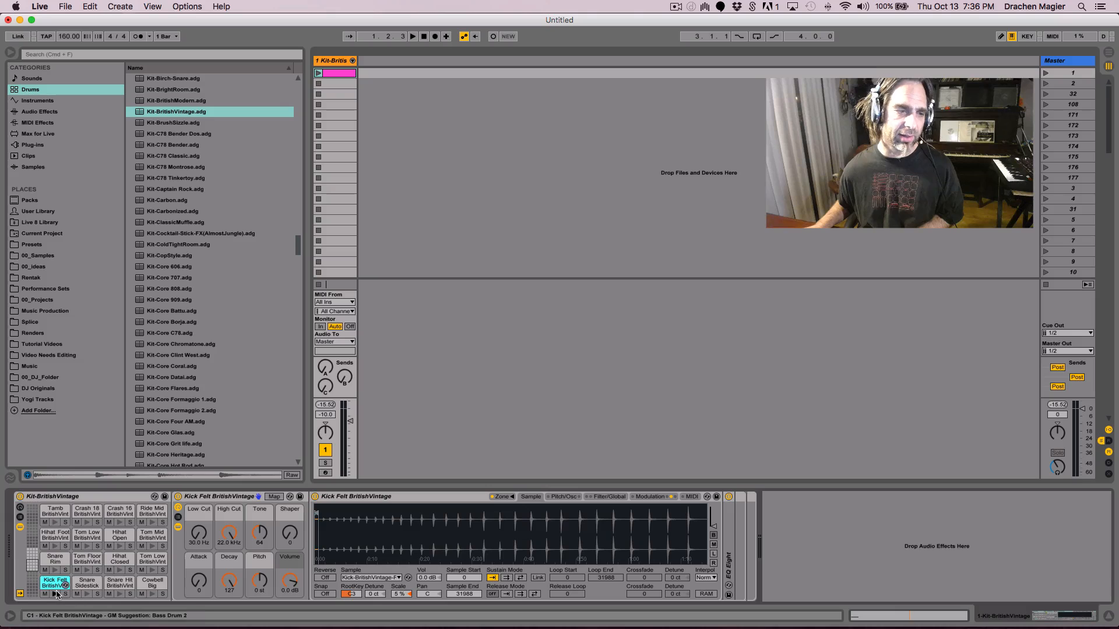
key(shift+Tab)
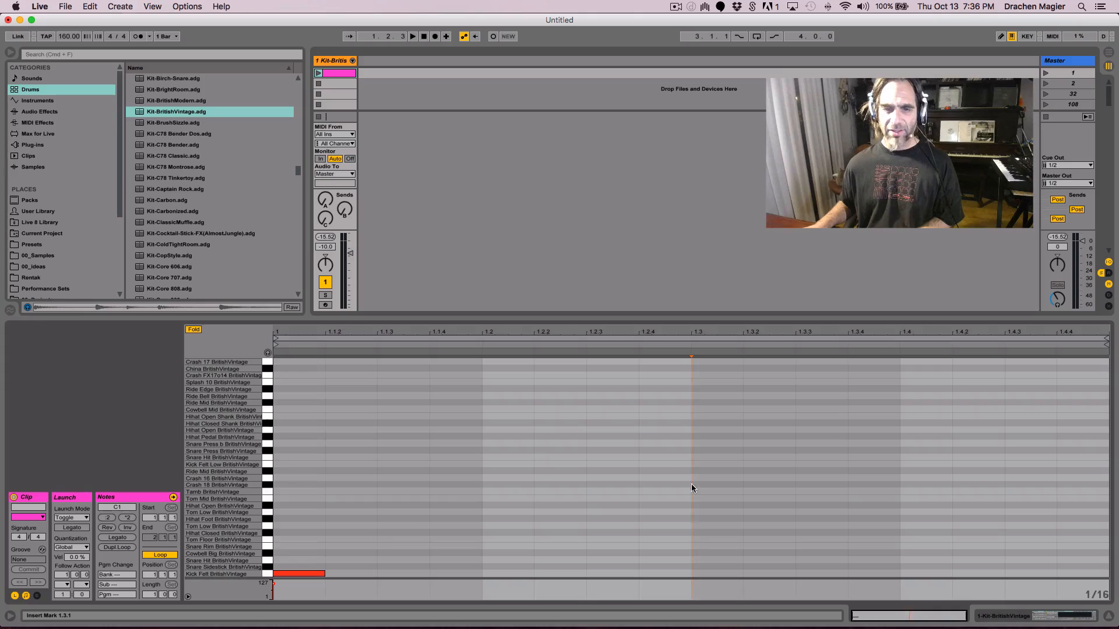
Add a Kick Felt note at 1.3 and Snare Hit notes at 1.2 and 1.4
double_click(712, 573)
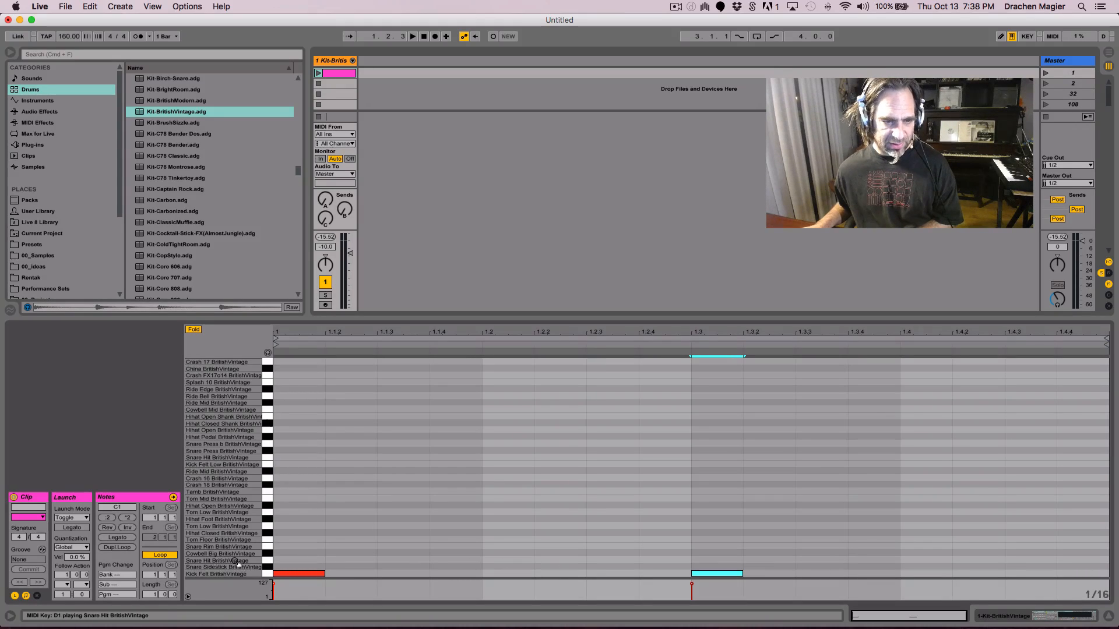
click(514, 562)
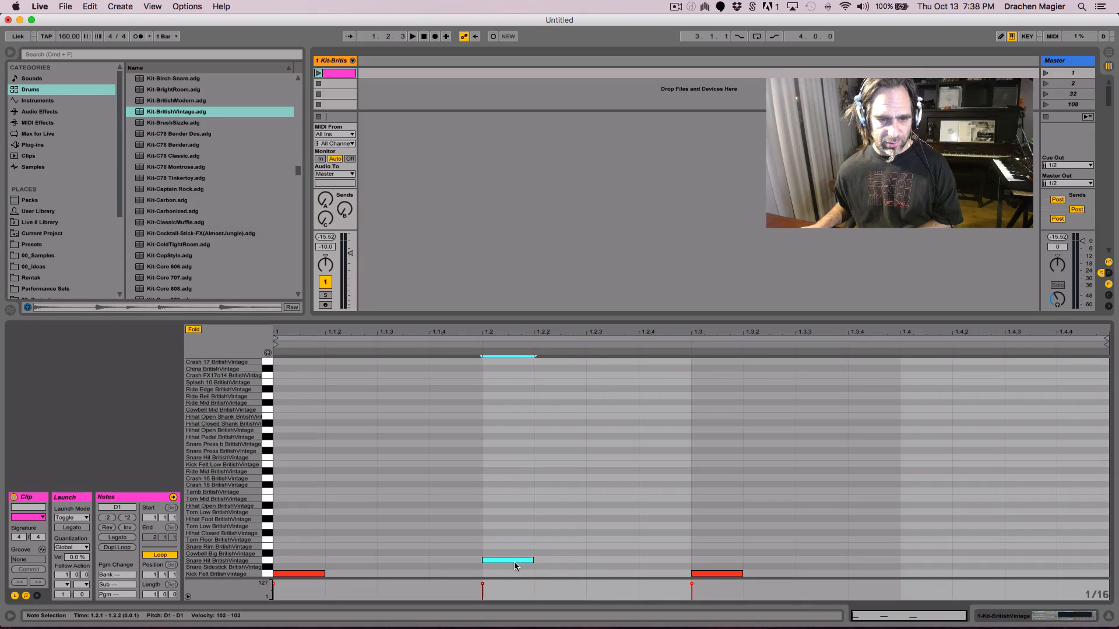
click(933, 559)
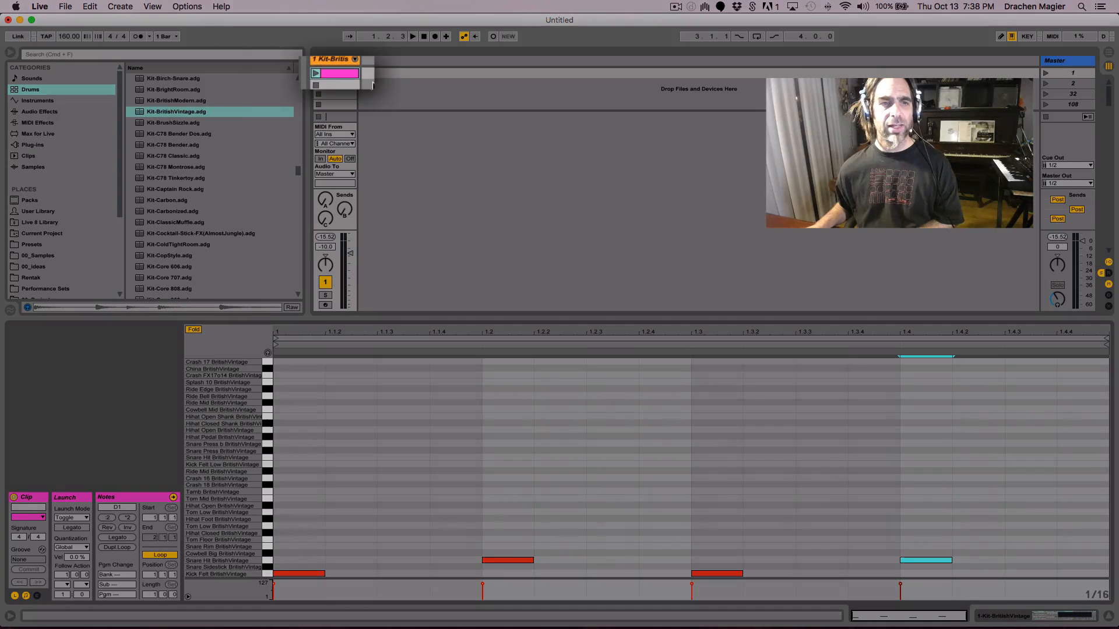
Launch the drum clip, stop playback, and lower the song tempo to 104 BPM
click(315, 73)
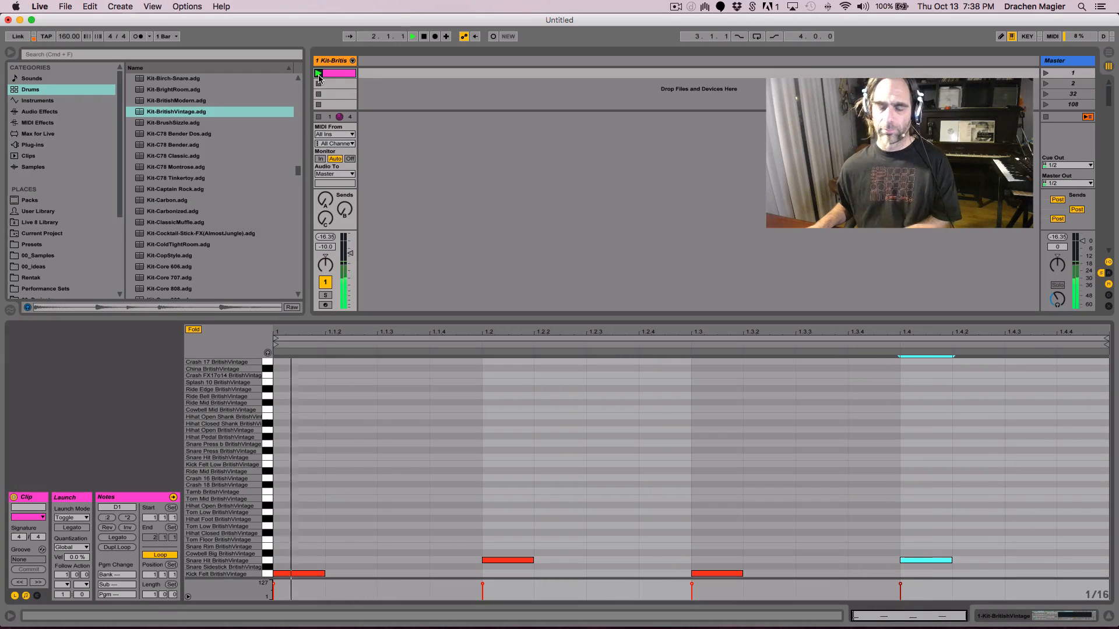
key(space)
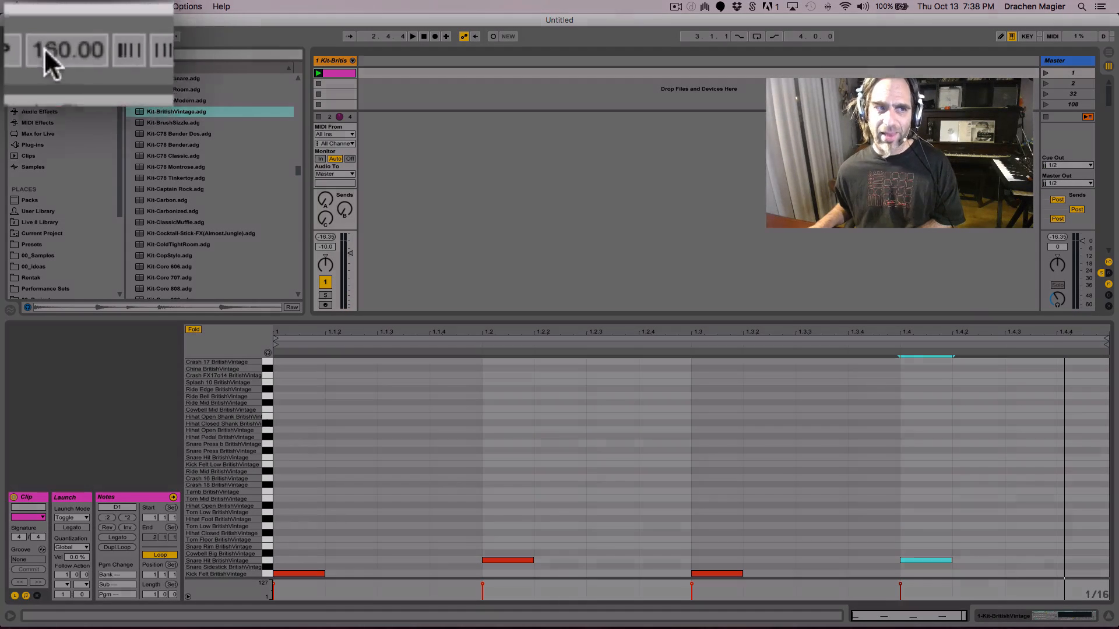
drag(60, 37, 60, 64)
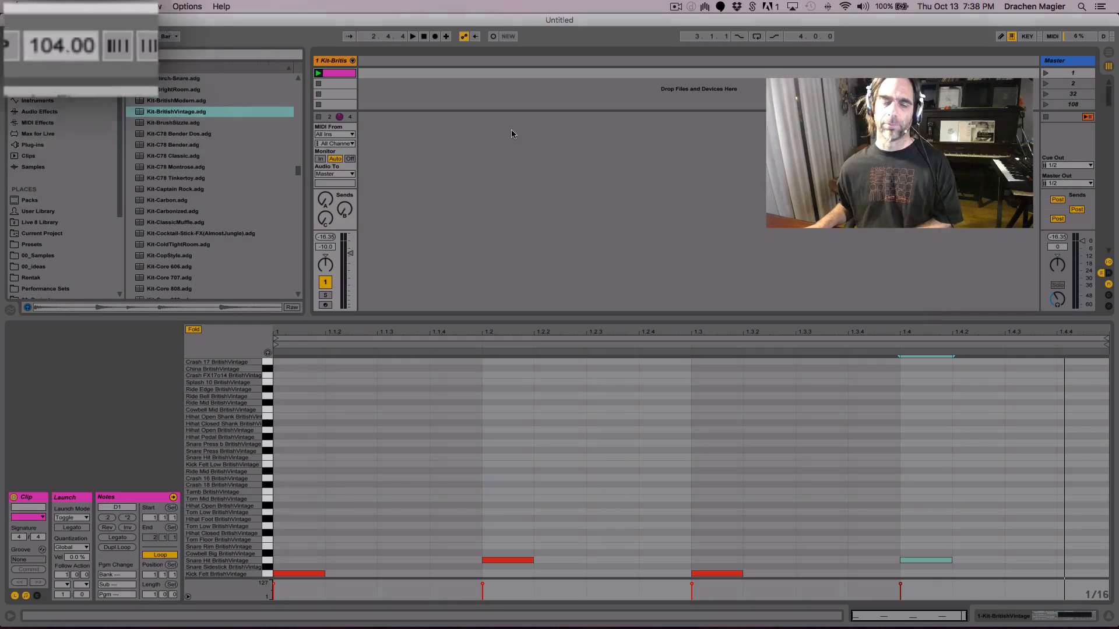
Set the song tempo to 100 BPM and audition the basic kick and snare beat
key(space)
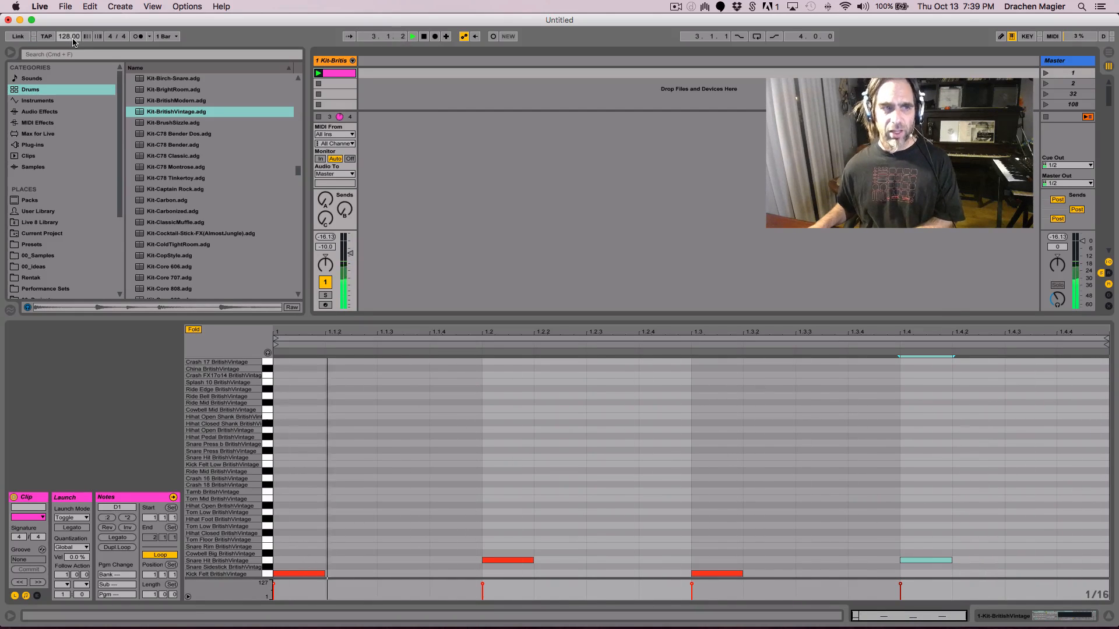
key(space)
drag(73, 40, 72, 56)
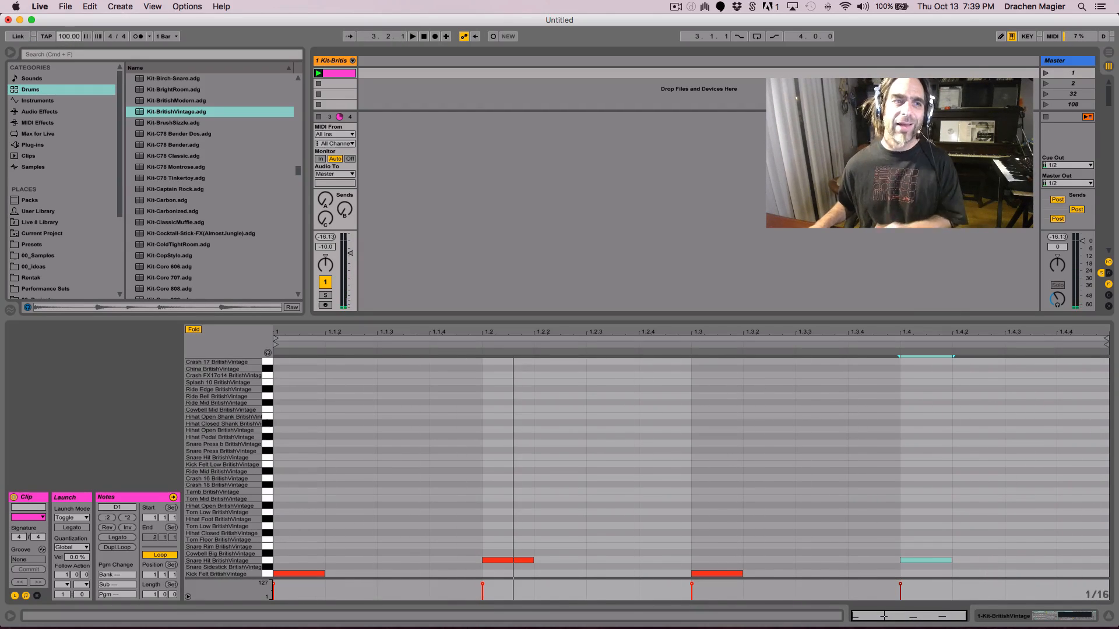
key(space)
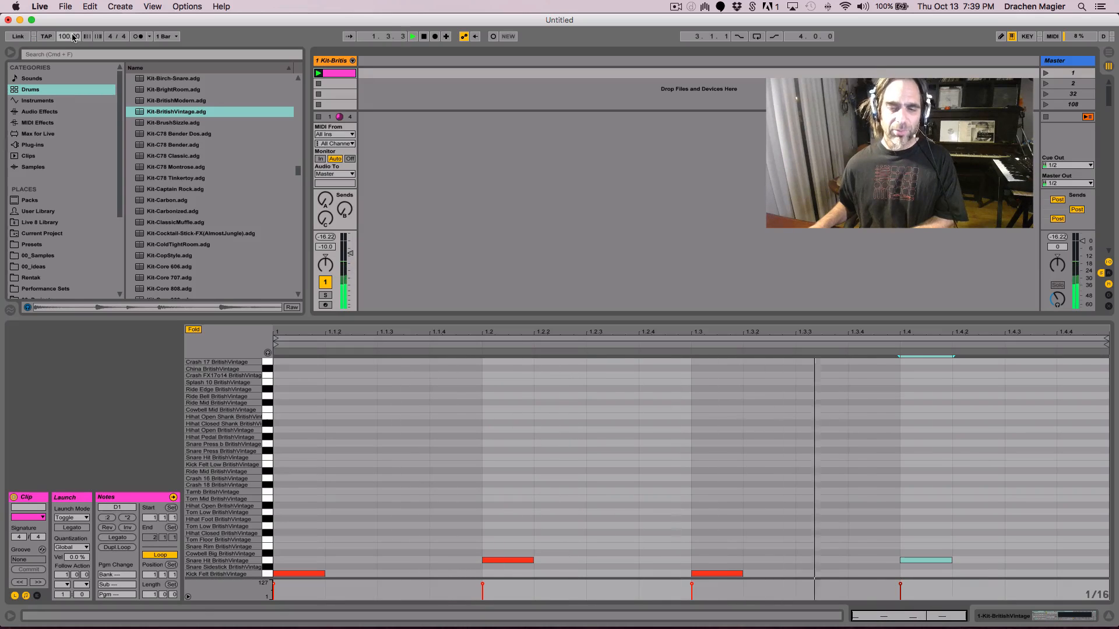
key(space)
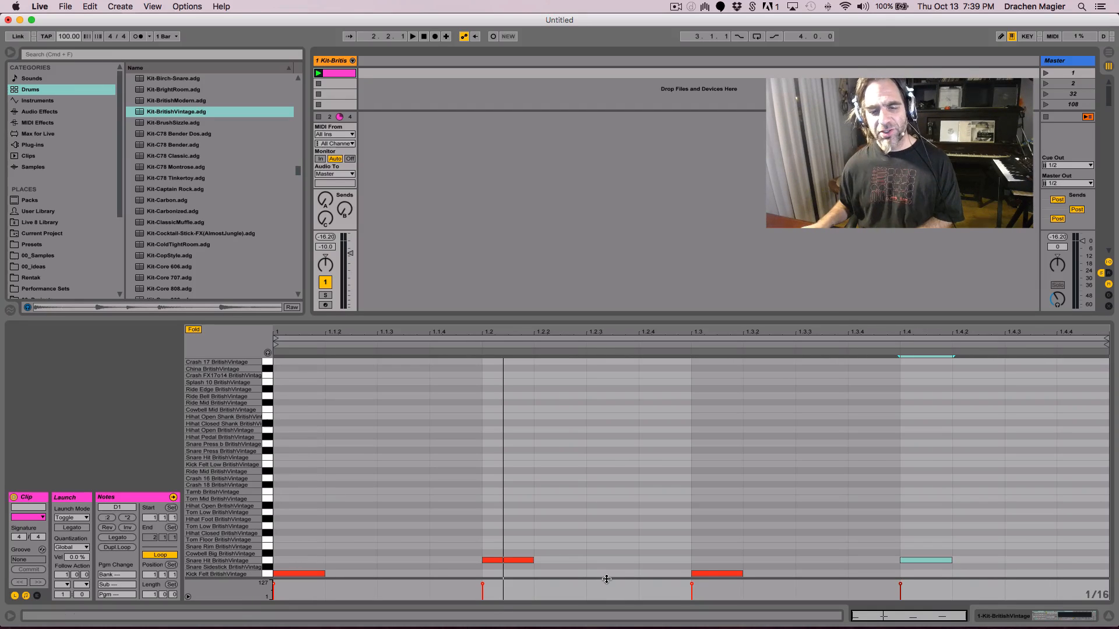
Move the kick note from 1.3 to 1.3.3 and play the changed pattern
click(710, 575)
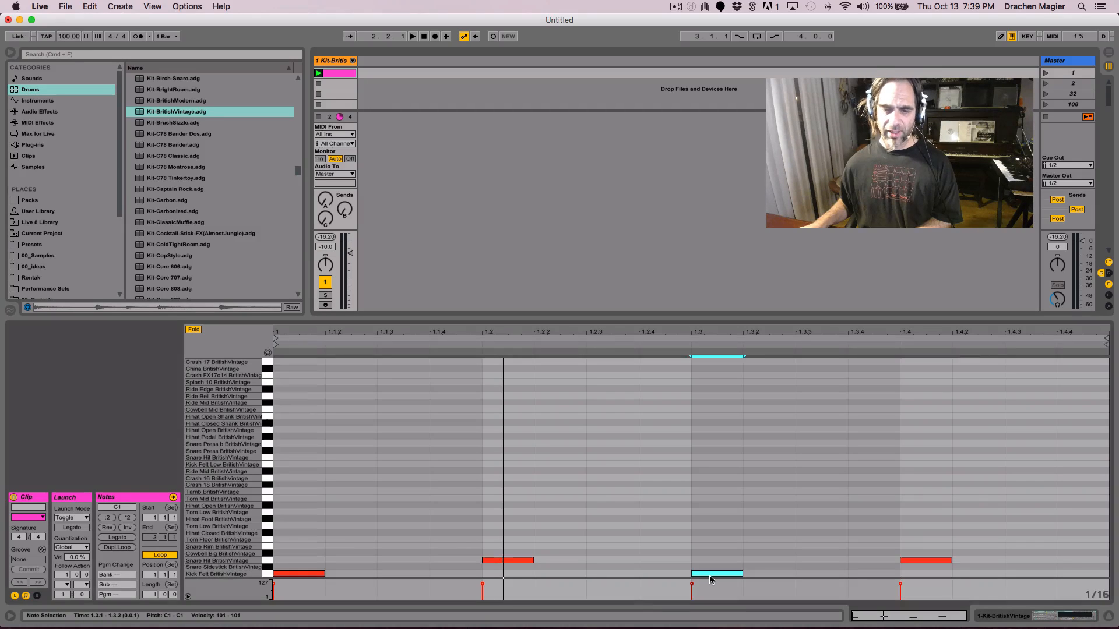
drag(743, 579, 798, 579)
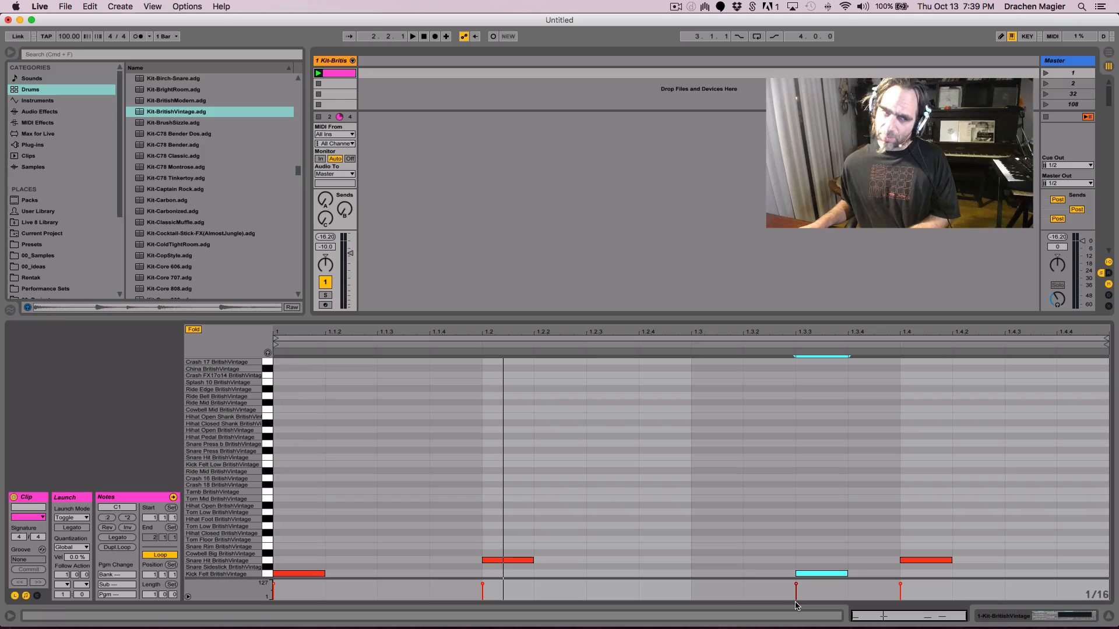
key(space)
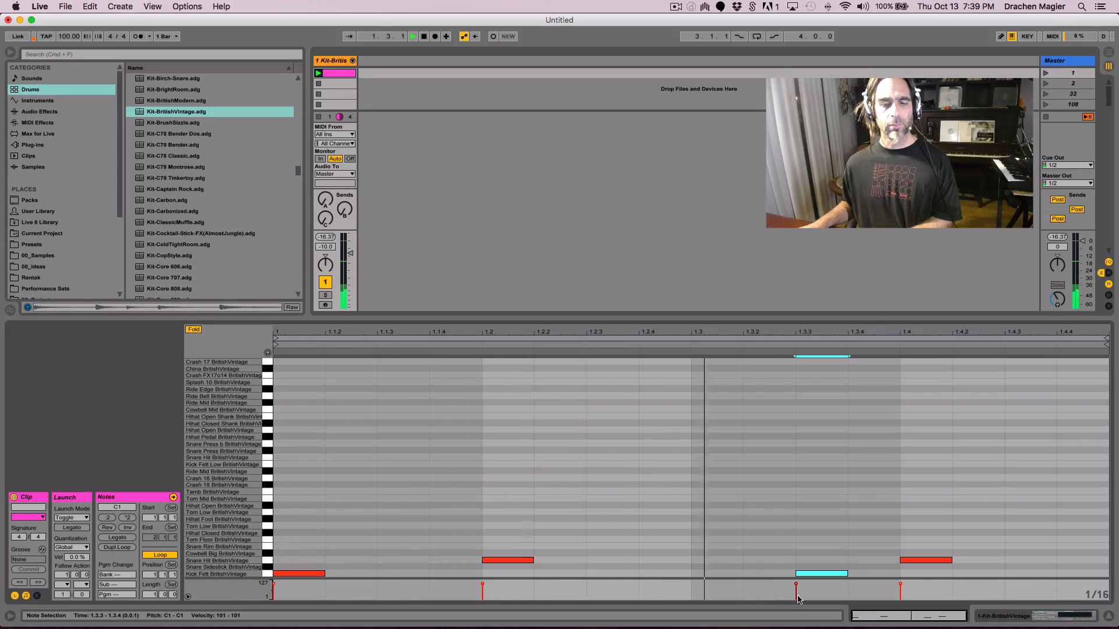
Audition the pattern while trying slower and faster song tempos, from 89 BPM up to 179 BPM
mouse_move(69, 36)
mouse_down()
mouse_move(68, 47)
mouse_move(73, 38)
mouse_up()
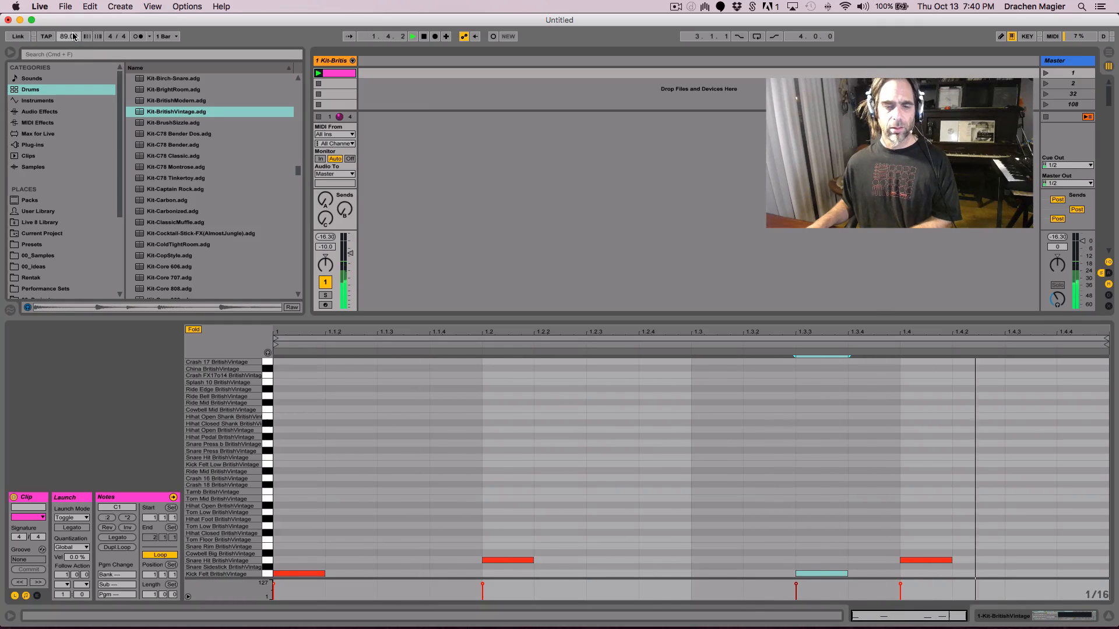
key(space)
drag(69, 36, 69, 25)
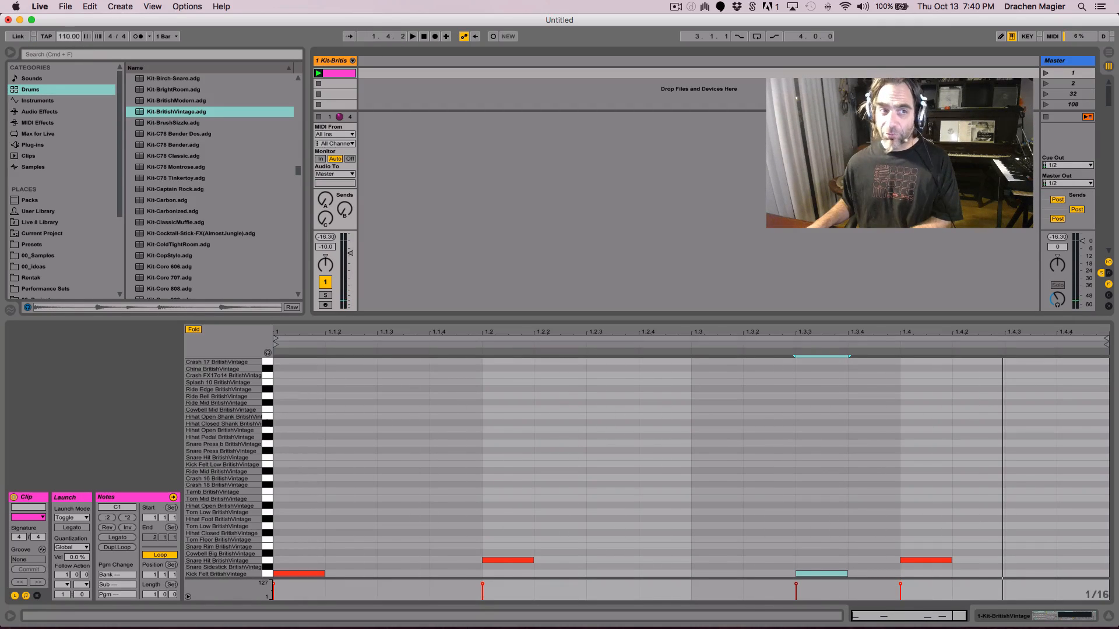
key(space)
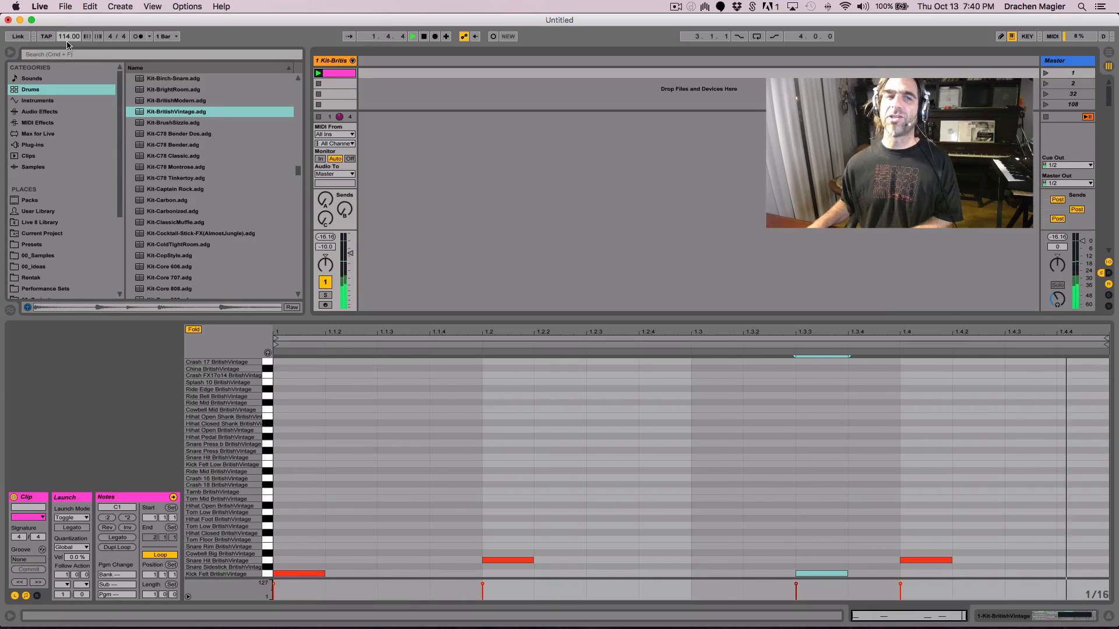
drag(69, 36, 69, 4)
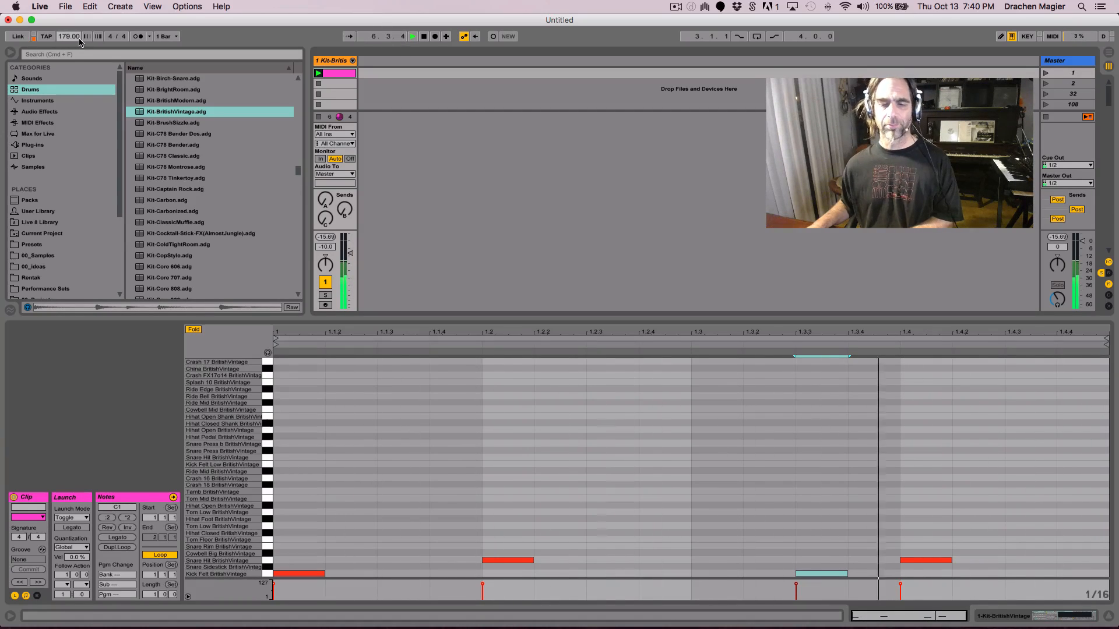
key(space)
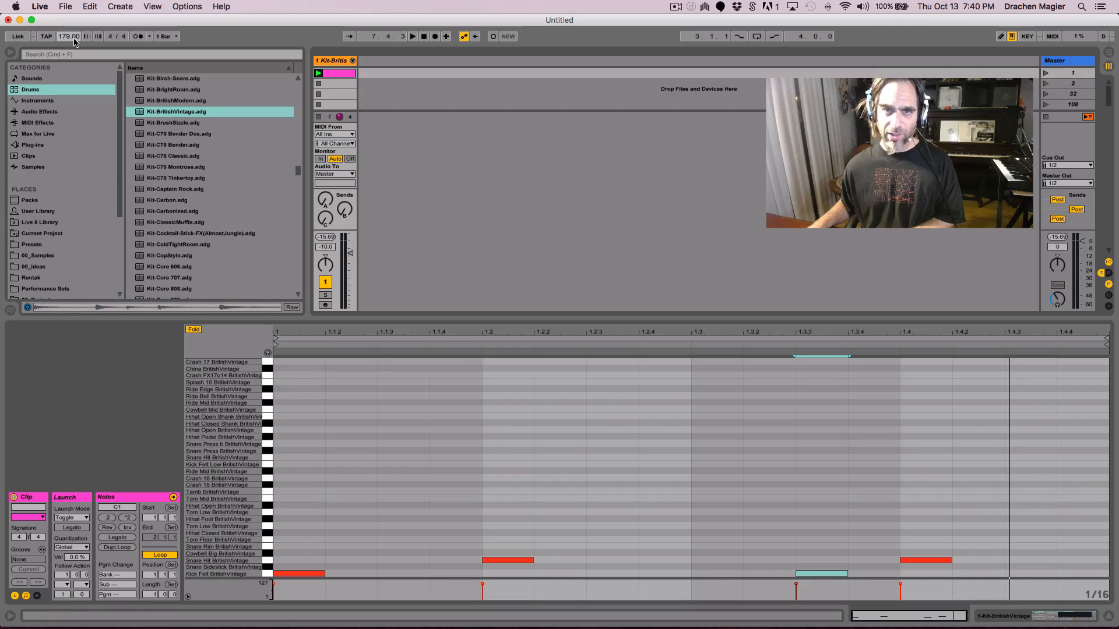
Set the song tempo to 111 BPM, select the first kick note, and play back the pattern
drag(74, 38, 73, 29)
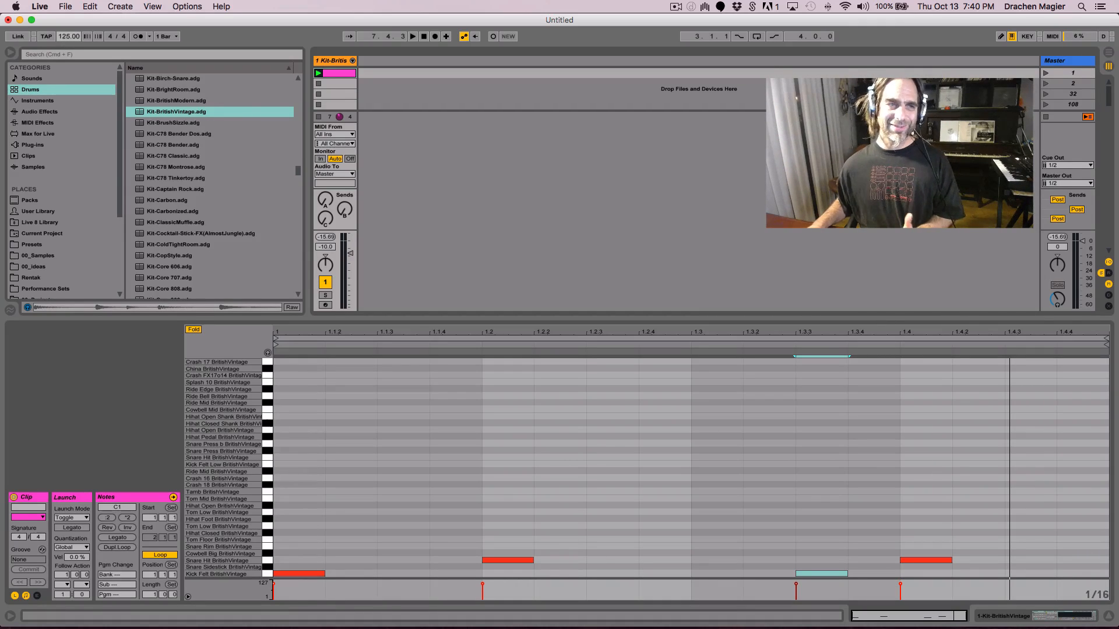
drag(73, 39, 73, 44)
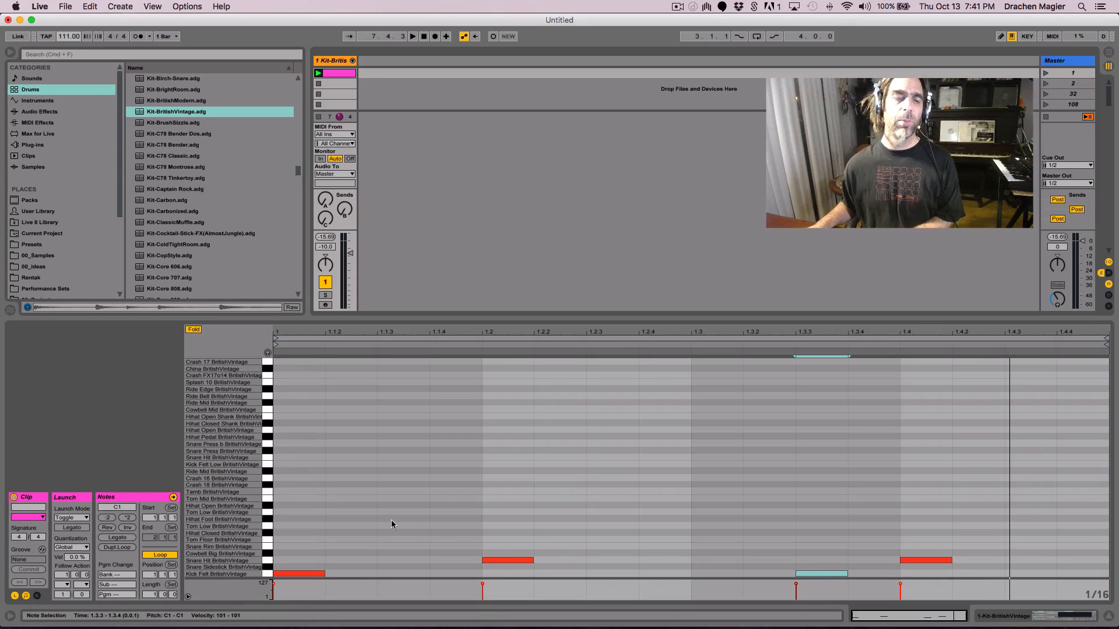
click(319, 576)
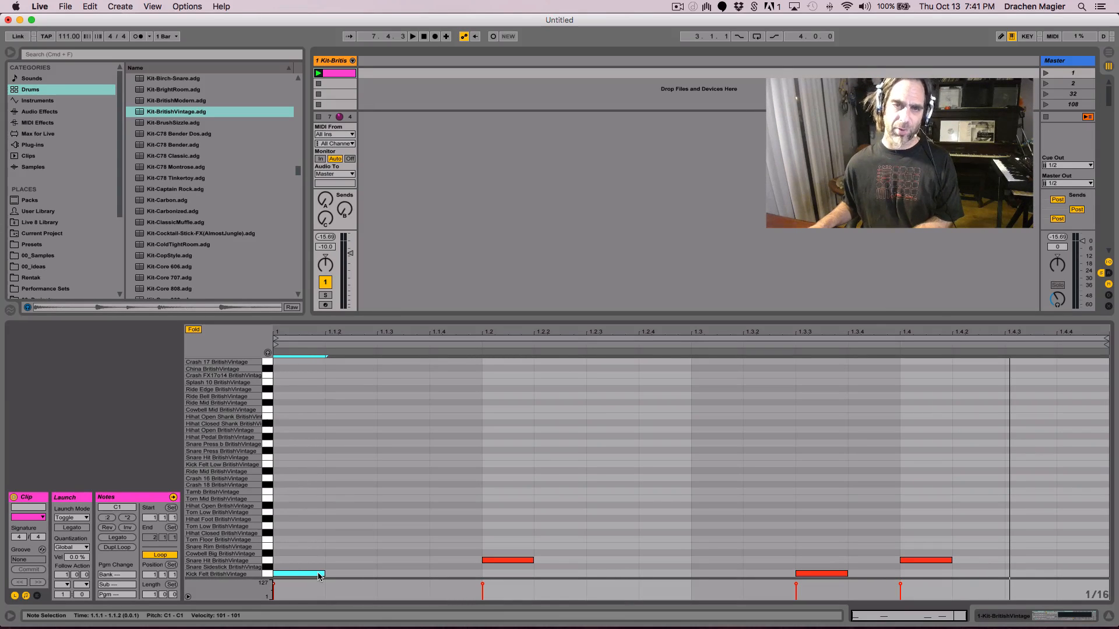
key(space)
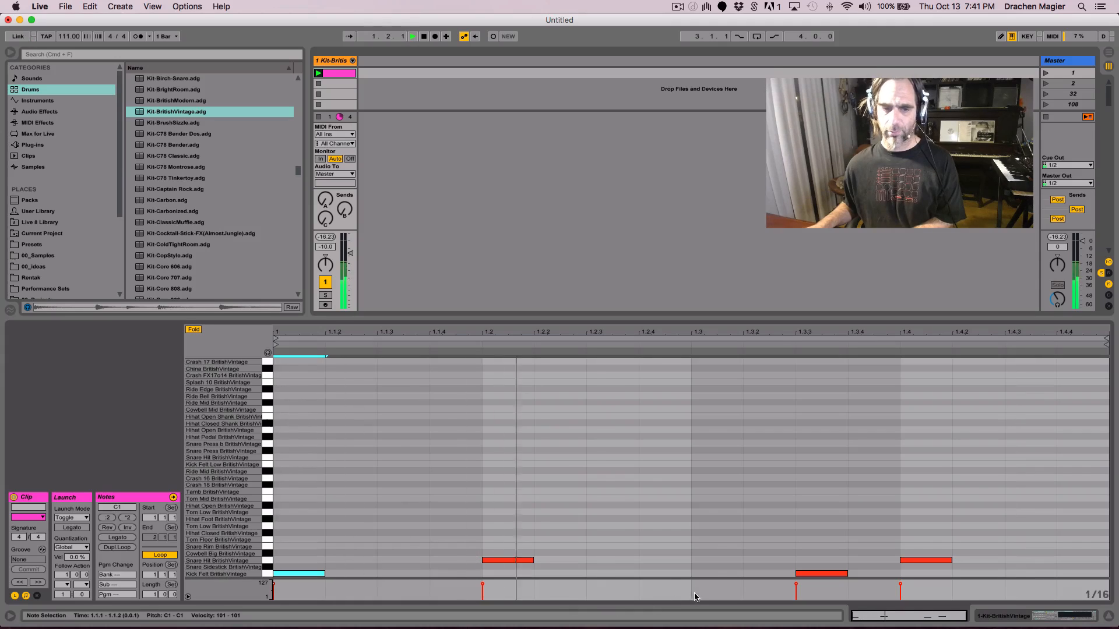
key(space)
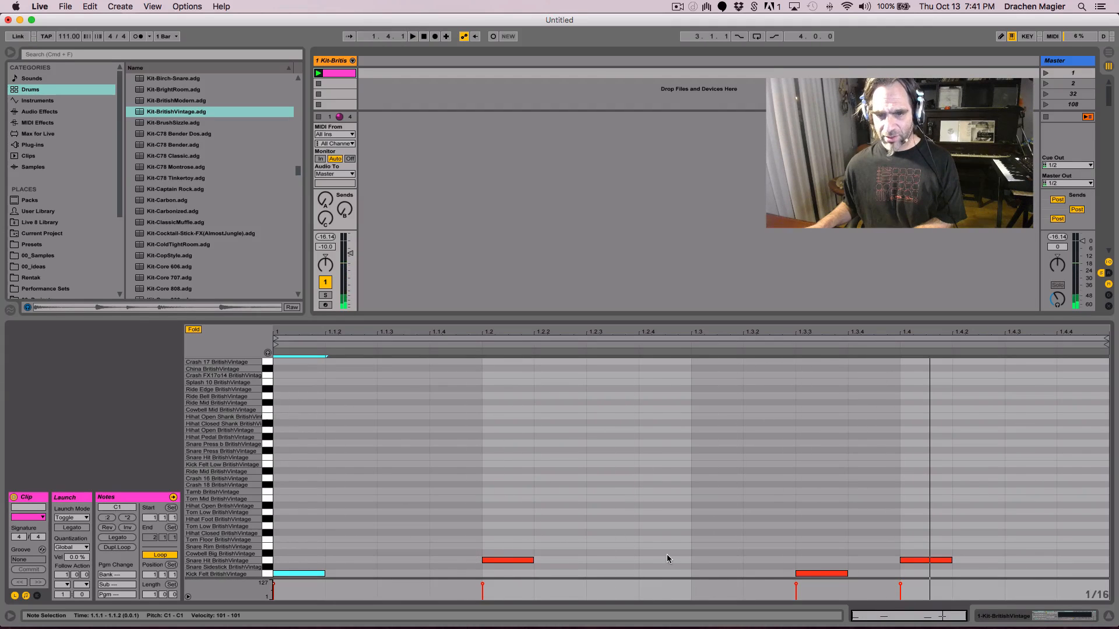
Add a Snare Hit note at 1.2.4, start playback, and add a Kick Felt note at 1.4.4
double_click(666, 554)
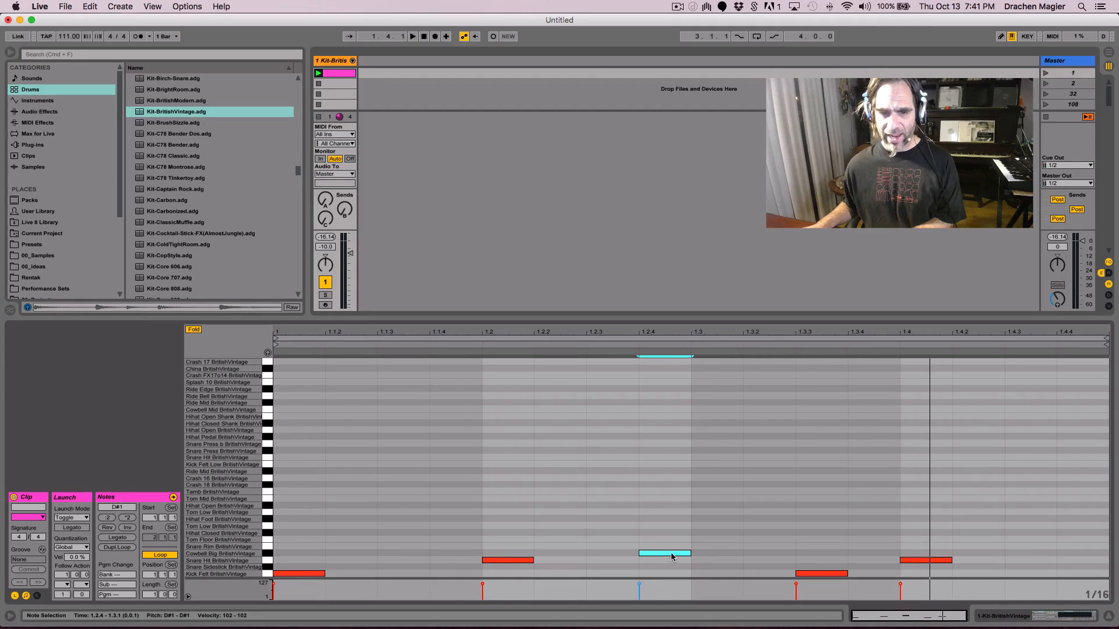
drag(671, 557, 672, 563)
key(space)
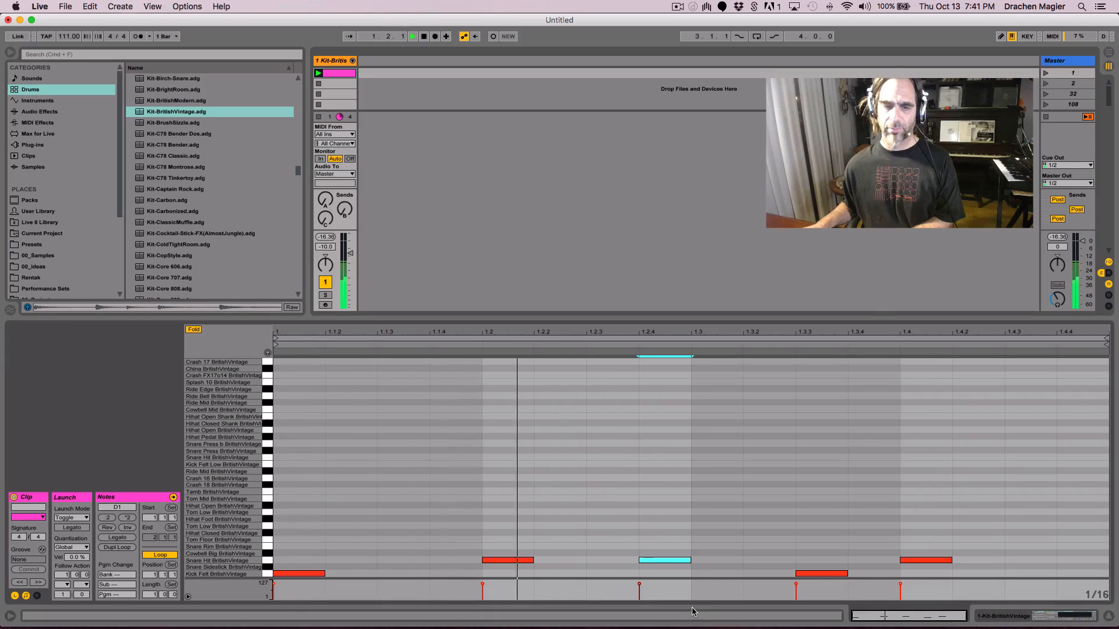
double_click(1071, 573)
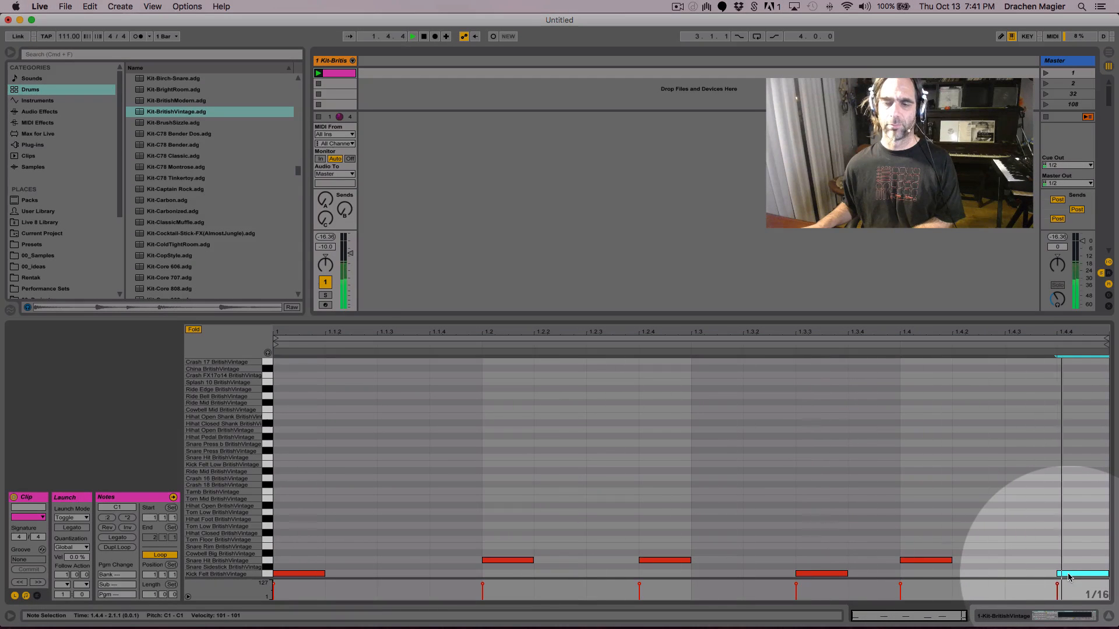
Move the Kick Felt note from 1.4.4 to 1.4.3 and play back the changed pattern
drag(1069, 577, 1019, 577)
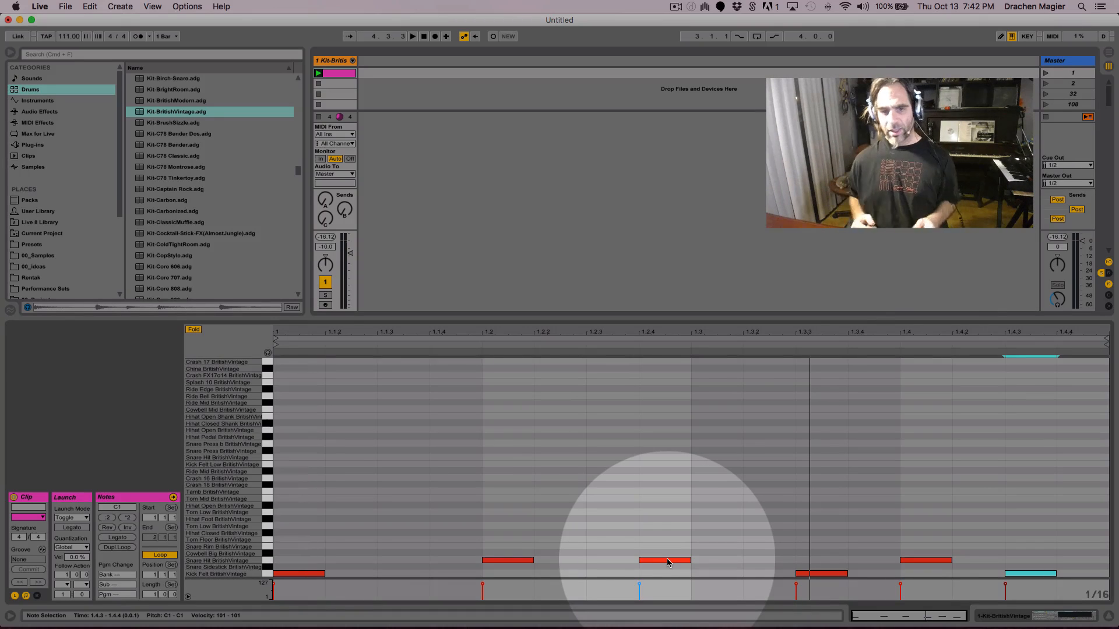
key(space)
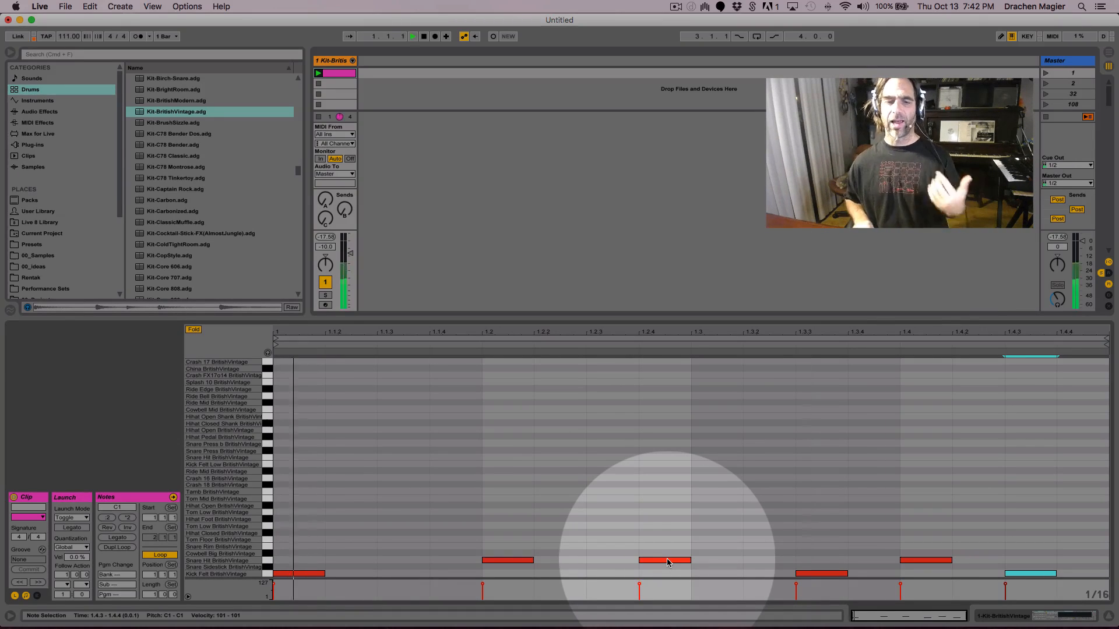
key(space)
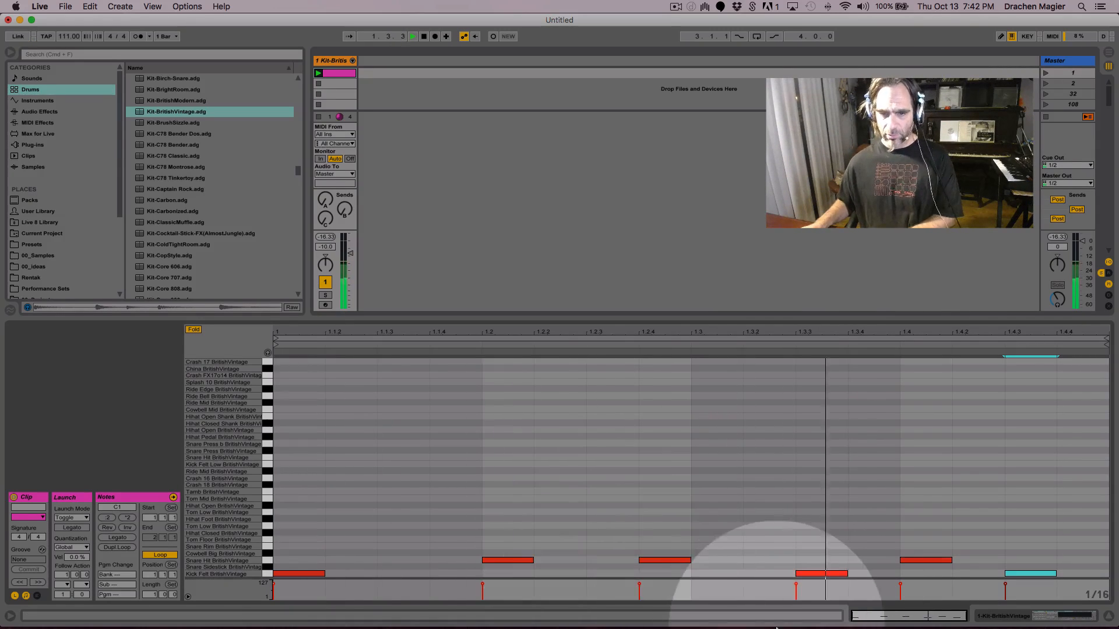
Lower the velocity of the Kick Felt note at 1.3.3 to 86 and play back the pattern
mouse_move(673, 596)
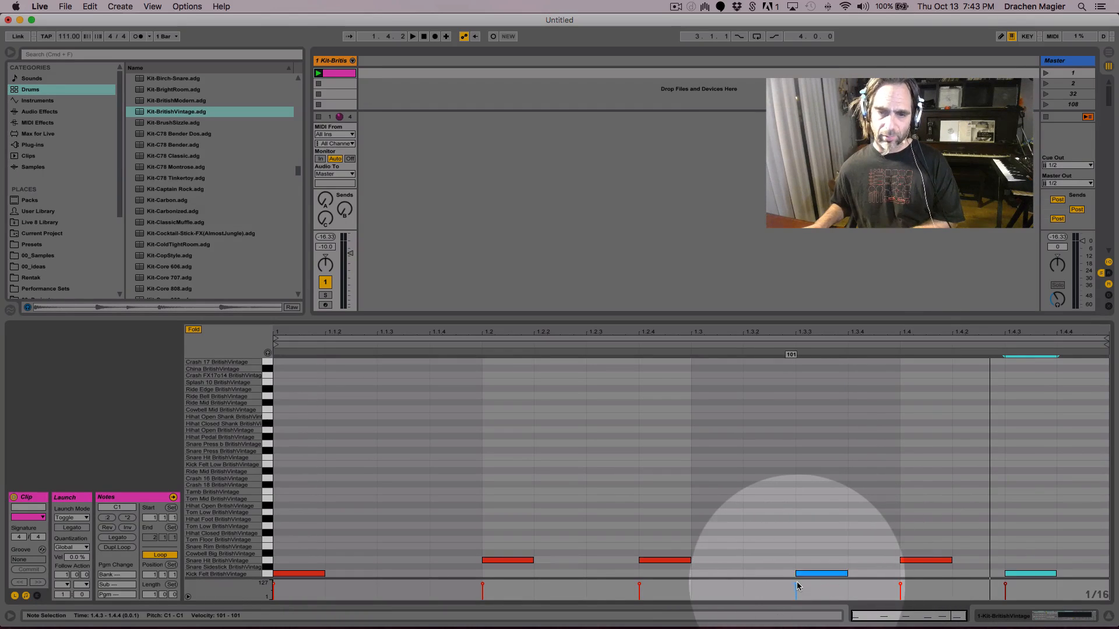
drag(797, 585, 796, 586)
key(space)
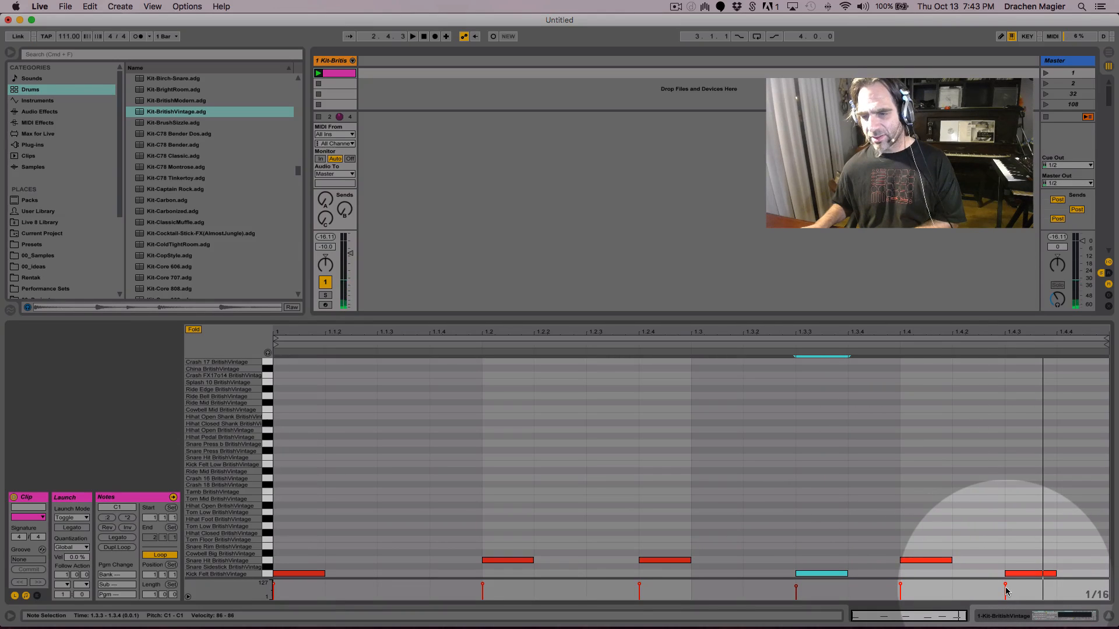
Lower the velocity of the Kick Felt note at 1.4.3 to 57, auditioning the pattern
click(1020, 574)
drag(1005, 587, 1005, 594)
key(space)
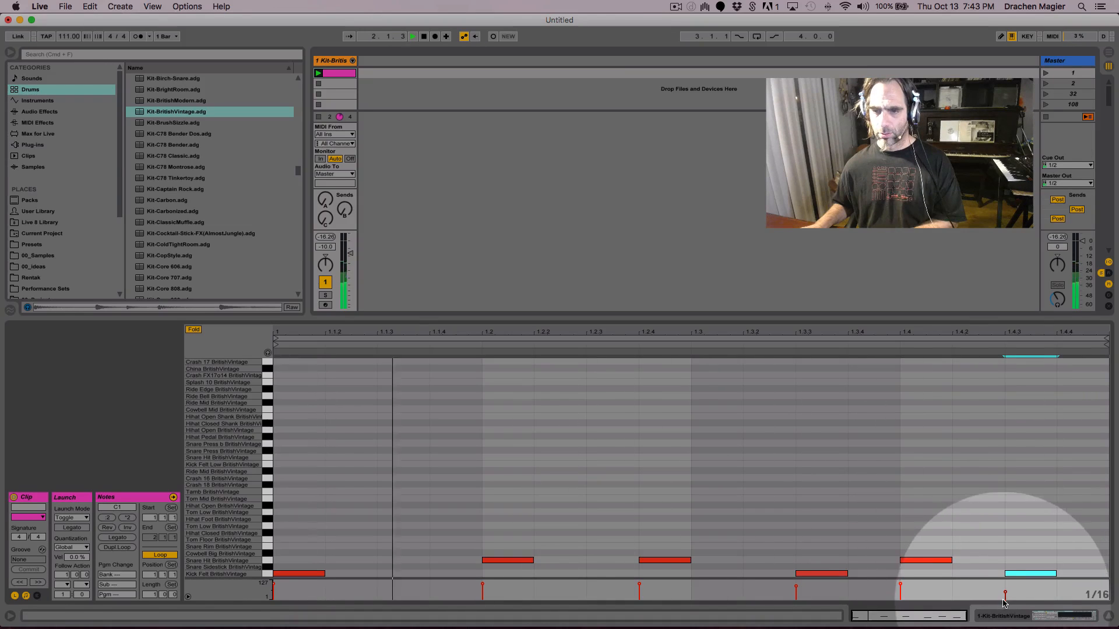
click(1005, 594)
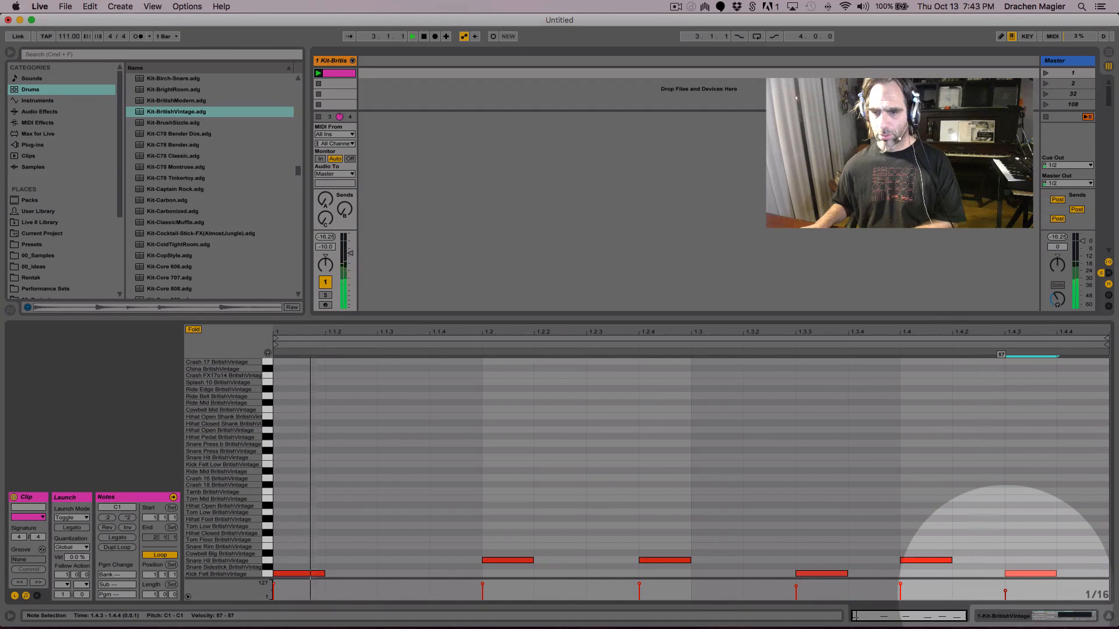
drag(1006, 594, 1005, 591)
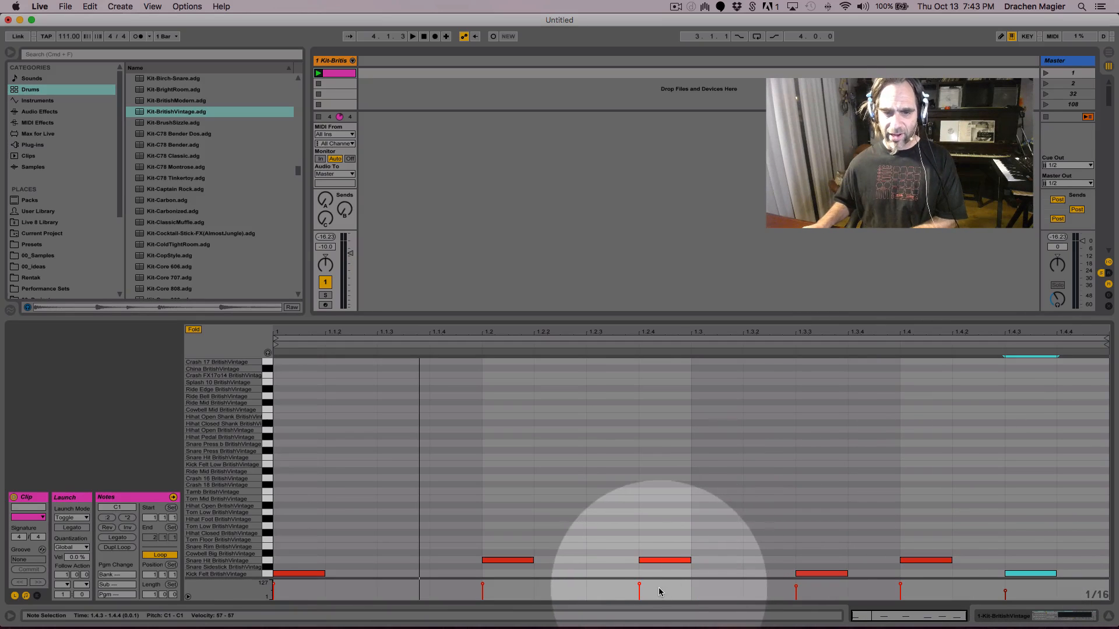
key(space)
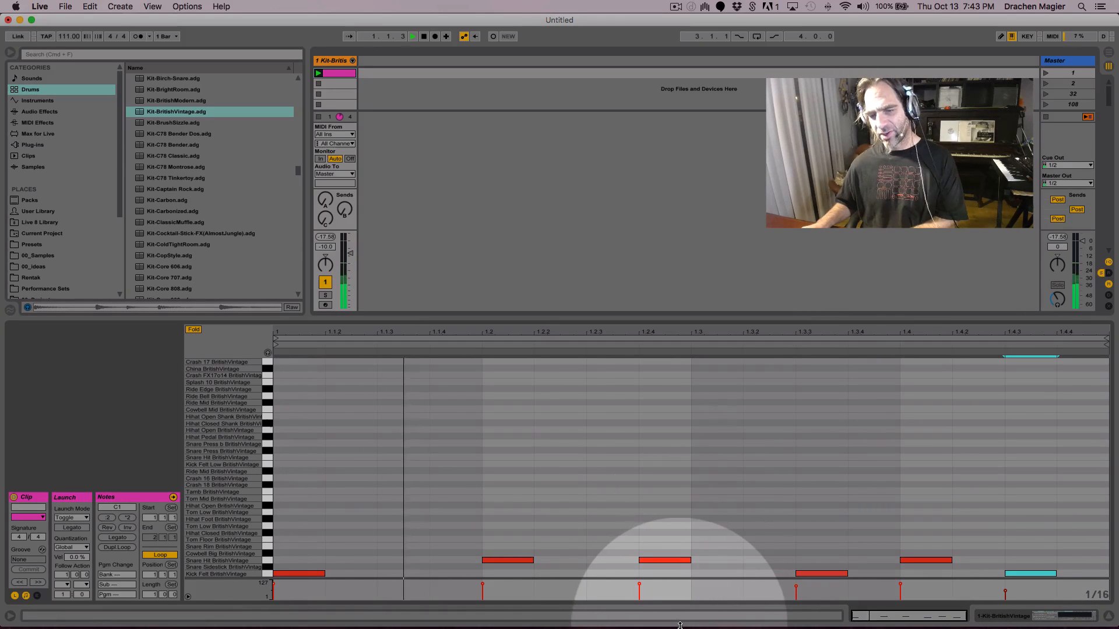
key(space)
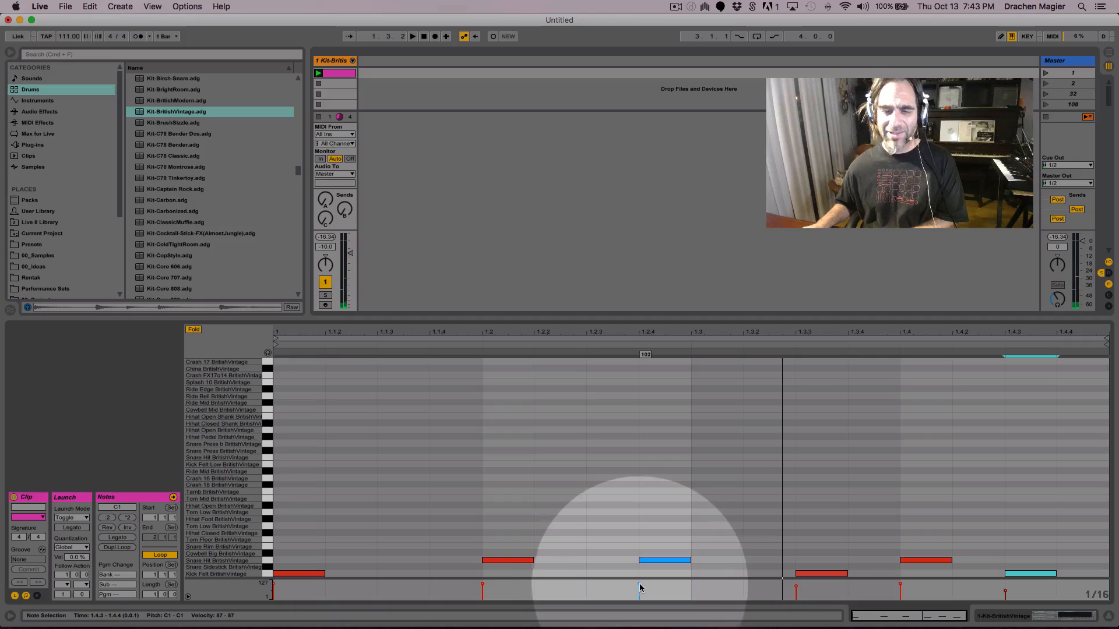
Lower the velocity of the Snare Hit note at 1.2.4 to 87, auditioning the pattern
mouse_move(638, 587)
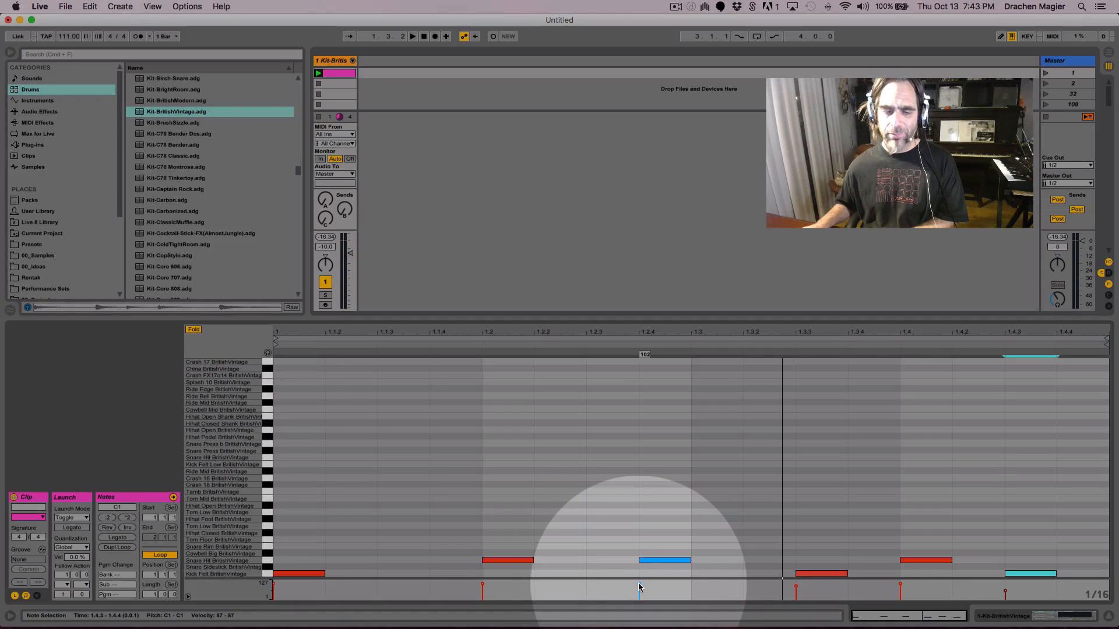
drag(638, 582, 639, 586)
key(space)
key(space)
click(639, 589)
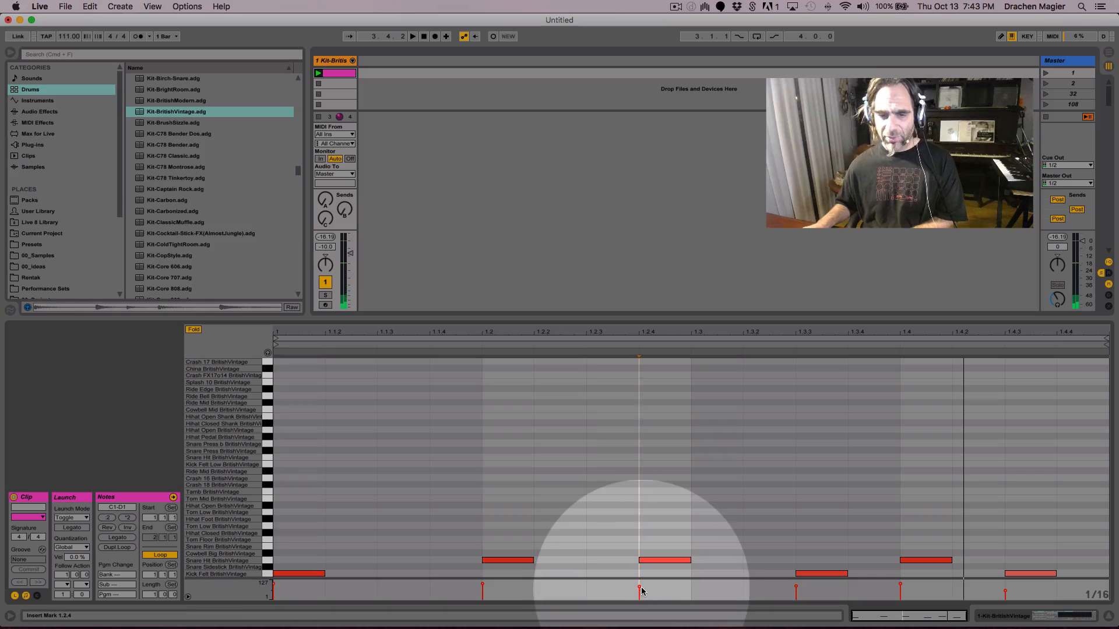
click(638, 588)
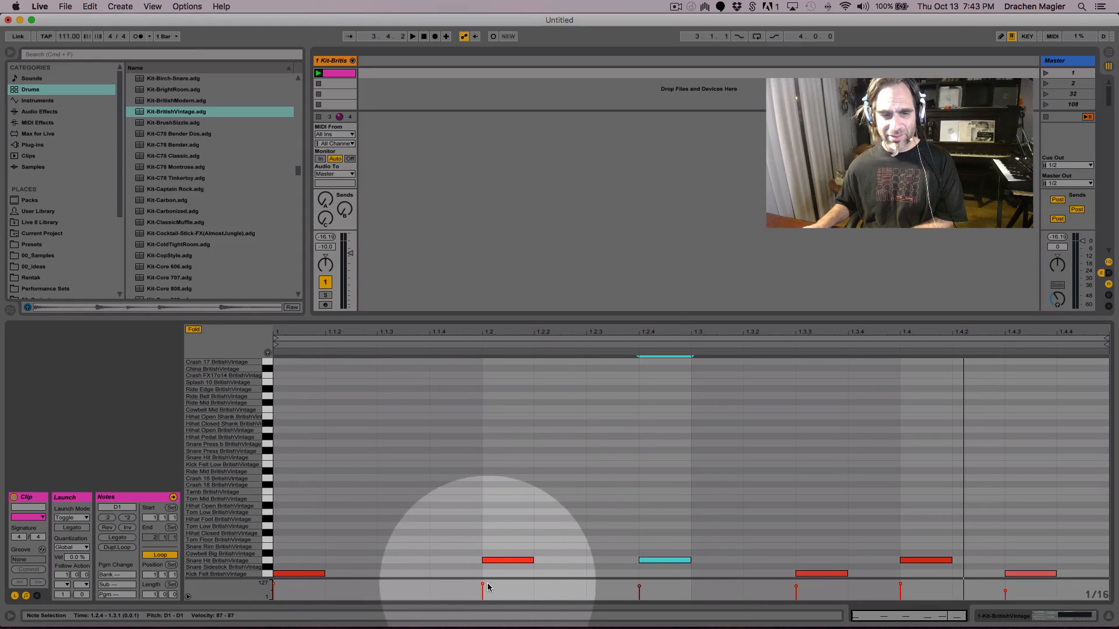
Lower the velocity of the Snare Hit note at 1.2 to 61 and play back the pattern
drag(482, 582, 481, 589)
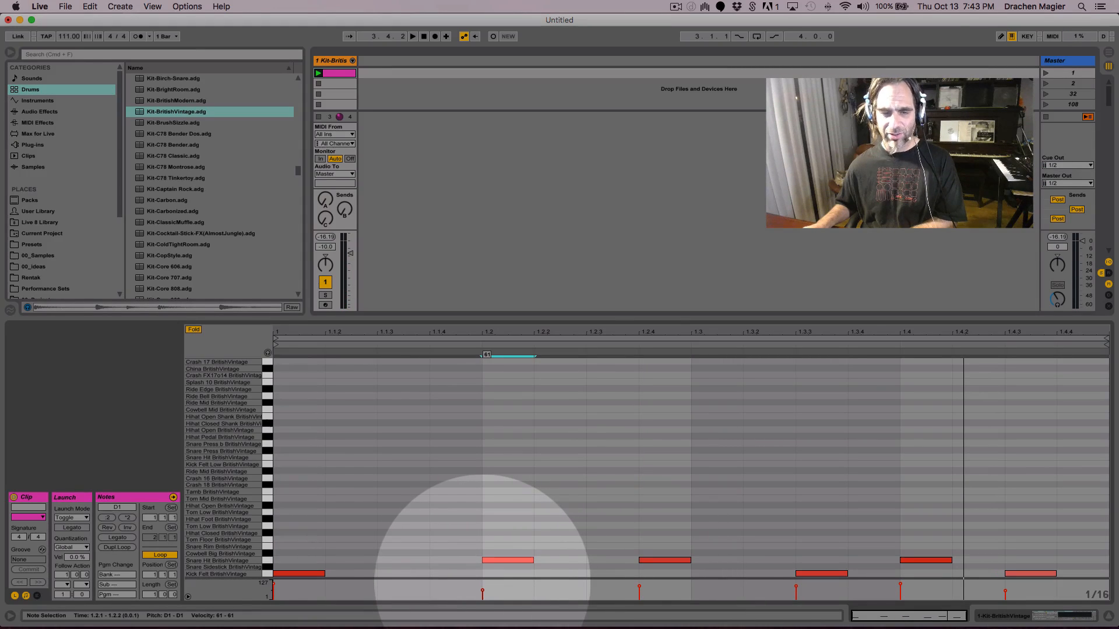
click(510, 560)
key(space)
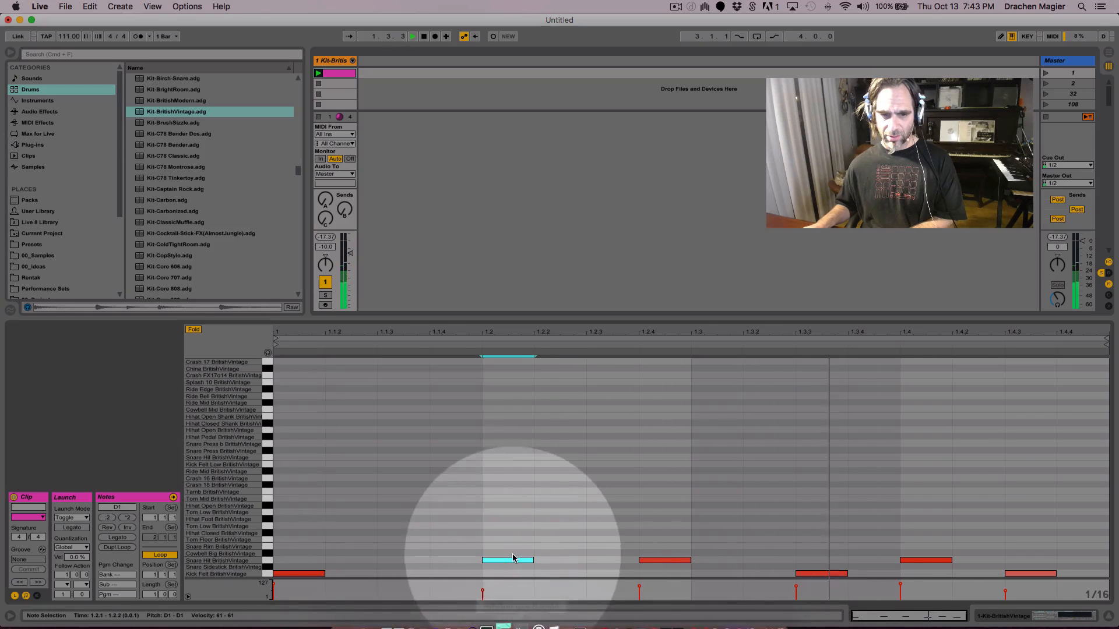
Set the Snare Hit velocities to 91 at 1.2.4 and 98 at 1.4, auditioning the pattern
click(638, 585)
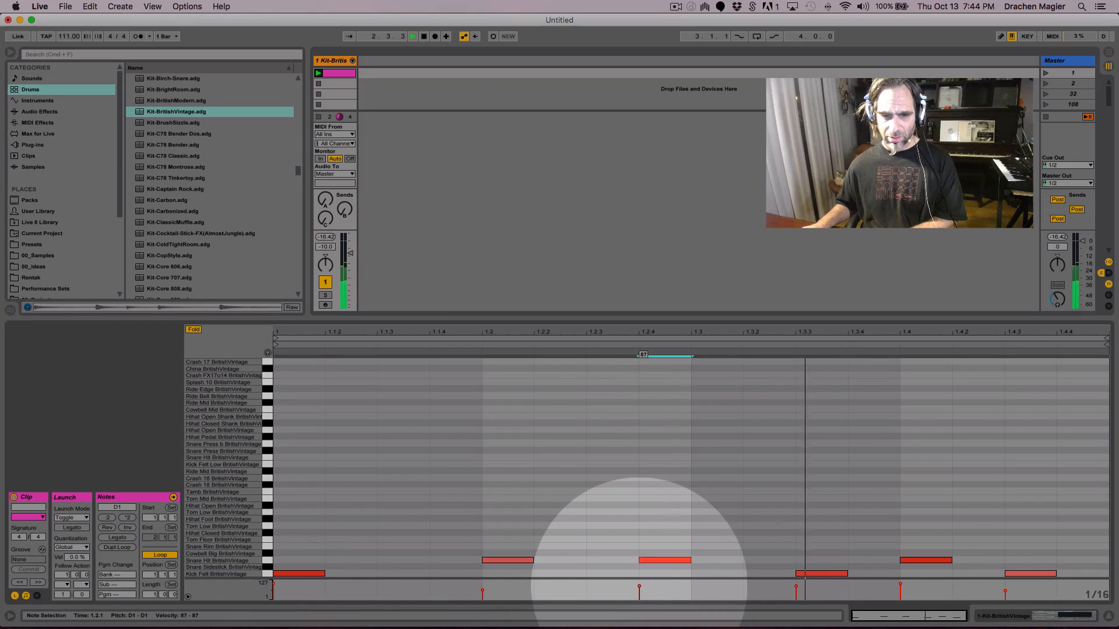
drag(639, 586, 639, 584)
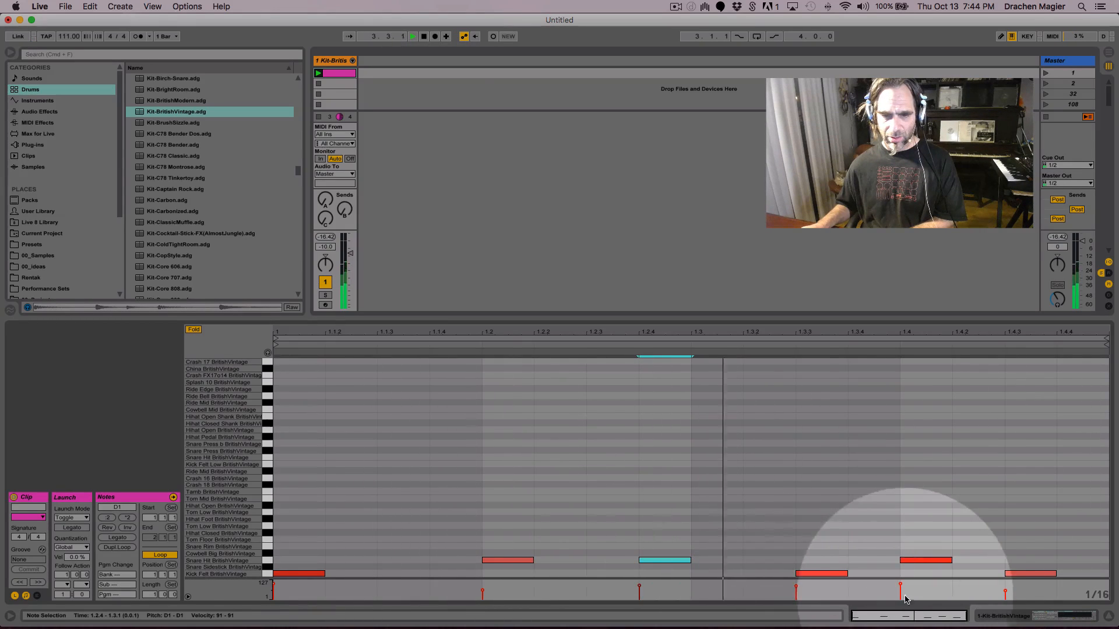
click(901, 590)
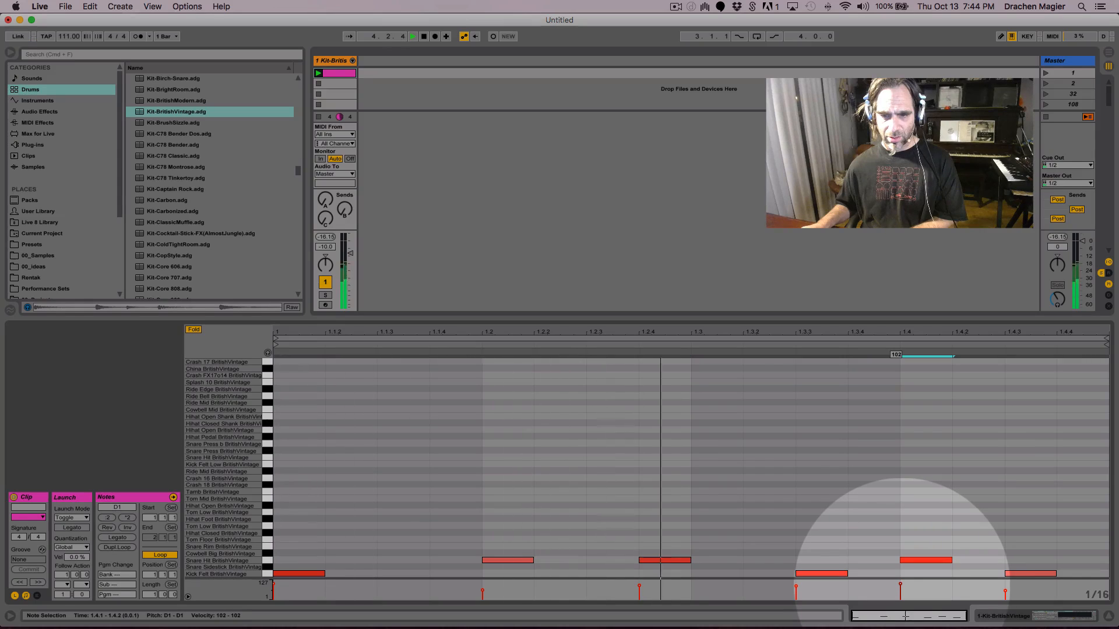
drag(900, 585, 898, 588)
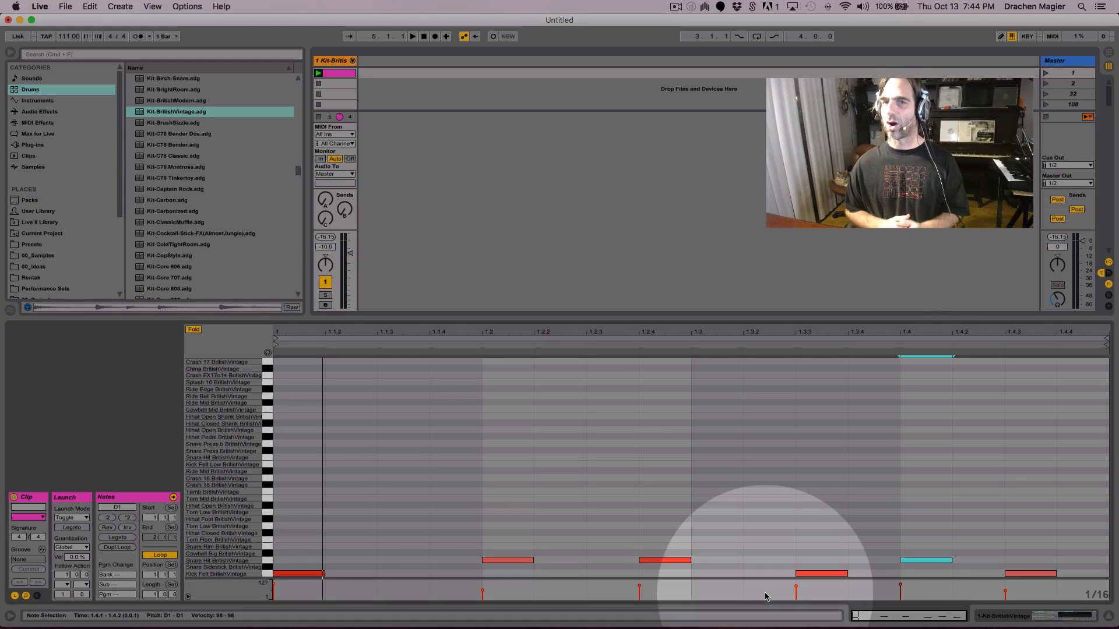
key(space)
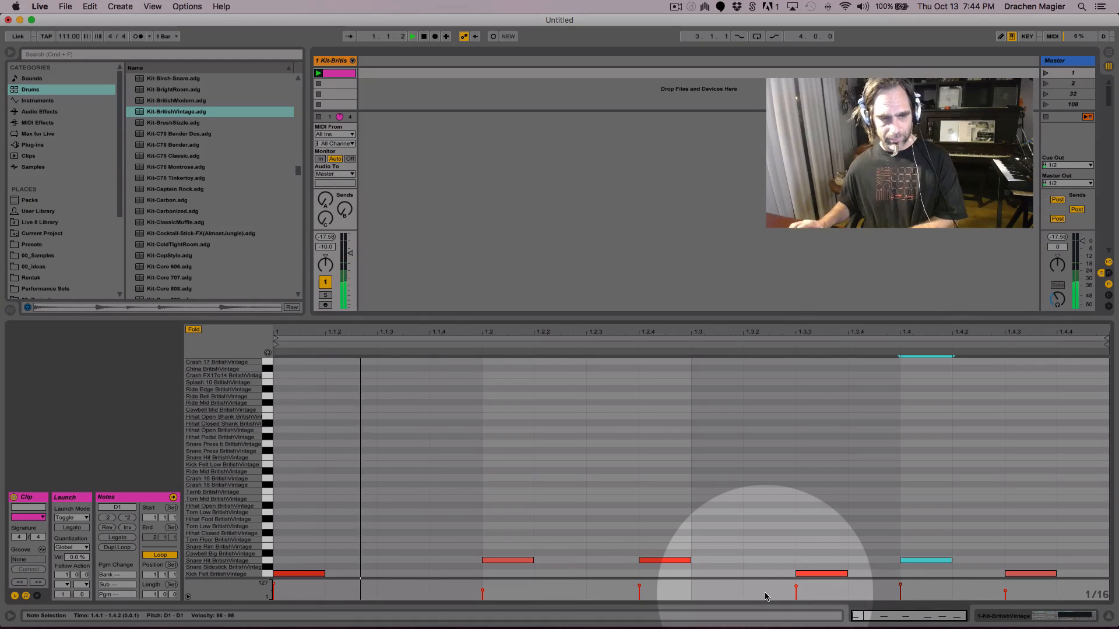
key(space)
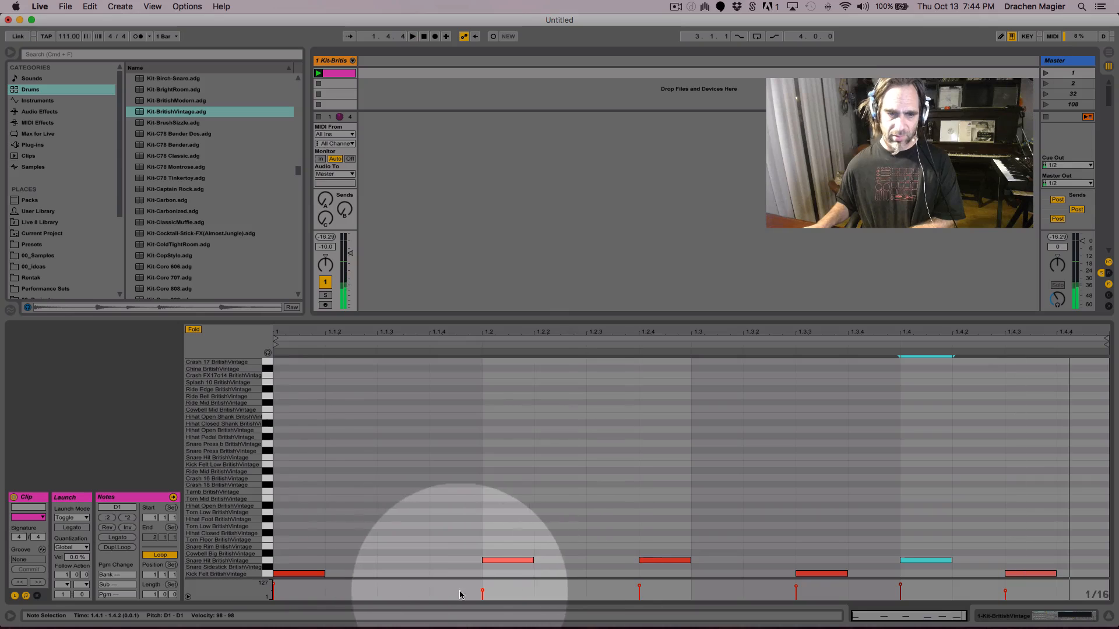
Raise the velocity of the Snare Hit note at 1.2 slightly above 80 while auditioning the pattern
drag(483, 592, 484, 590)
key(space)
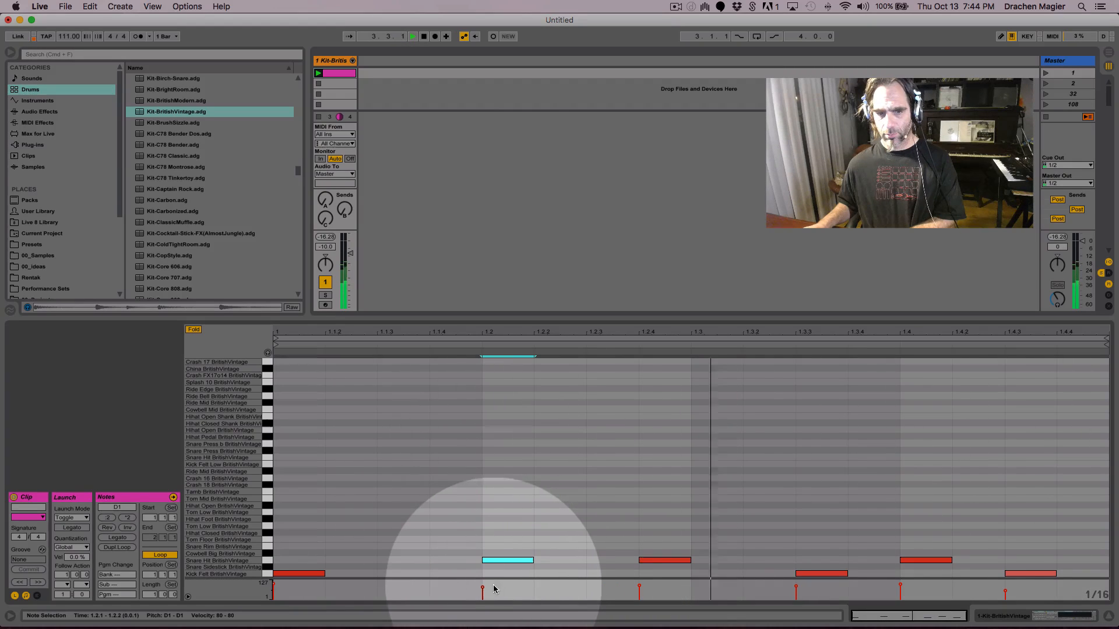
drag(483, 589, 482, 585)
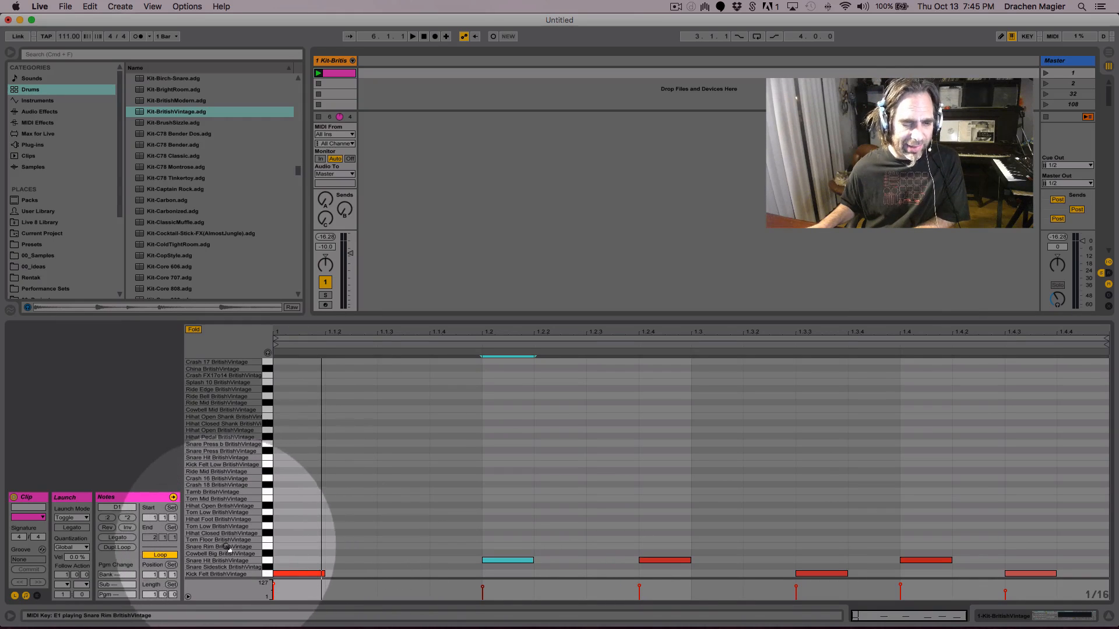
Add a Hihat Closed note at 1.1.1 together with the first kick and audition the pattern
double_click(286, 533)
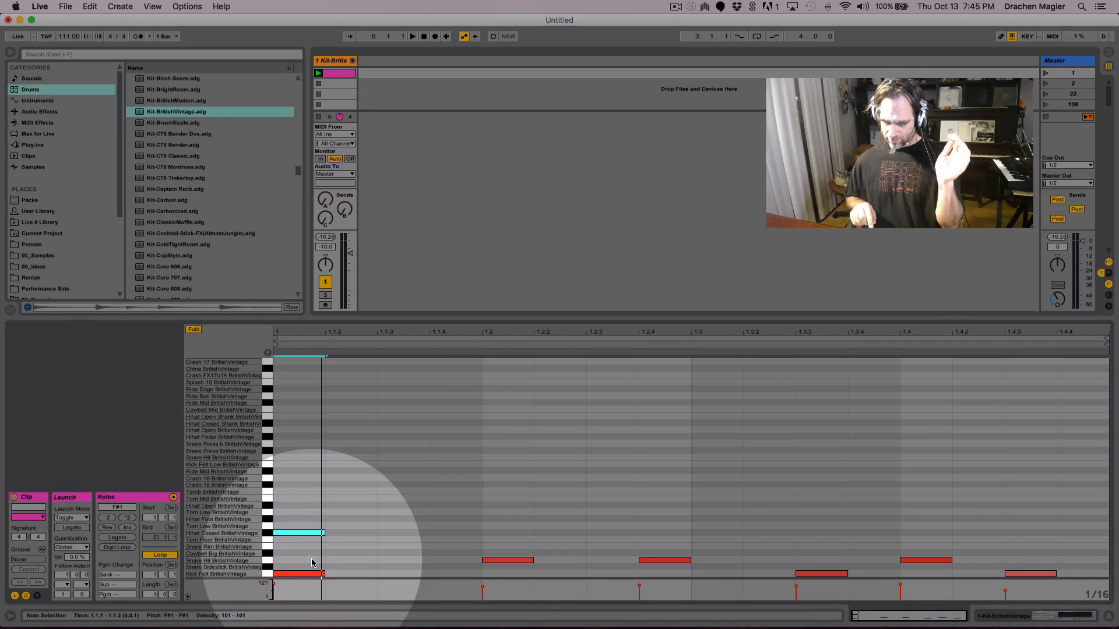
key(space)
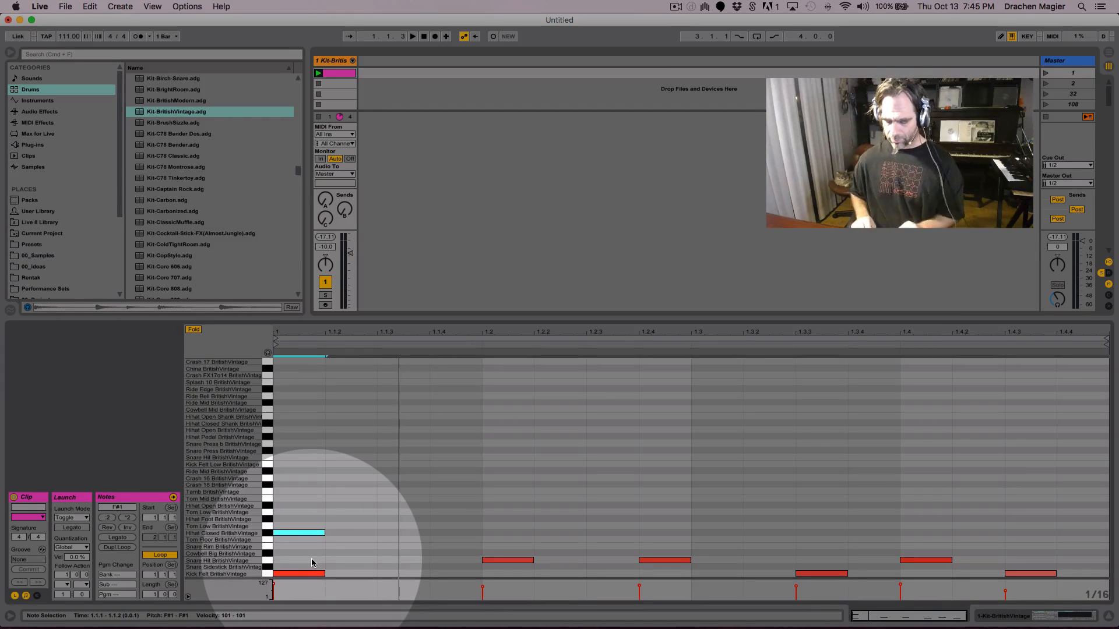
key(space)
key(space)
key(space)
key(space)
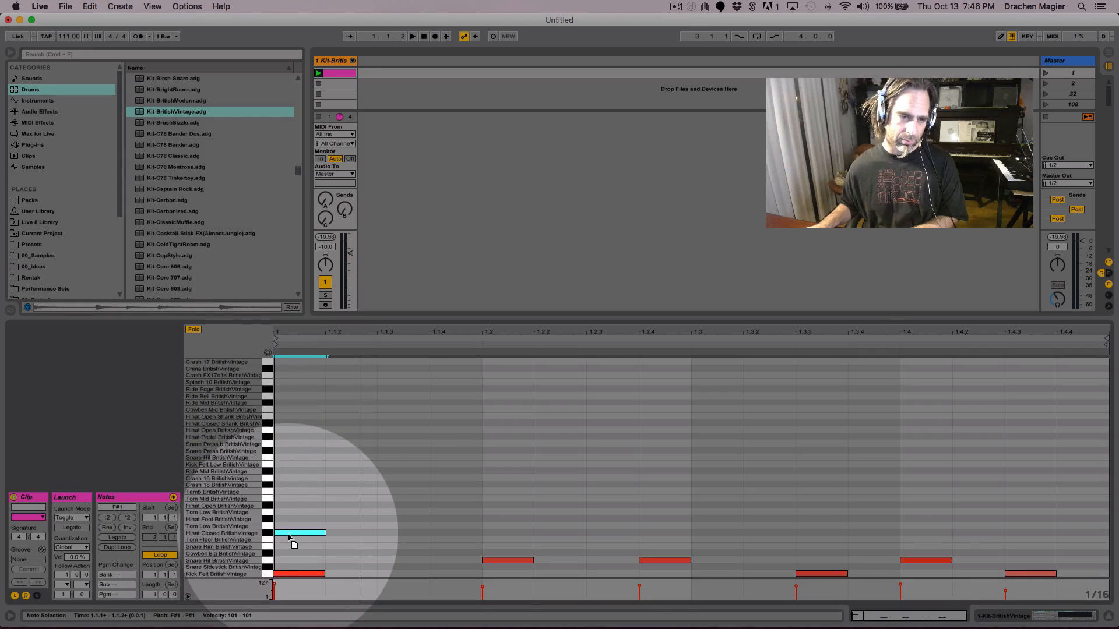
Nudge the first Hihat Closed note slightly behind the beat, comparing its late and on-grid timing in playback
drag(284, 535, 289, 536)
key(space)
key(space)
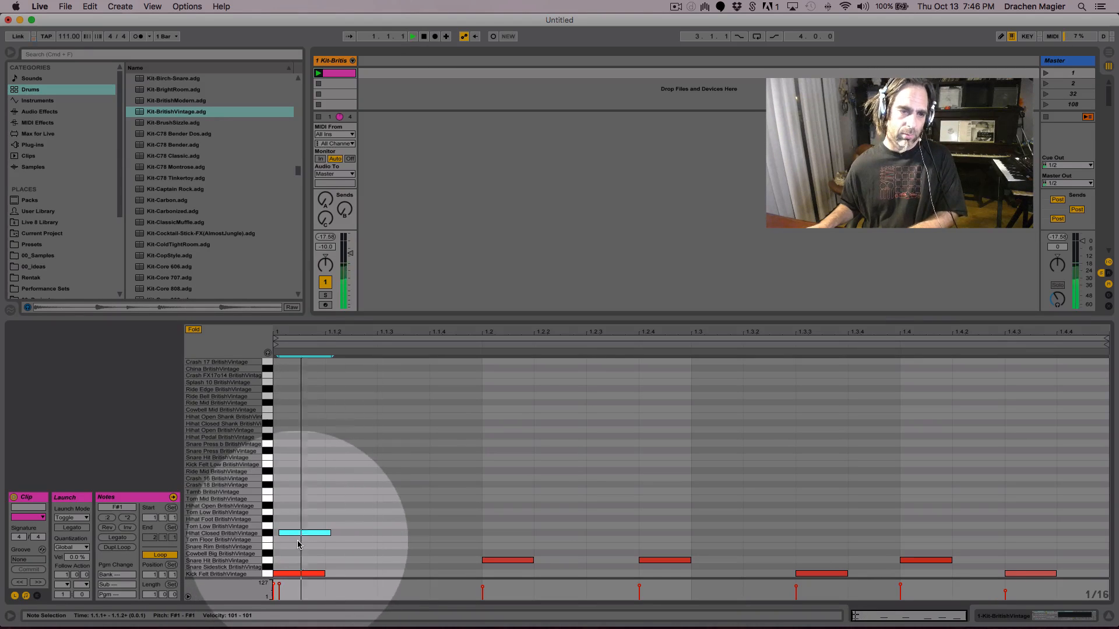
key(space)
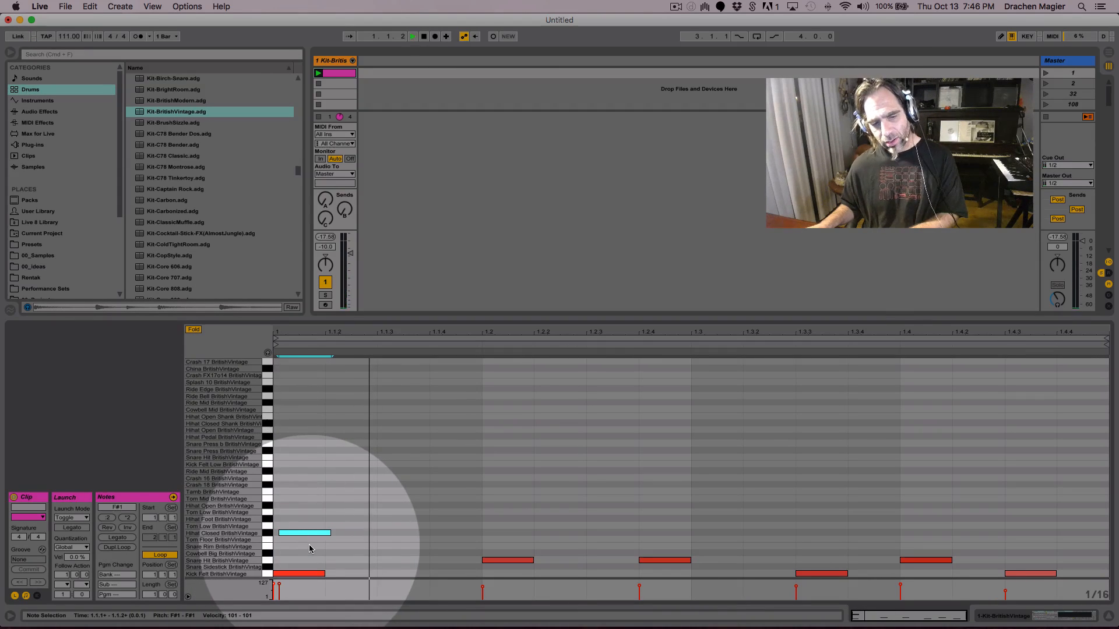
drag(313, 539, 308, 537)
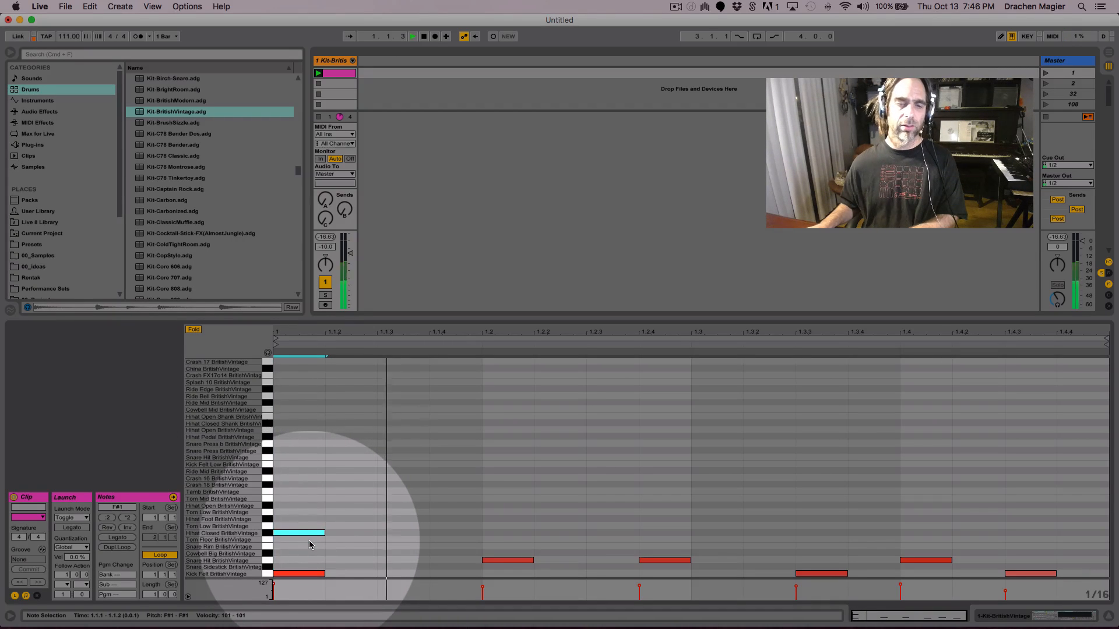
drag(304, 536, 310, 535)
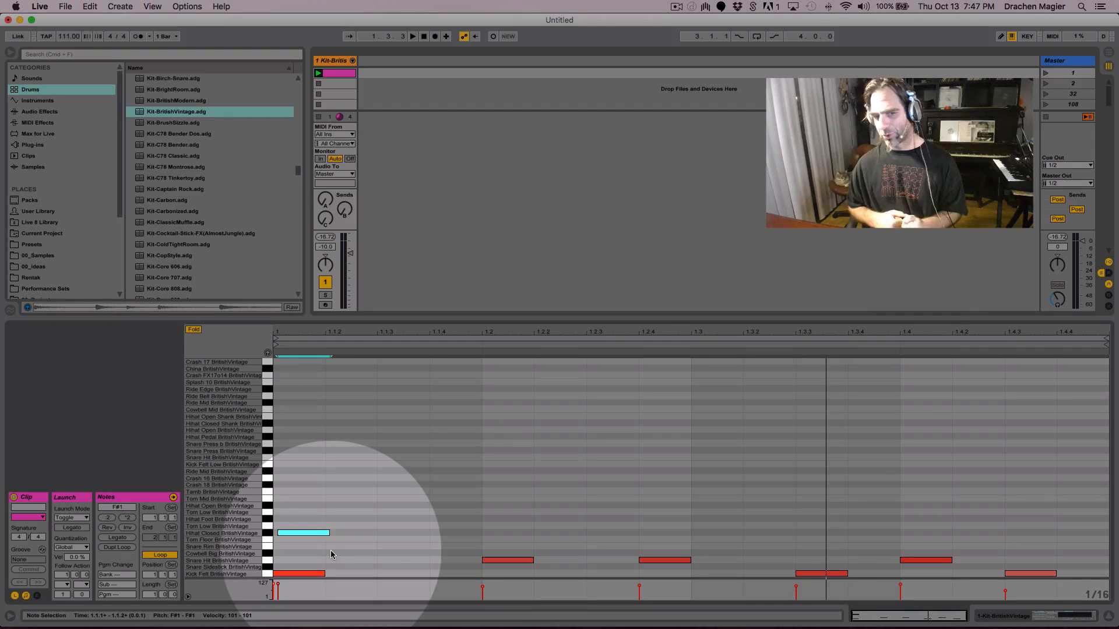
Add a Hihat Closed note at 1.1.3, shorten it, and nudge it slightly behind the grid line
double_click(402, 534)
drag(394, 539, 399, 539)
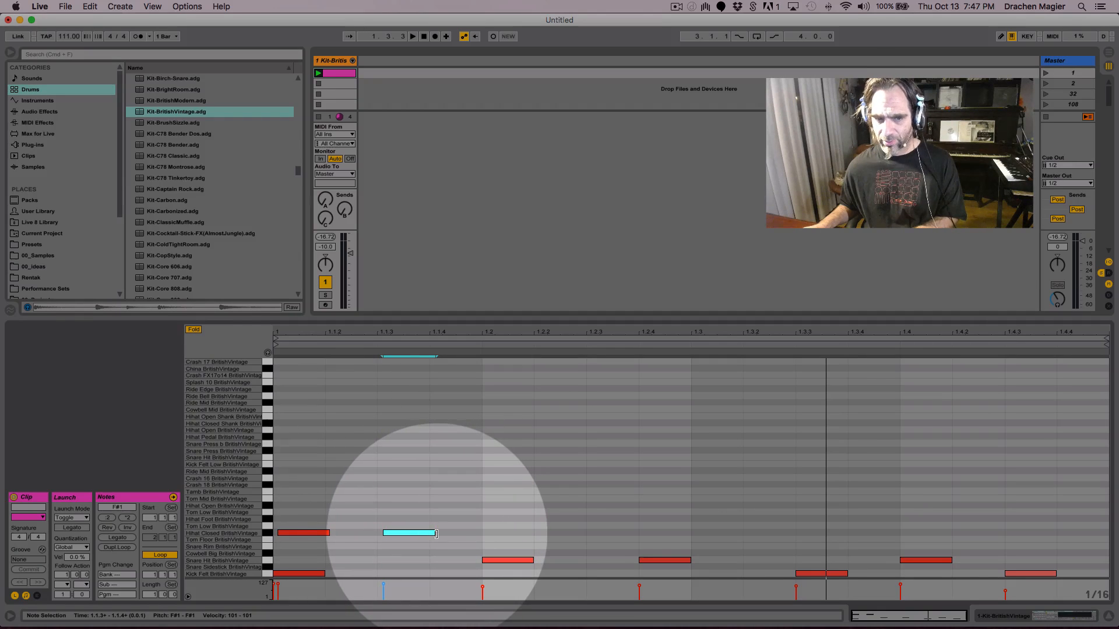
drag(435, 534, 430, 534)
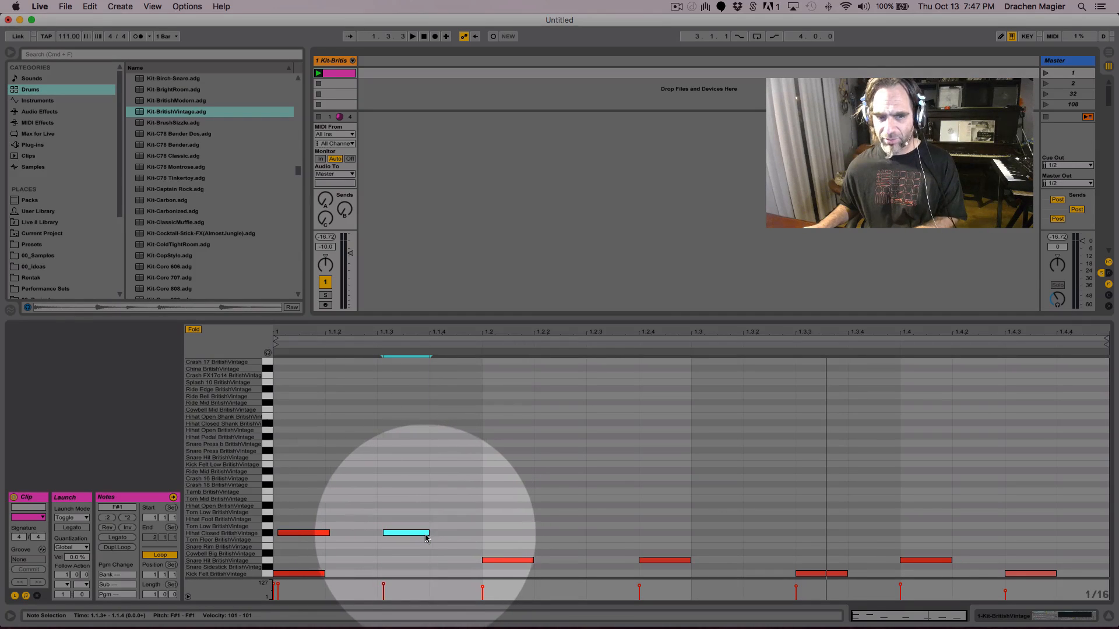
drag(430, 534, 415, 534)
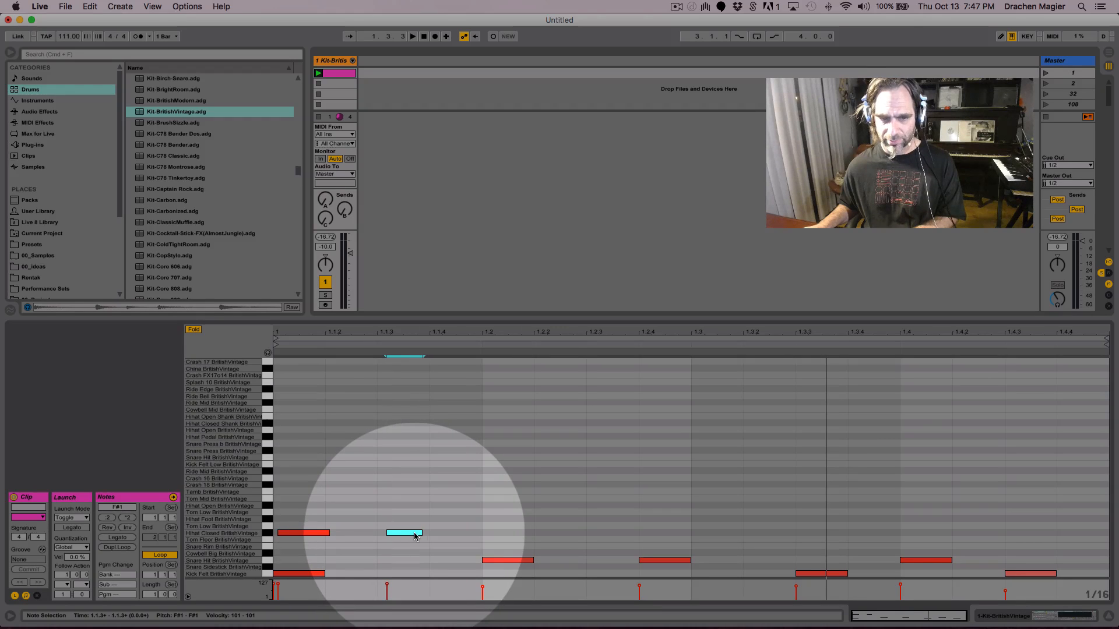
Play back the pattern and add a Hihat Closed note at 1.1.4
key(space)
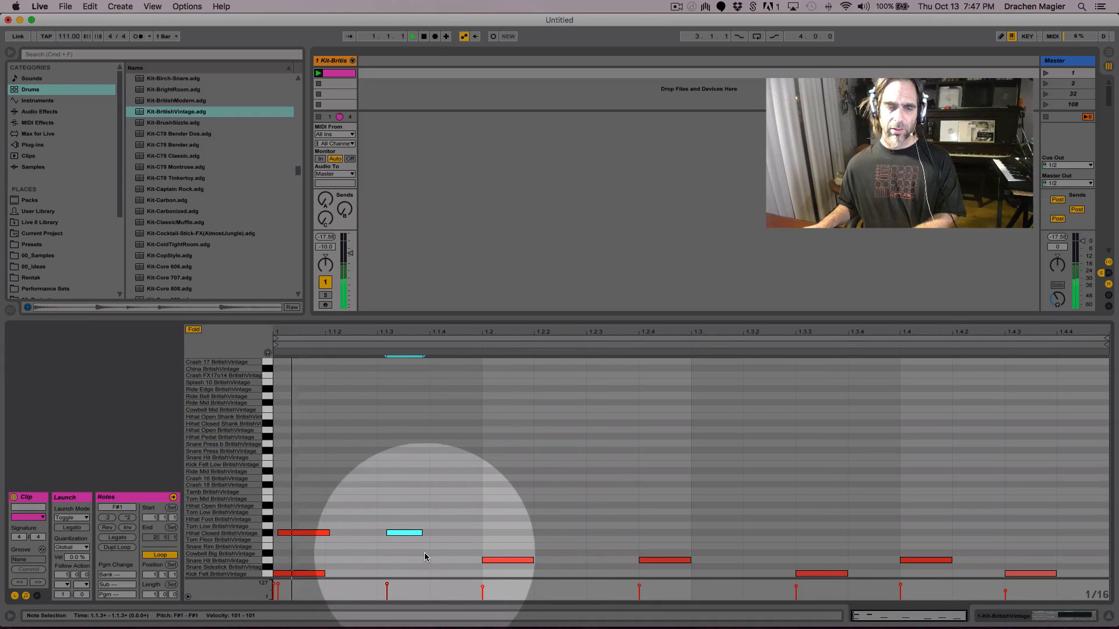
key(space)
double_click(433, 532)
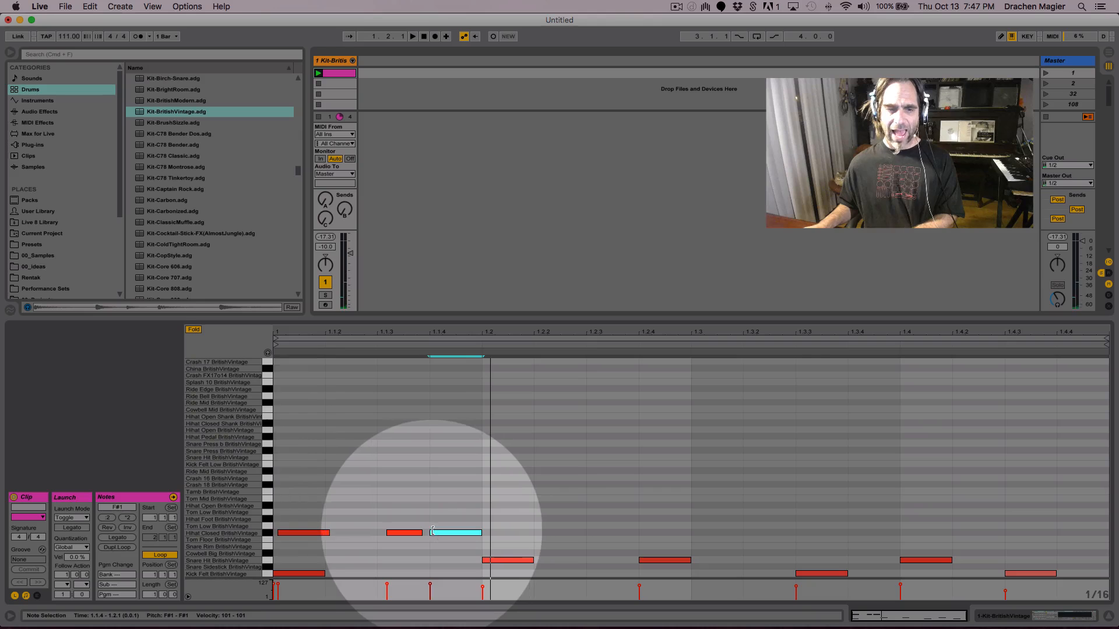
Nudge the Hihat Closed note at 1.1.4 slightly behind the grid line and audition the timing
drag(433, 532, 466, 535)
key(space)
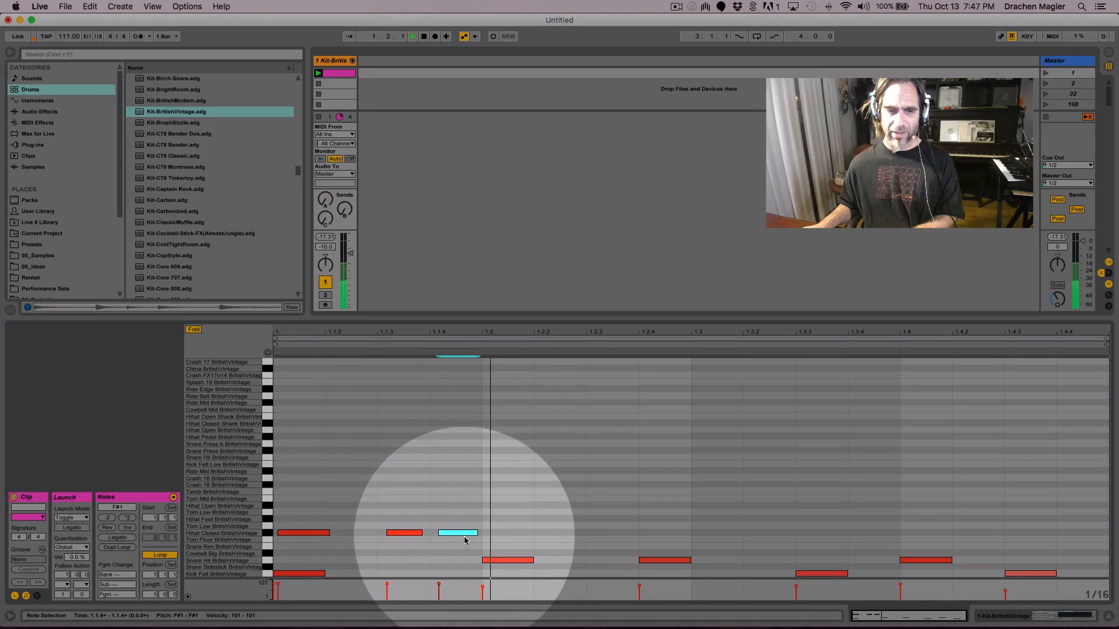
key(space)
Lower the velocities of the Hihat Closed notes at 1.1.3 to 46 and at 1.1.4 to about 68, checking them in playback
click(439, 586)
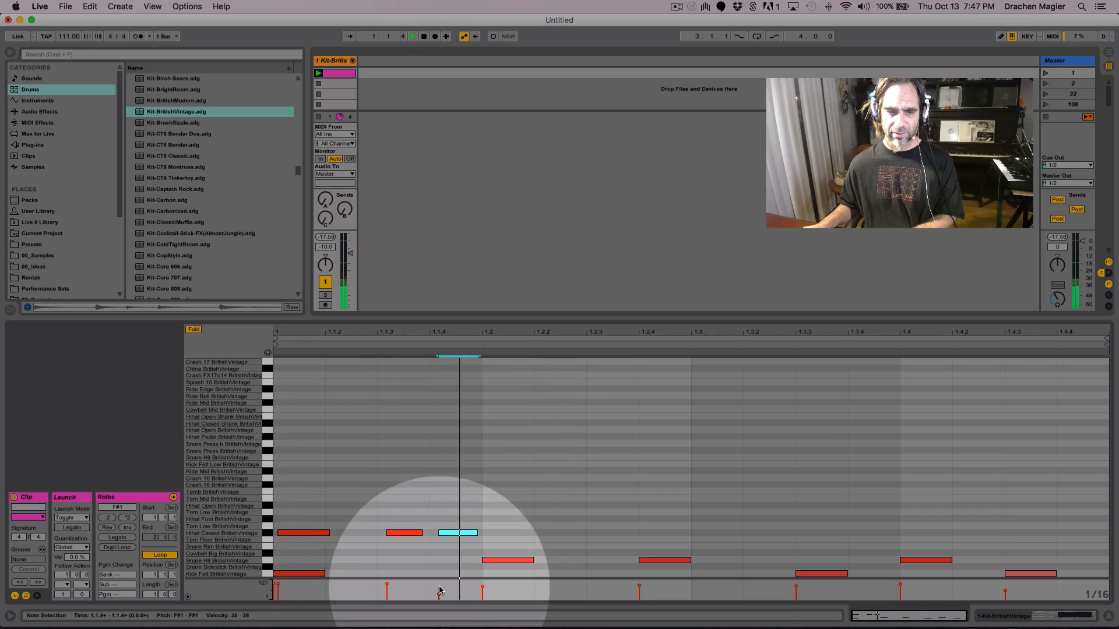
key(space)
drag(439, 594, 439, 589)
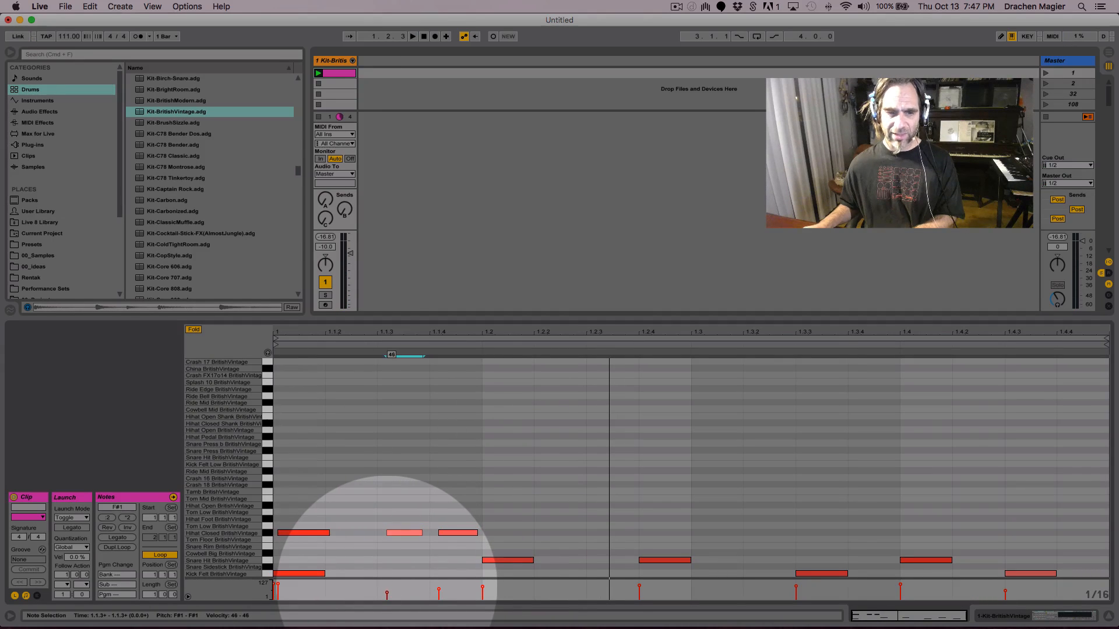
click(439, 588)
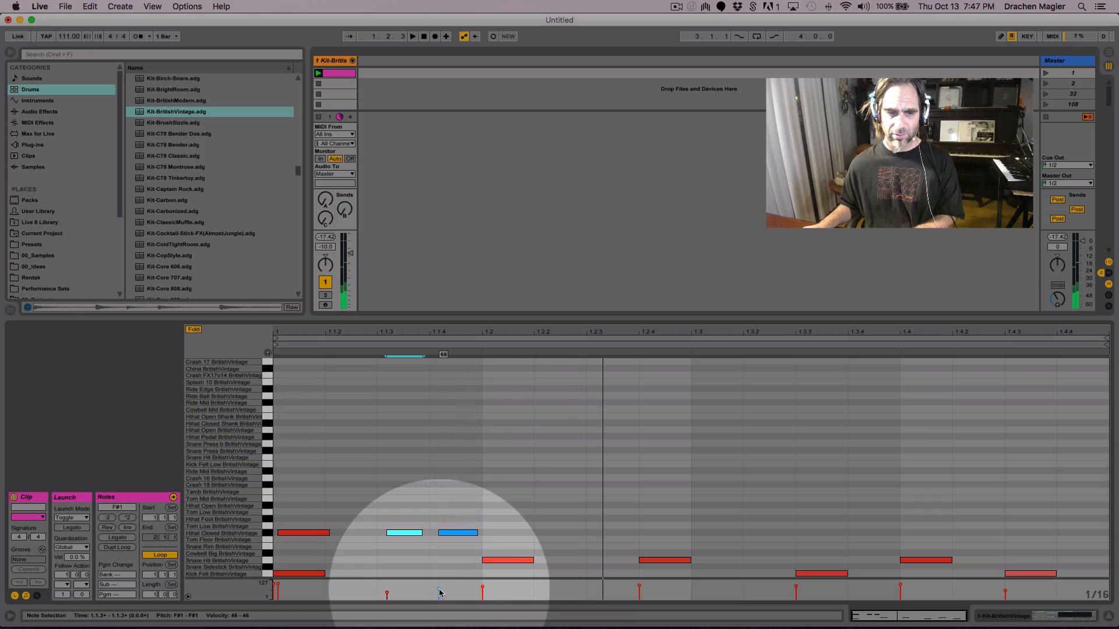
key(space)
key(space)
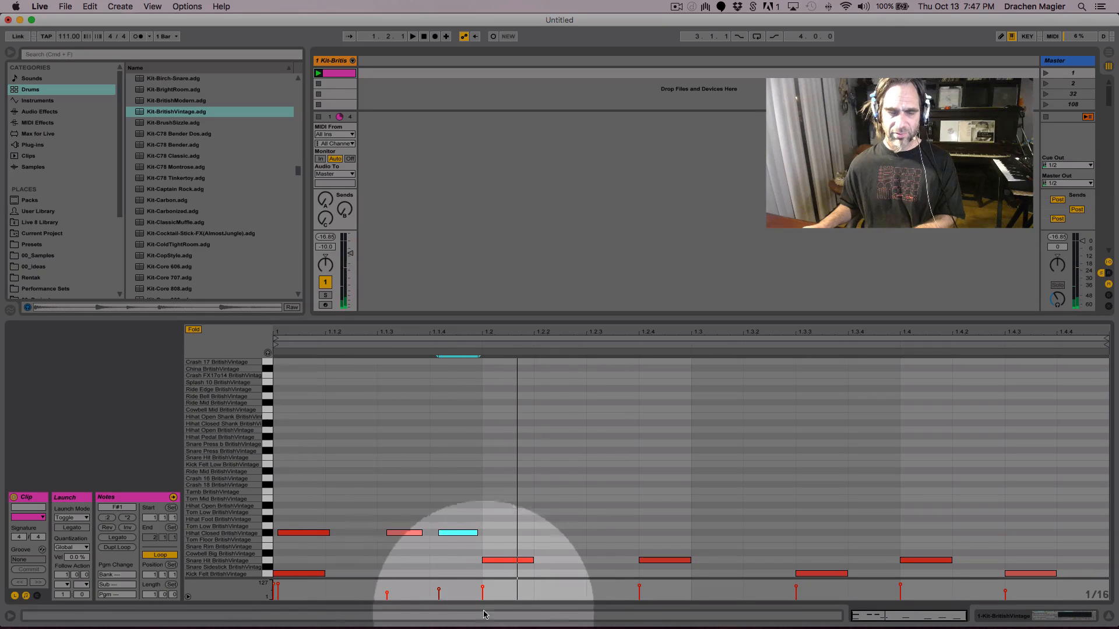
key(space)
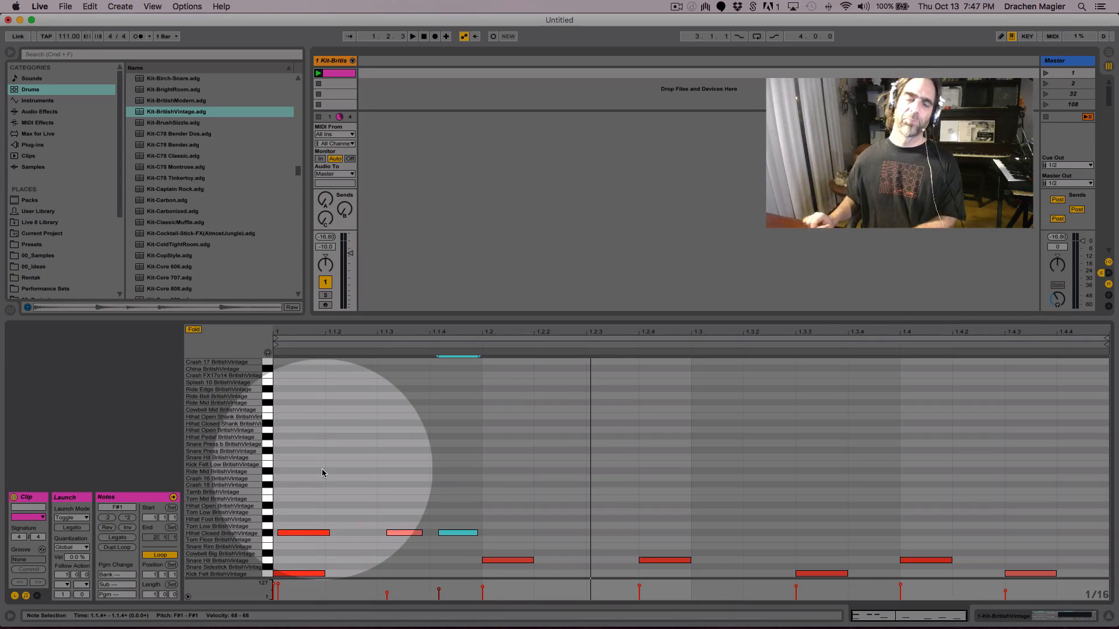
Select the three Hihat Closed notes in the first beat and duplicate them into the second beat
click(486, 508)
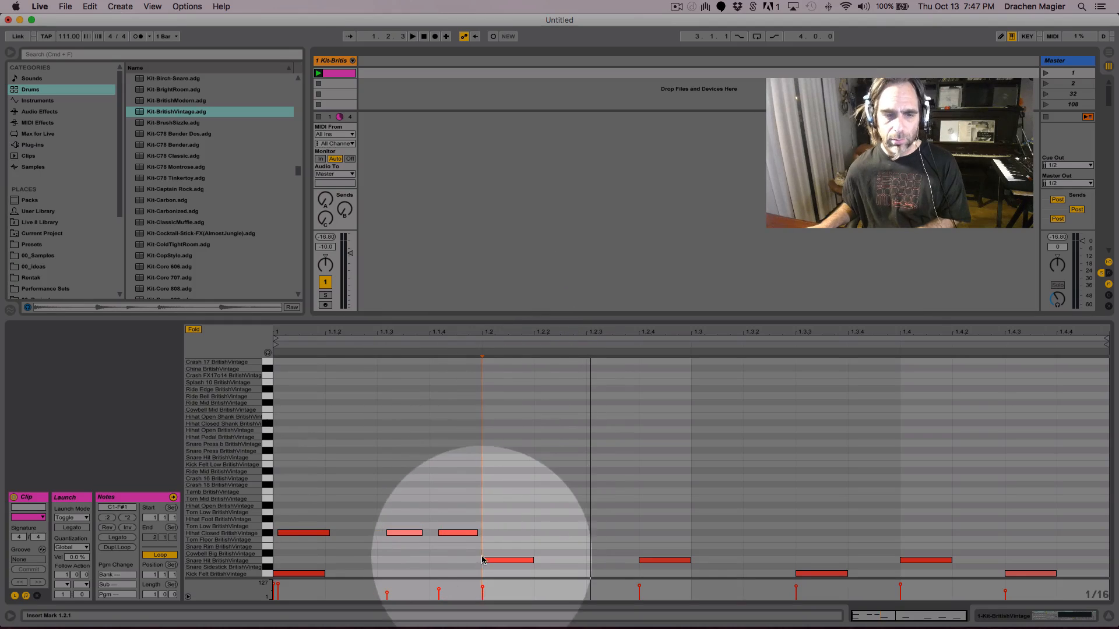
drag(484, 507, 272, 551)
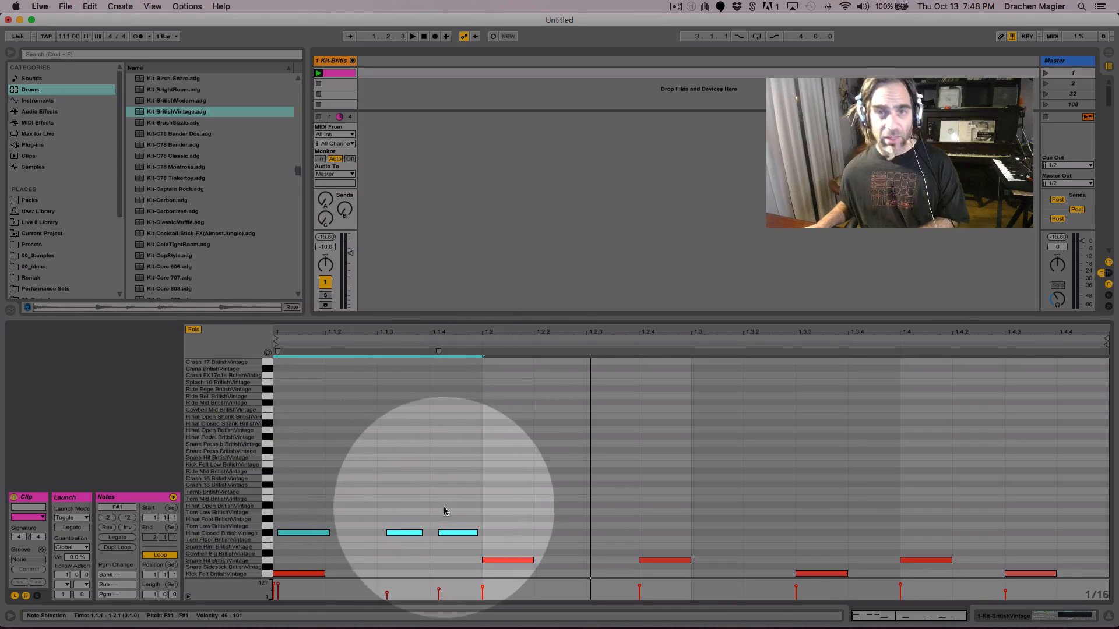
right_click(414, 473)
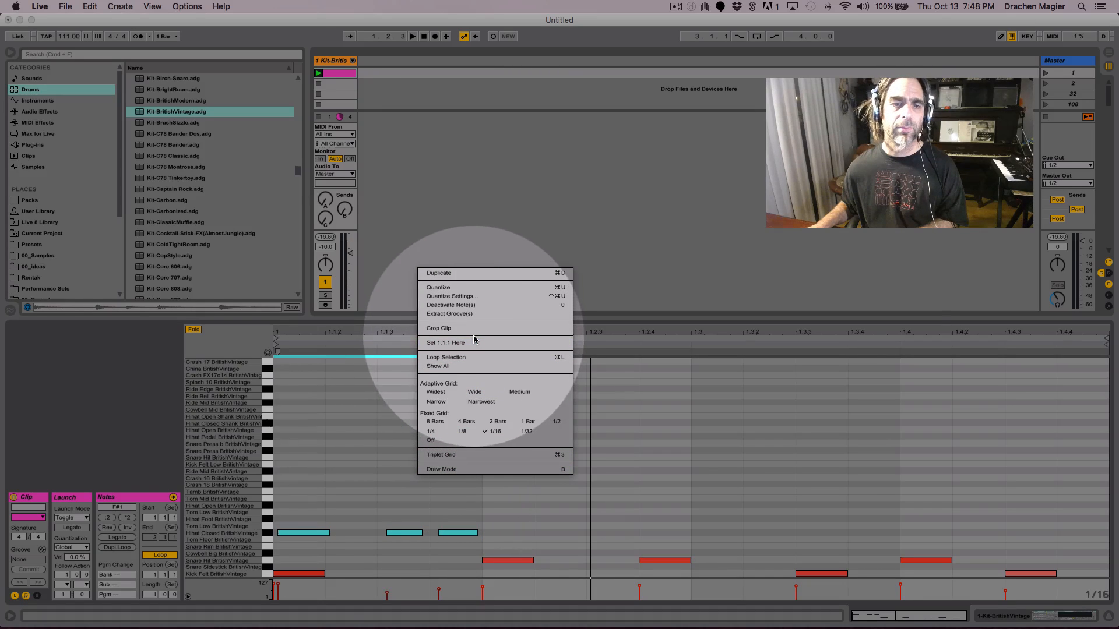
click(406, 472)
right_click(417, 532)
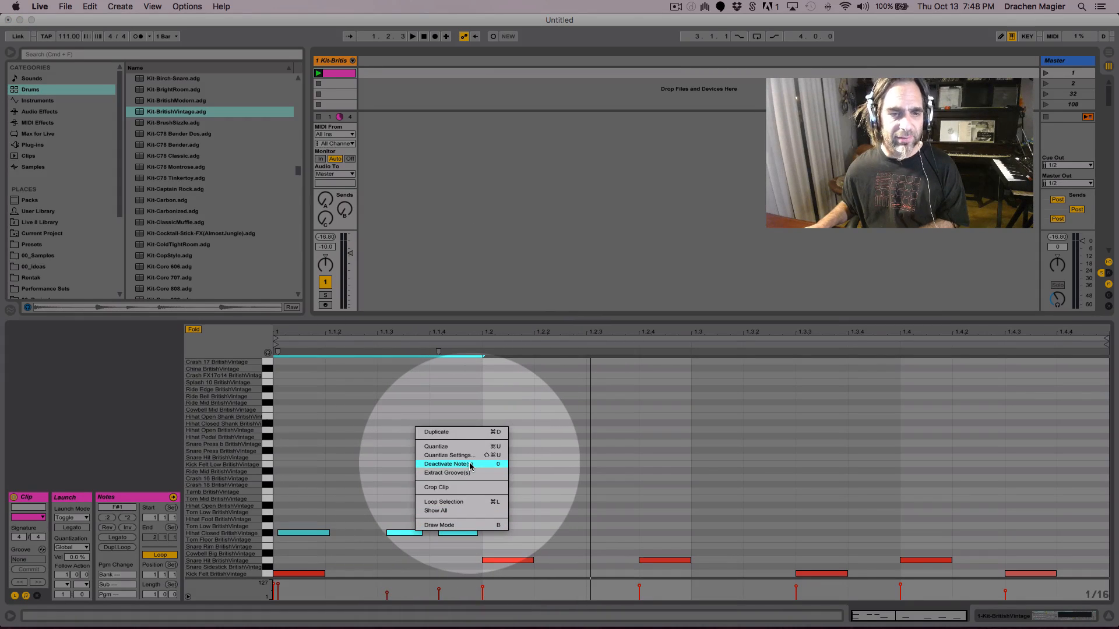
click(467, 431)
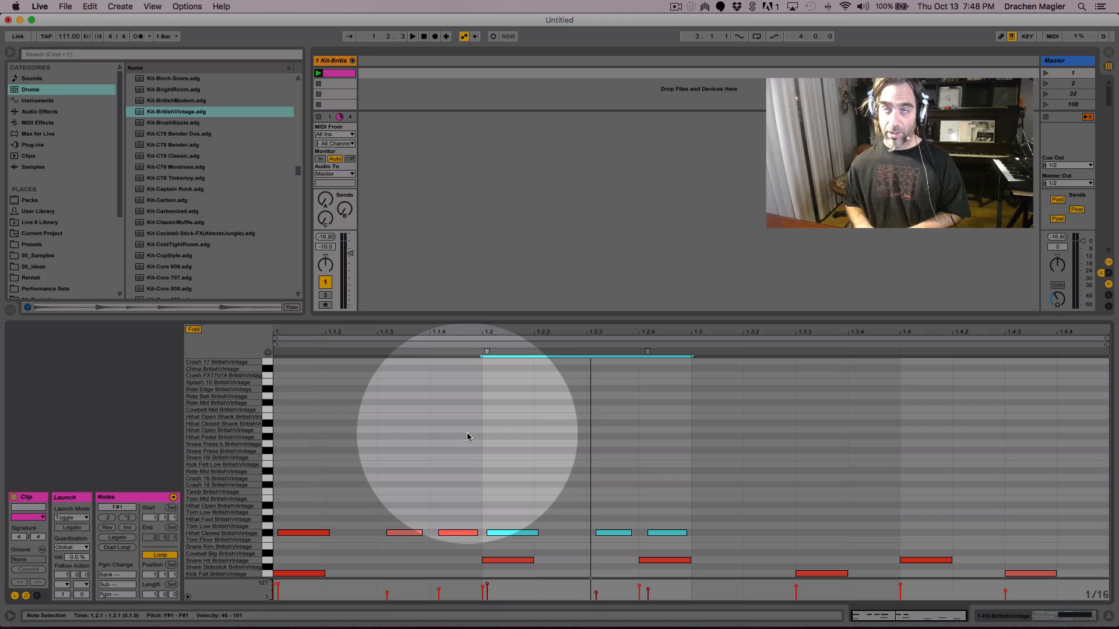
Duplicate the hi-hat group into the third and fourth beats and play back the full pattern
key(super+d)
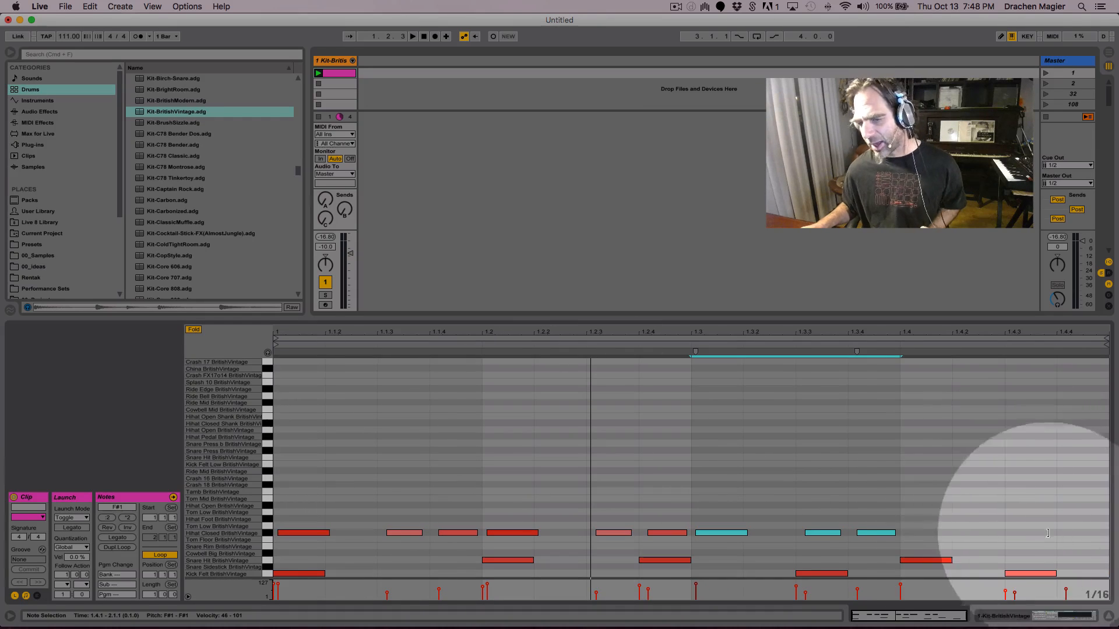
key(space)
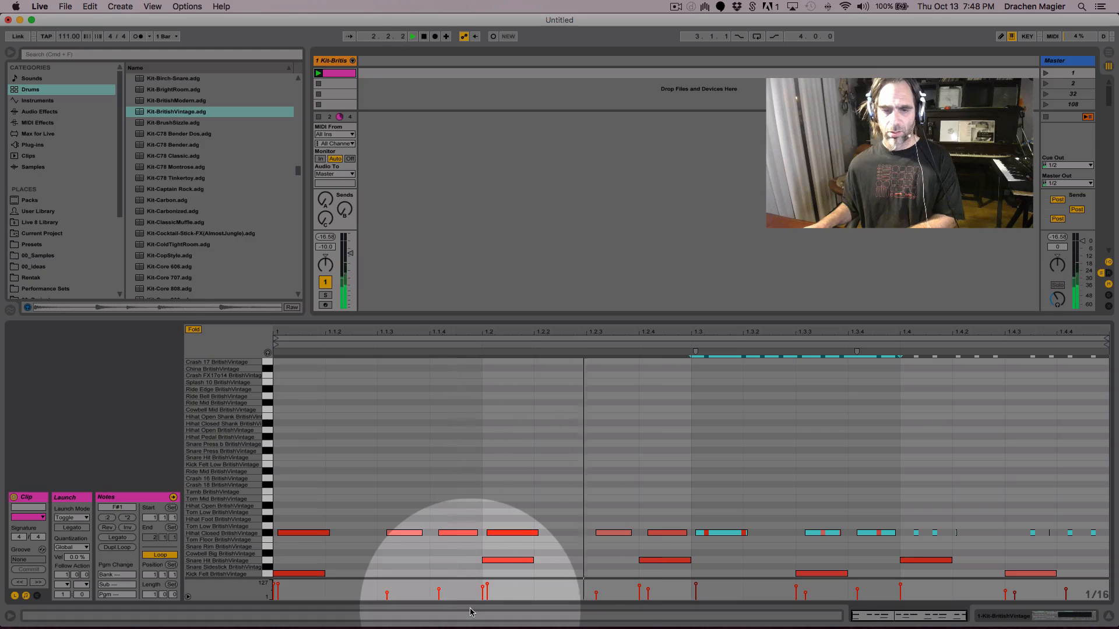
click(756, 497)
double_click(670, 534)
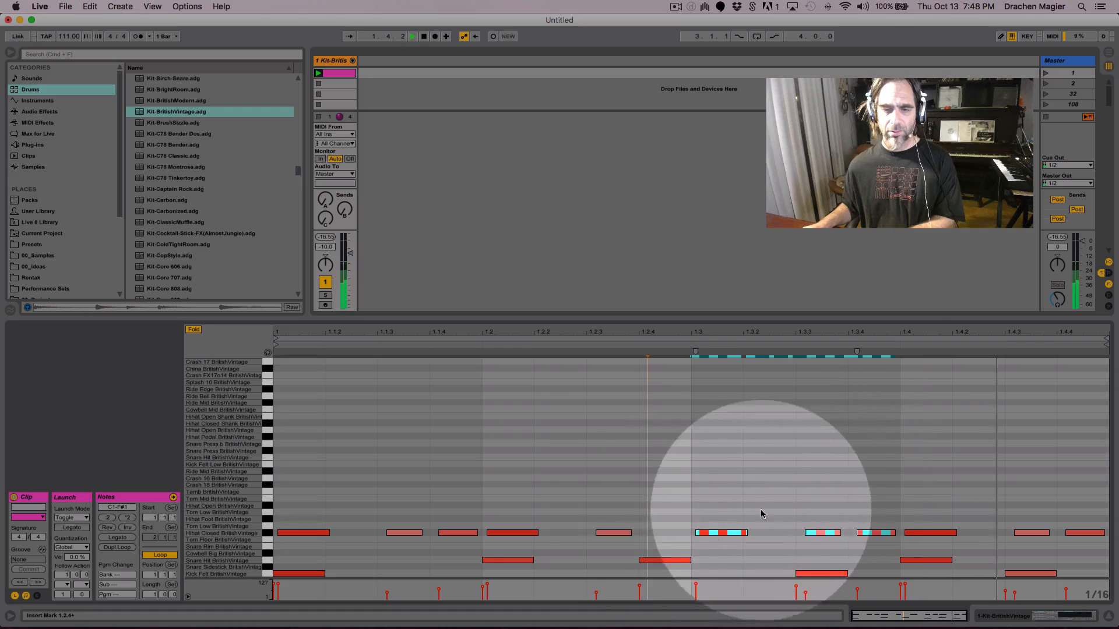
key(space)
Nudge the Hihat Closed notes near 1.1.3, 1.1.4, 1.2.3 and 1.3.3 slightly earlier and audition the pattern
drag(402, 535, 459, 534)
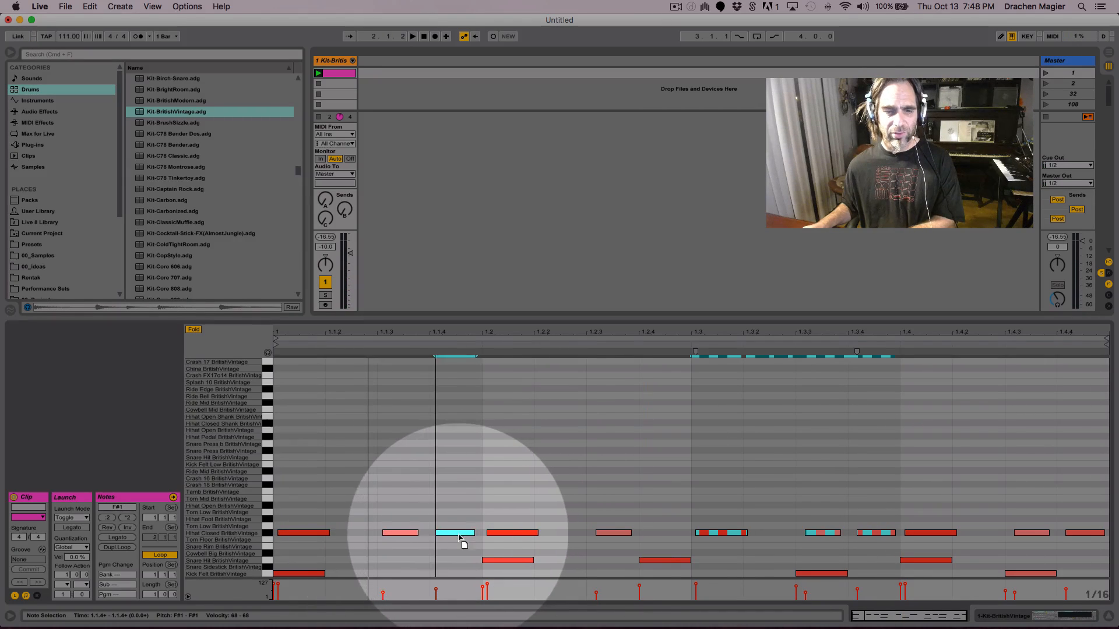
click(602, 535)
drag(601, 534, 598, 534)
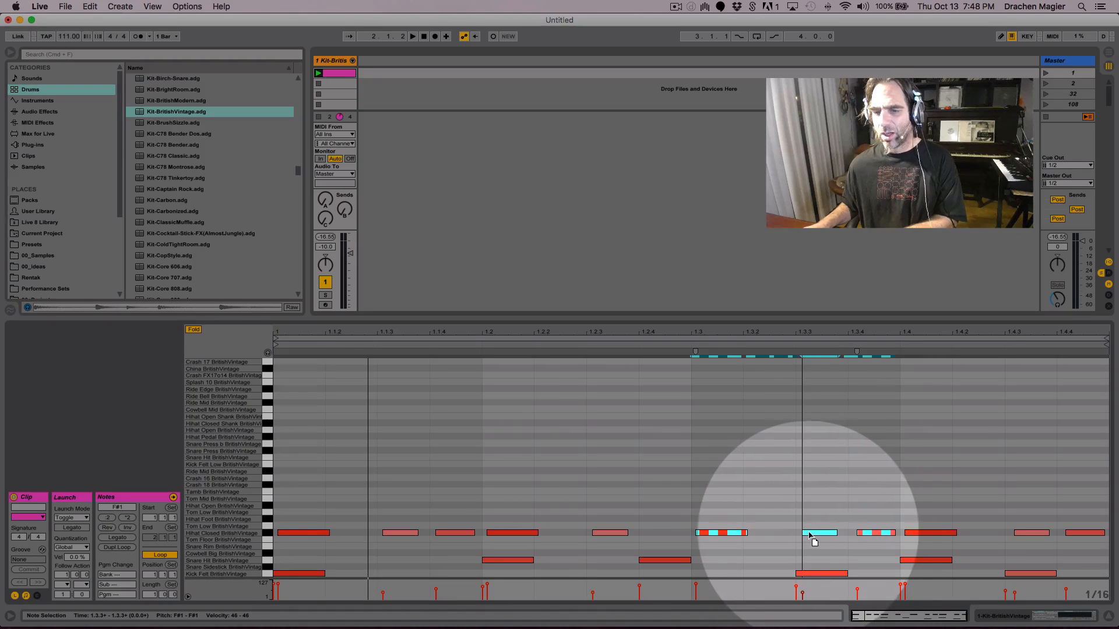
drag(811, 533, 807, 534)
key(space)
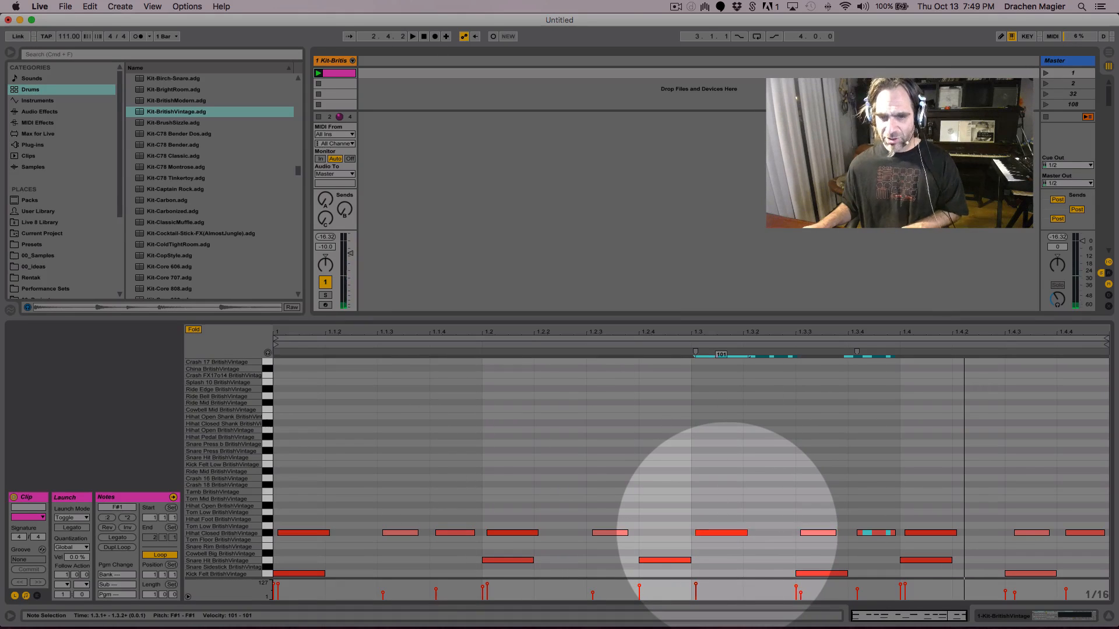
Set the velocity of the Hihat Closed note at 1.2.1 to 91 and nudge the one at 1.3.4 slightly earlier
click(512, 533)
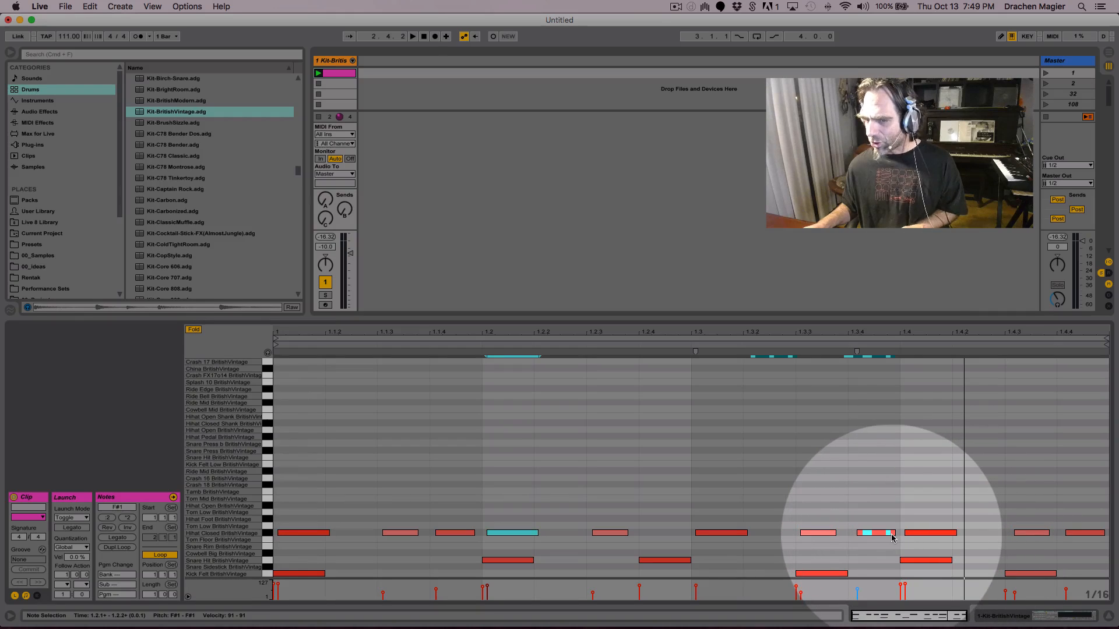
drag(890, 534, 885, 535)
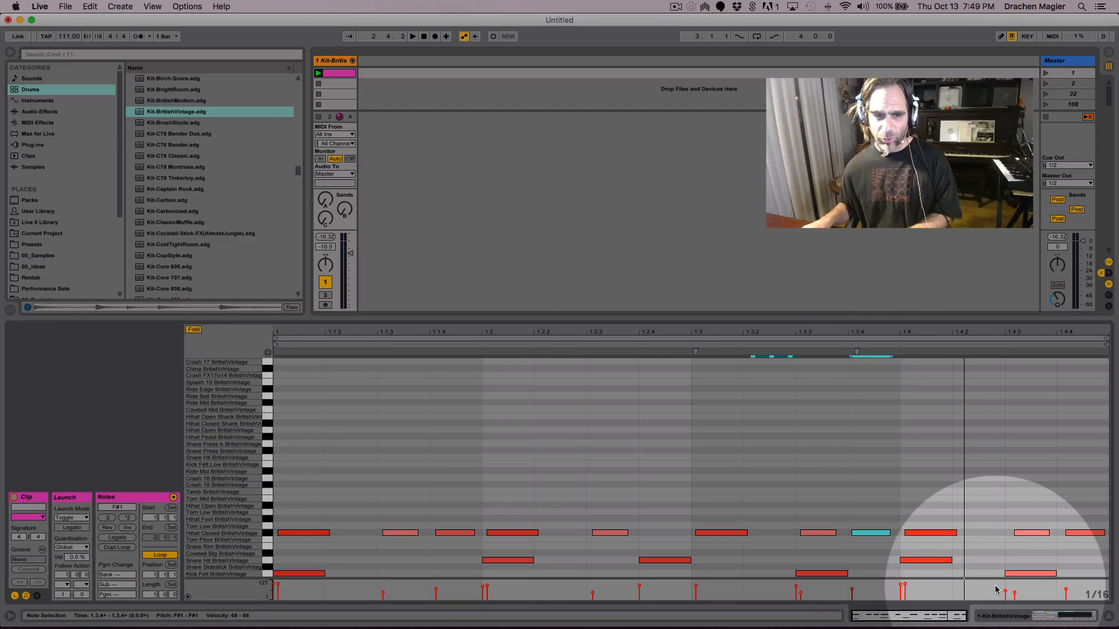
key(space)
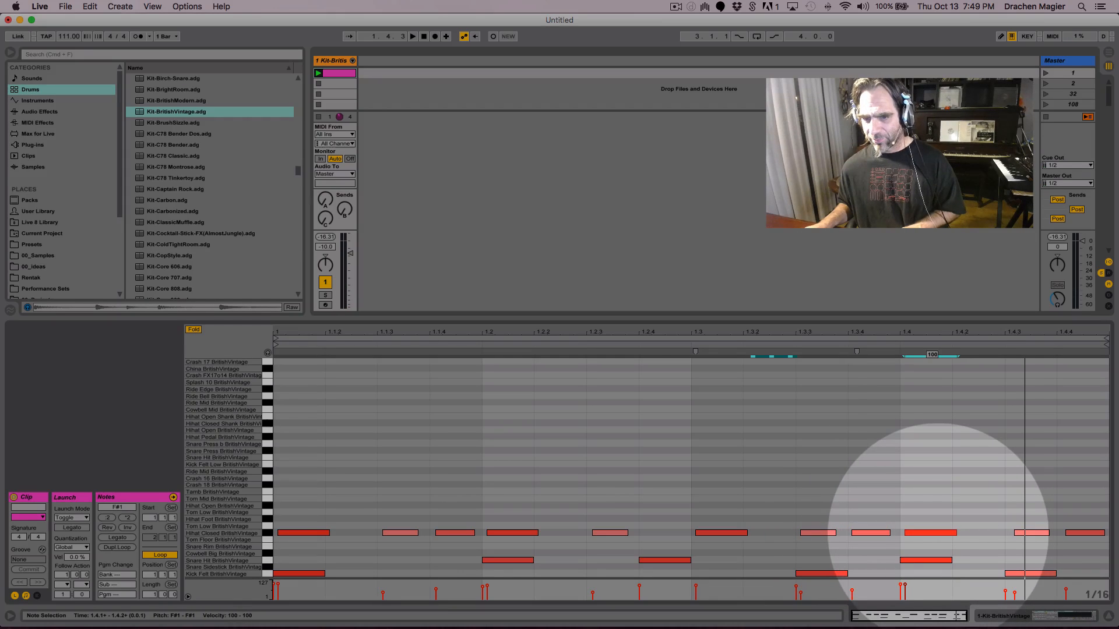
Lower the Hihat Closed velocity at 1.4.1 to 82 and nudge the hats at 1.4.3 and 1.4.4 slightly earlier, auditioning the result
drag(938, 534, 938, 535)
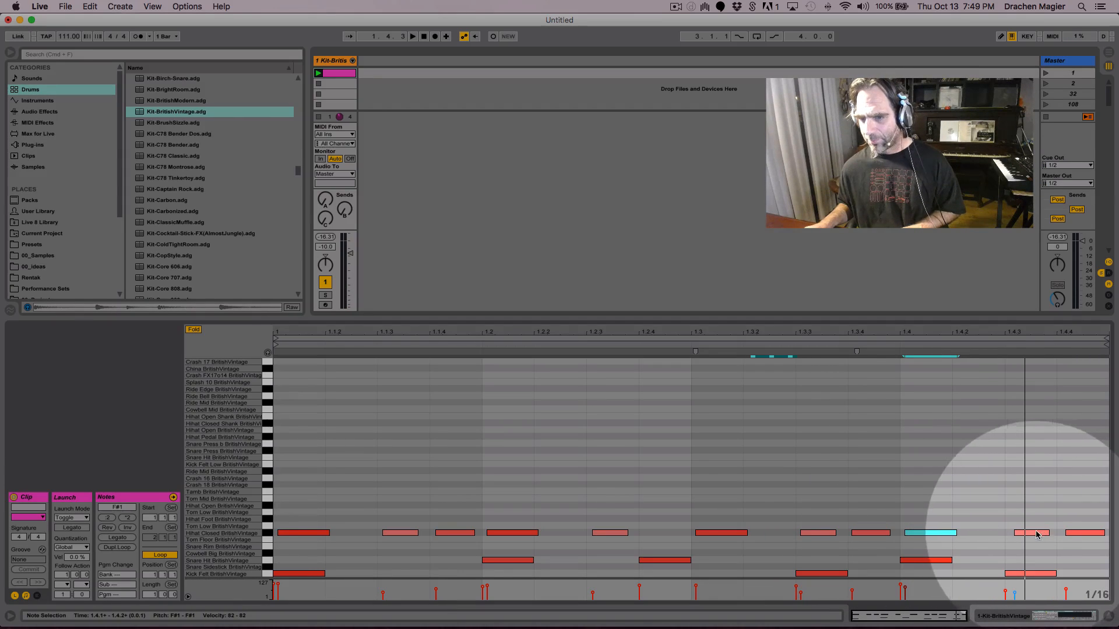
drag(1042, 535, 1029, 532)
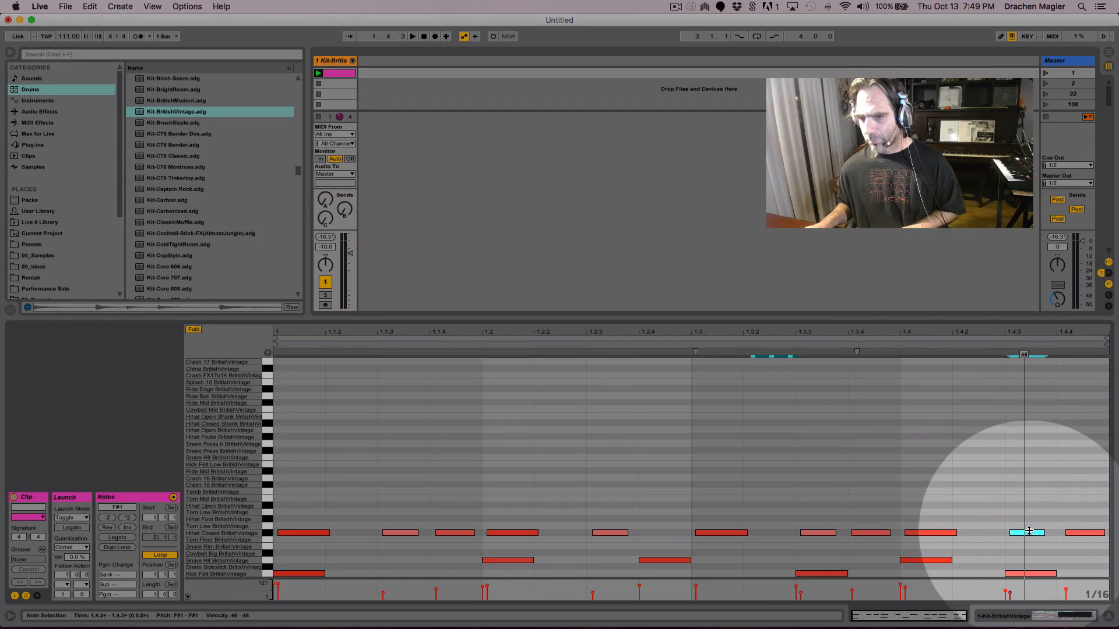
click(1090, 534)
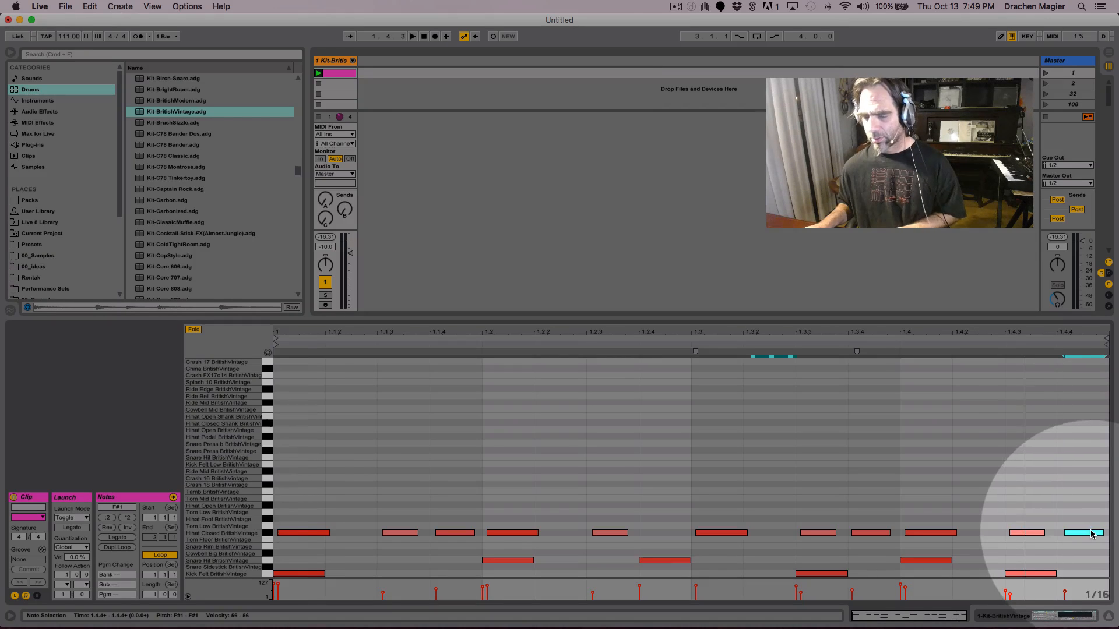
key(space)
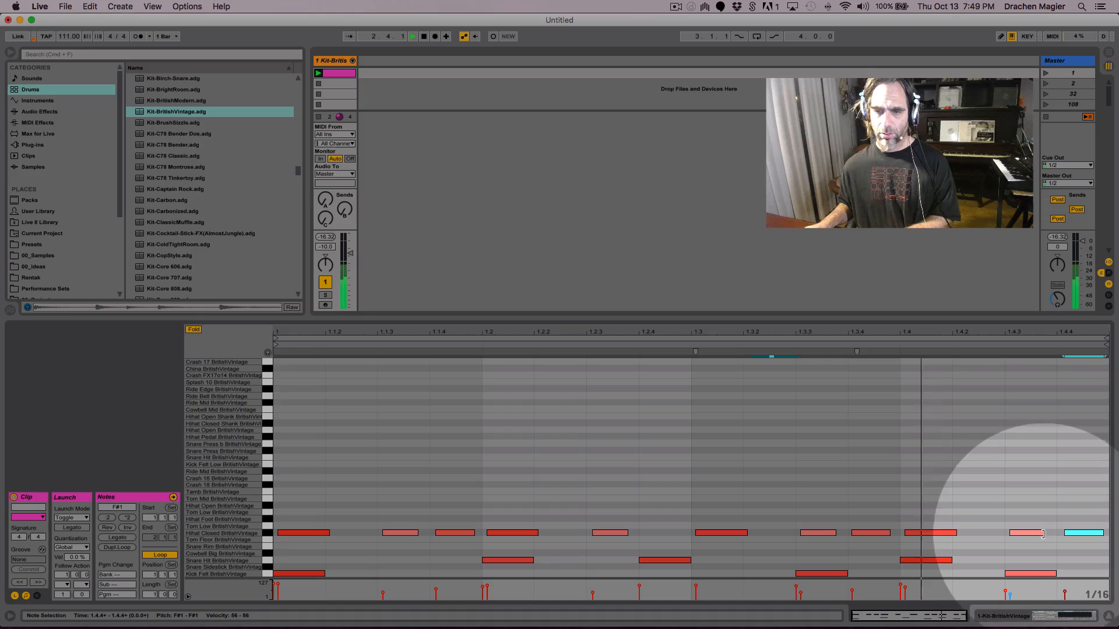
key(space)
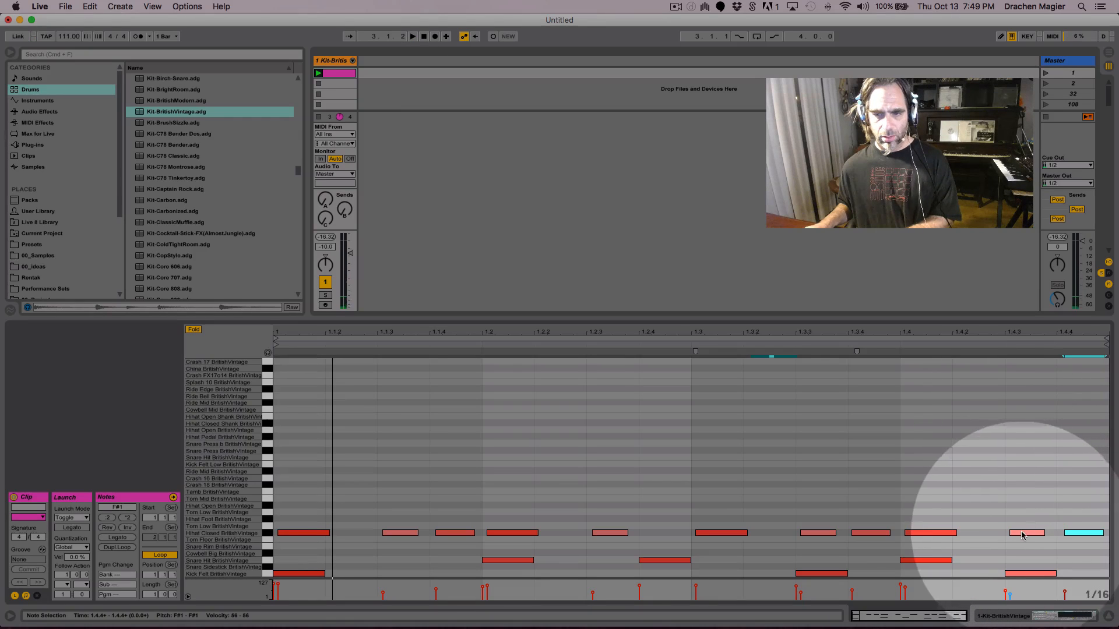
Select the last Hihat Closed note at 1.4.4 and move it up one row
click(1024, 532)
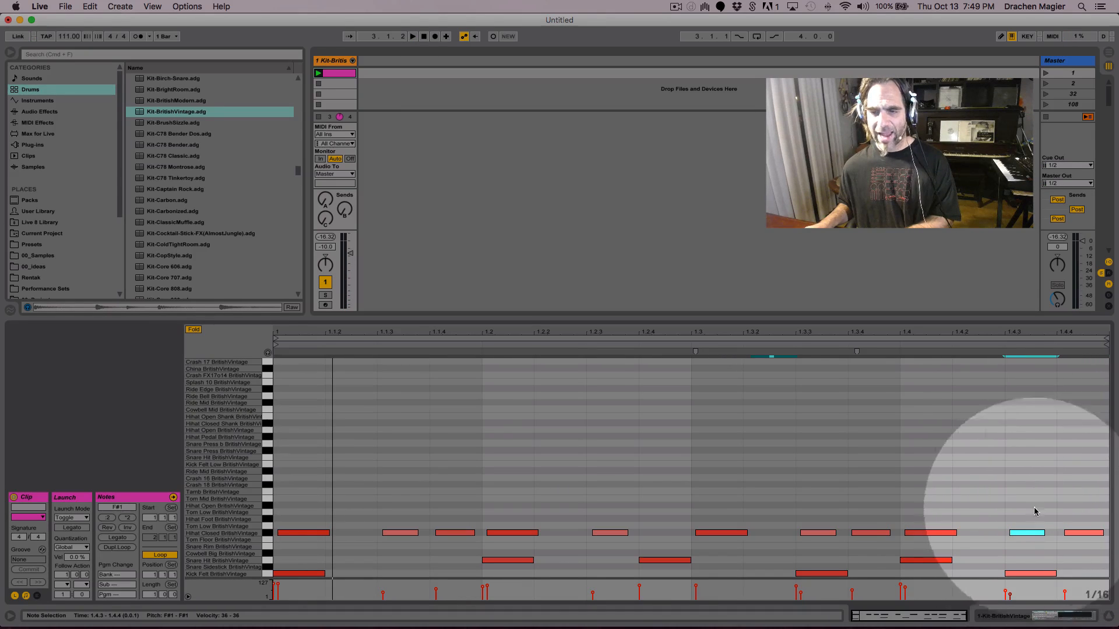
drag(1080, 501, 1092, 570)
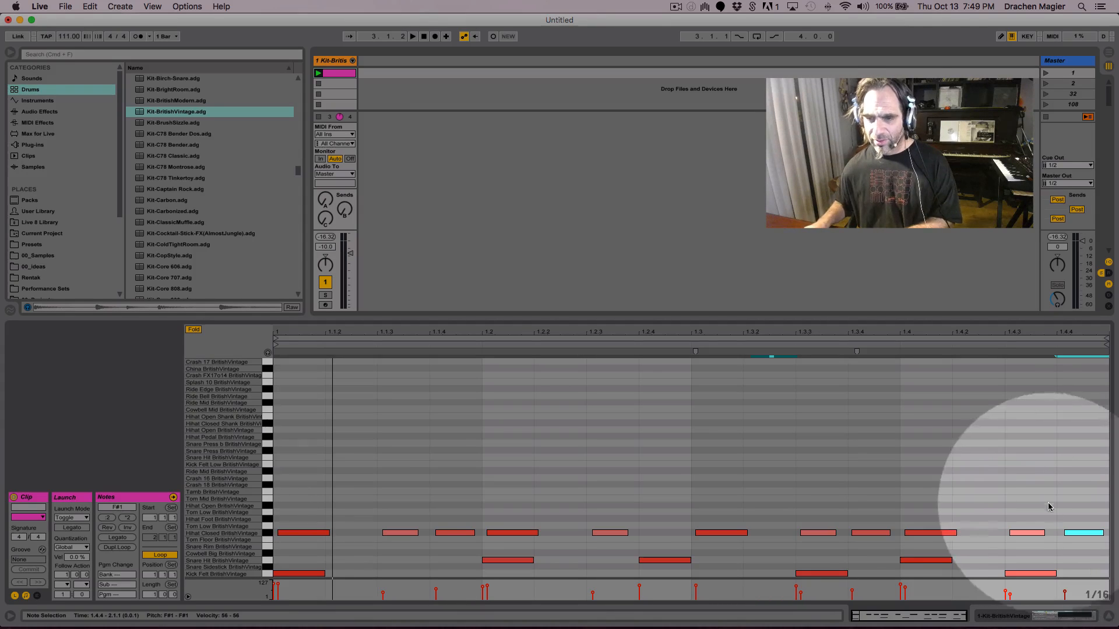
drag(1092, 500, 1084, 543)
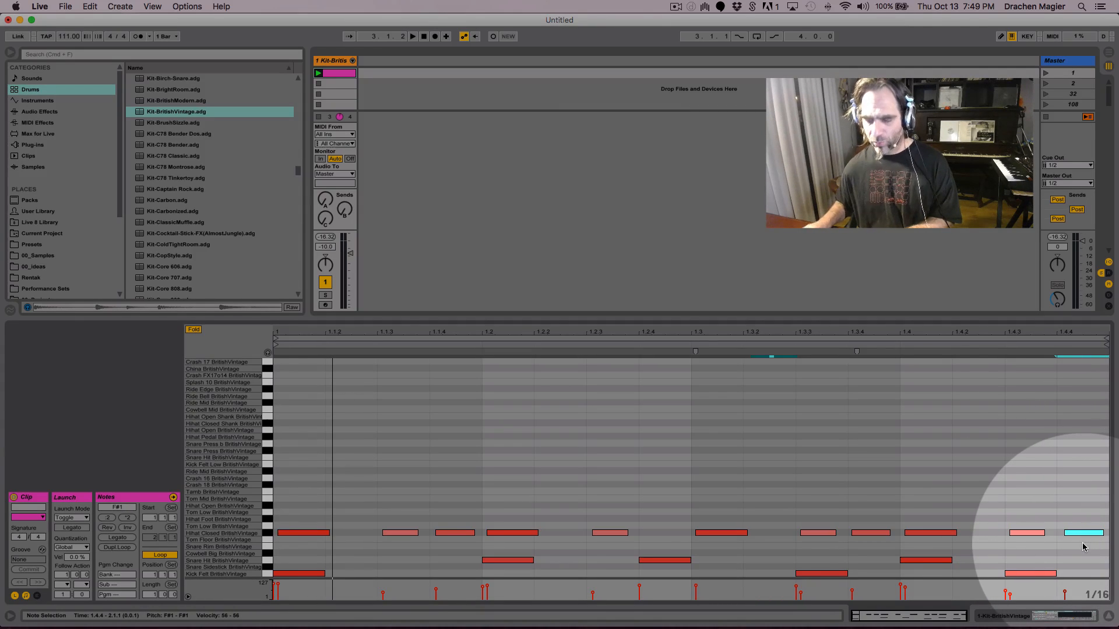
key(Up)
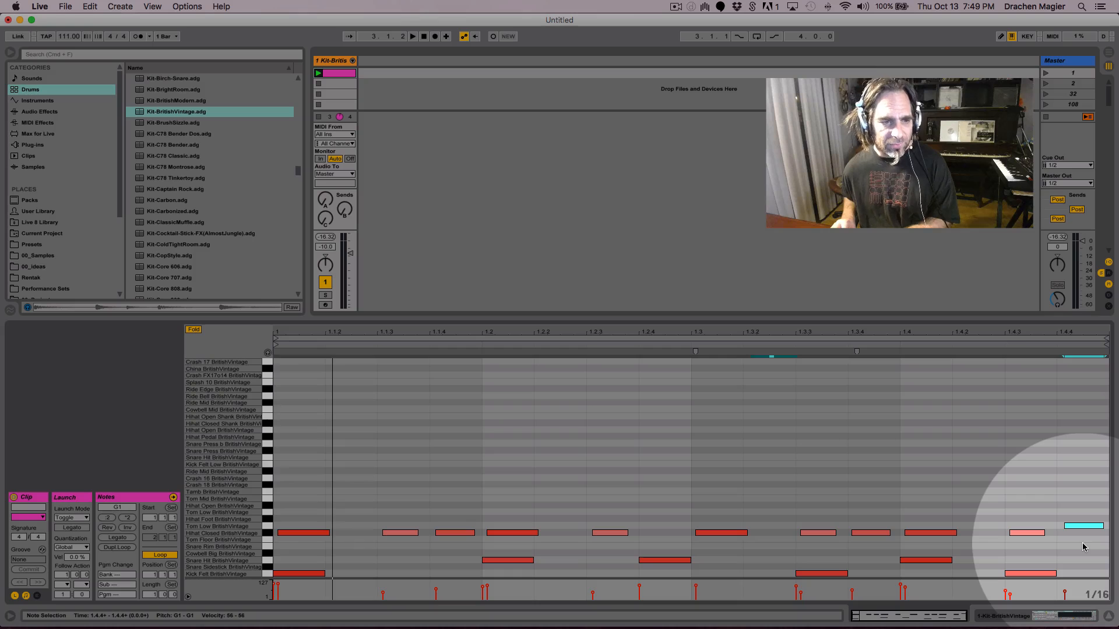
Audition the Hihat Open and Hihat Closed sounds and move the last note at 1.4.4 to the Hihat Open row
click(267, 511)
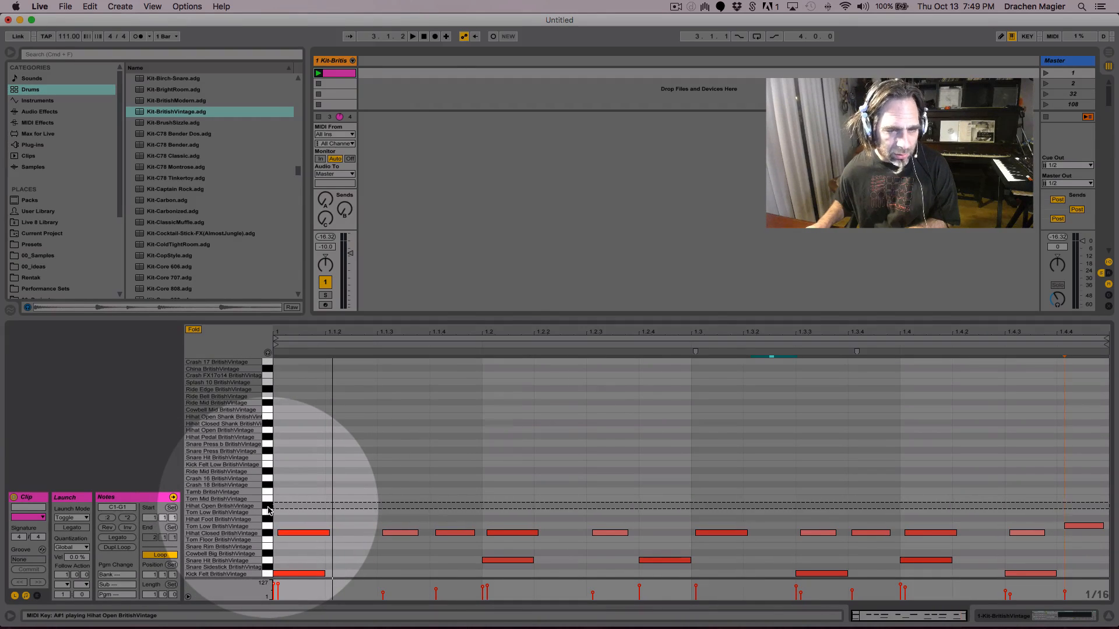
click(268, 511)
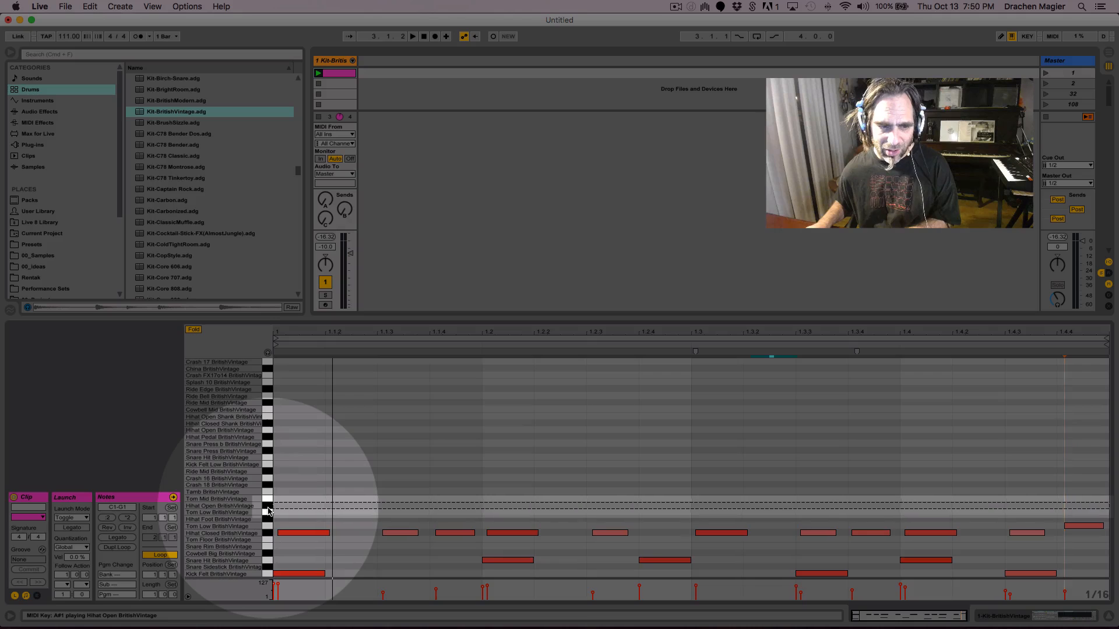
click(270, 506)
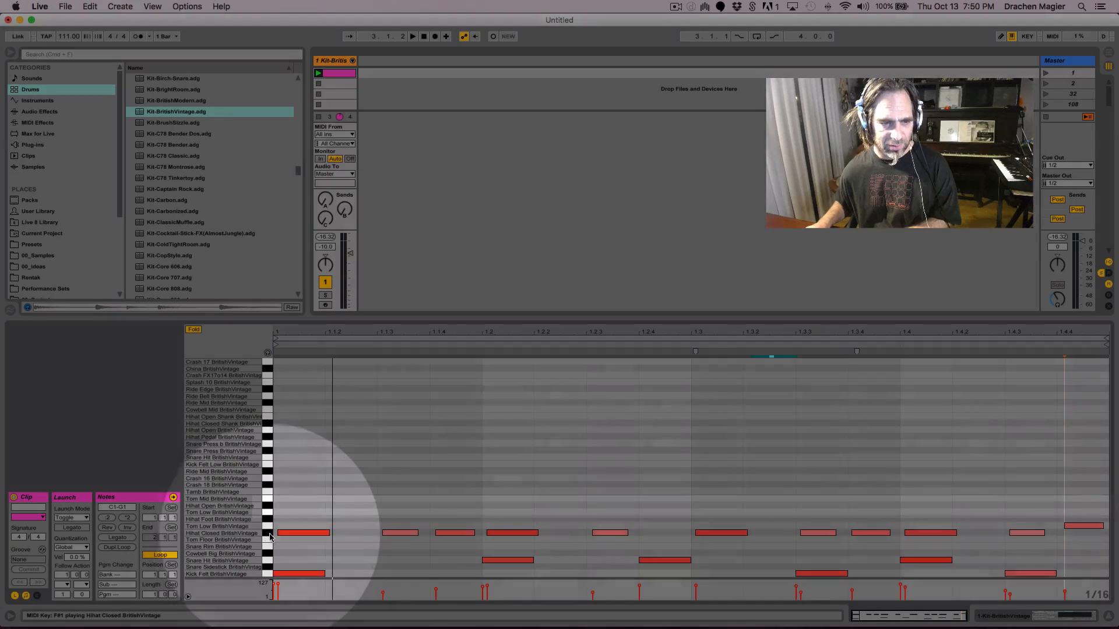
click(268, 533)
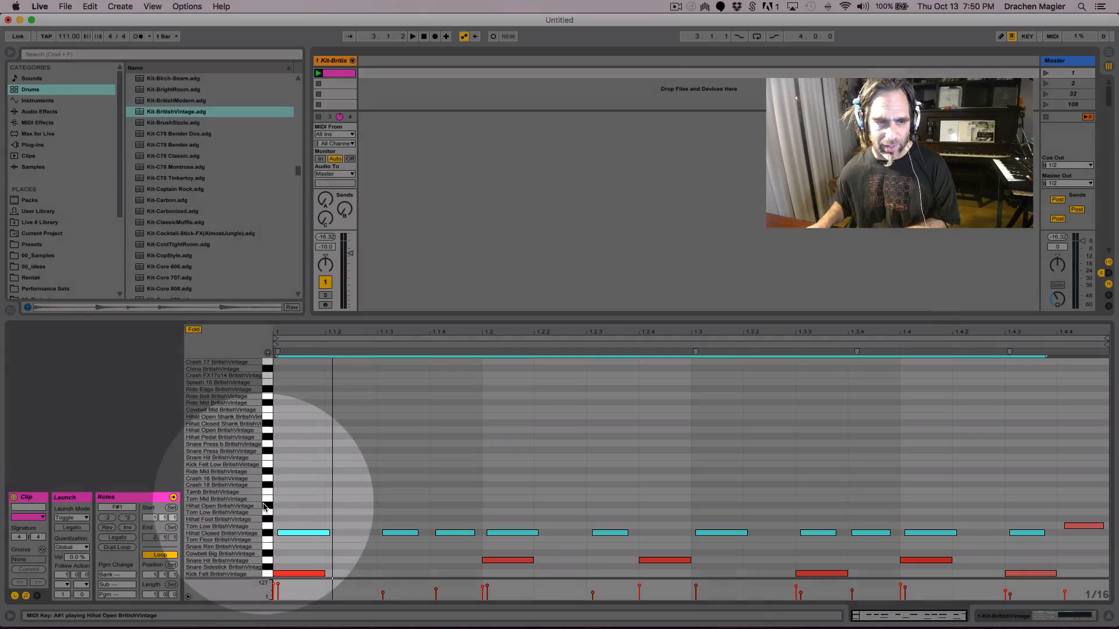
click(264, 505)
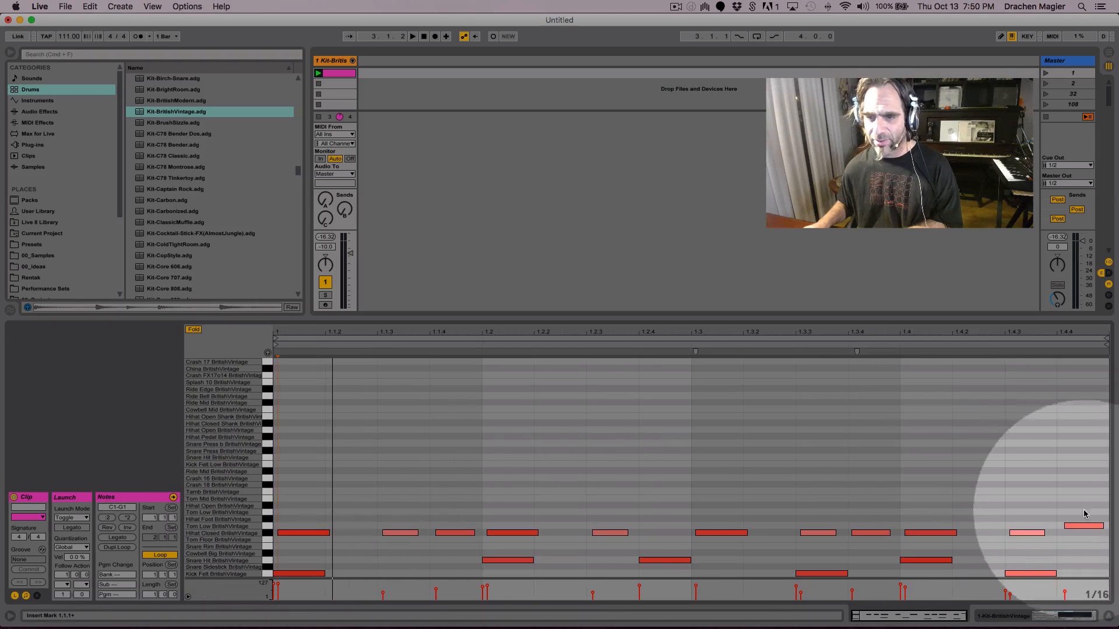
click(1084, 526)
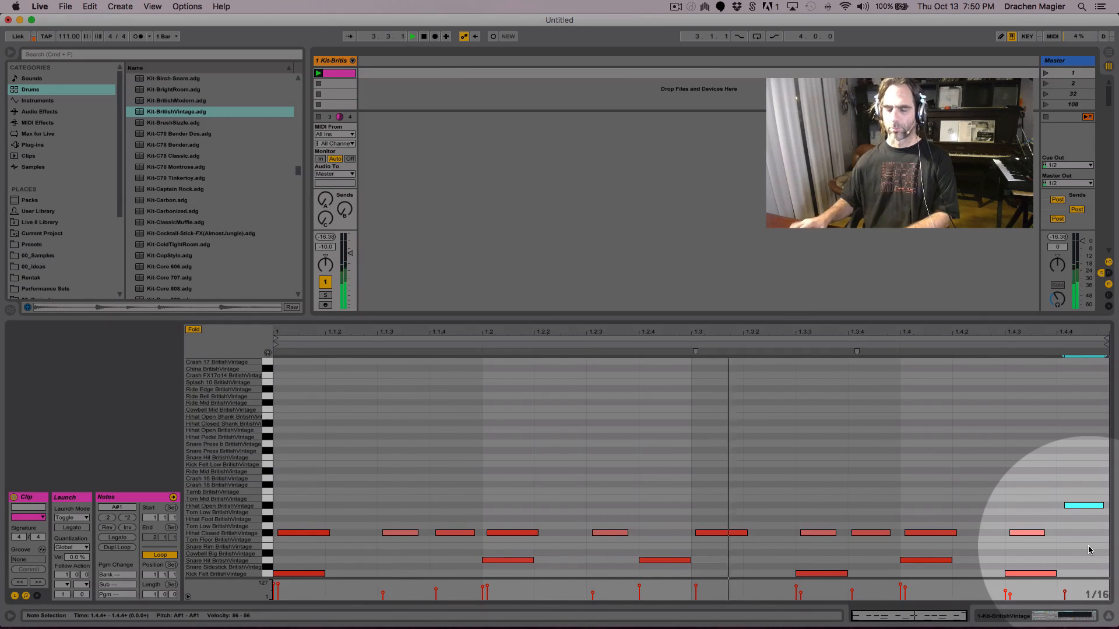
Nudge the Hihat Closed note at 1.4.3 slightly earlier and lower its velocity to 33
click(1033, 539)
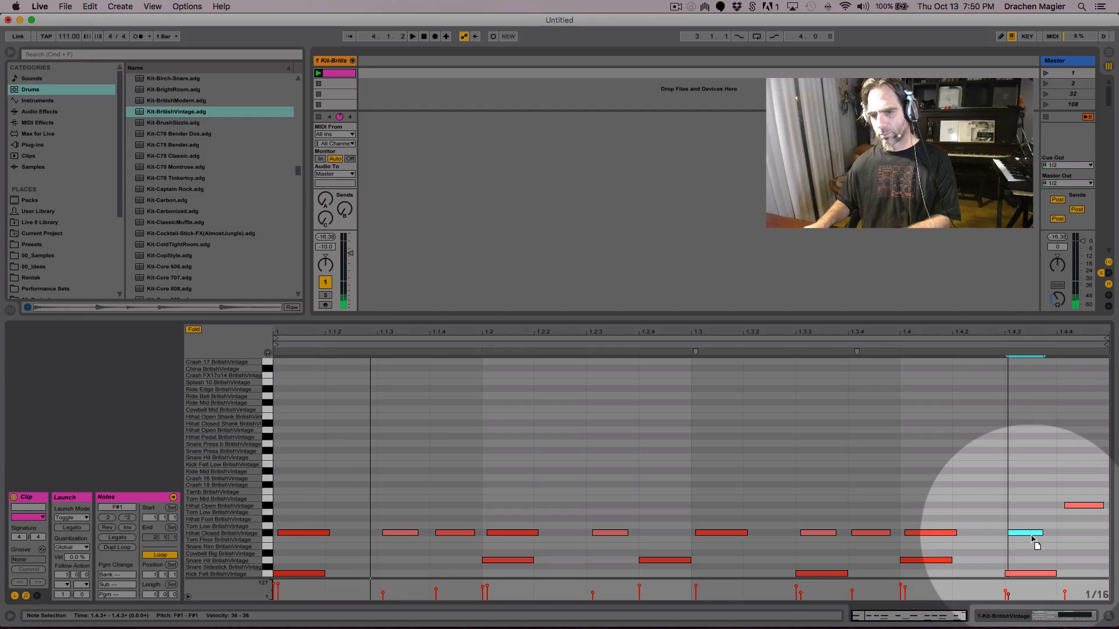
super+click(935, 534)
super+click(1024, 534)
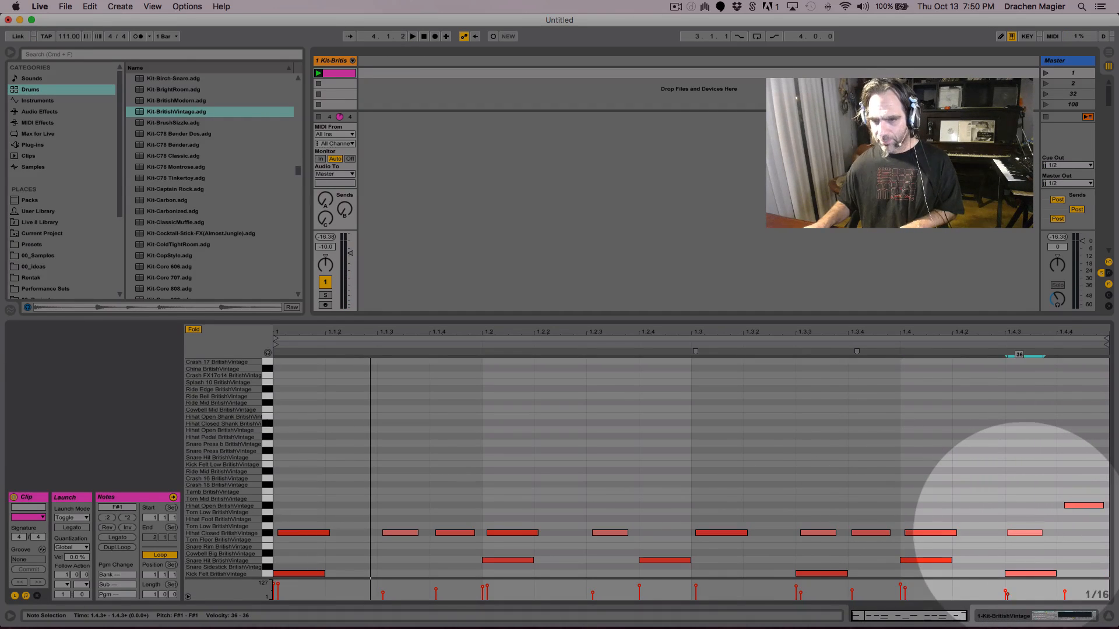
drag(1024, 534, 1025, 536)
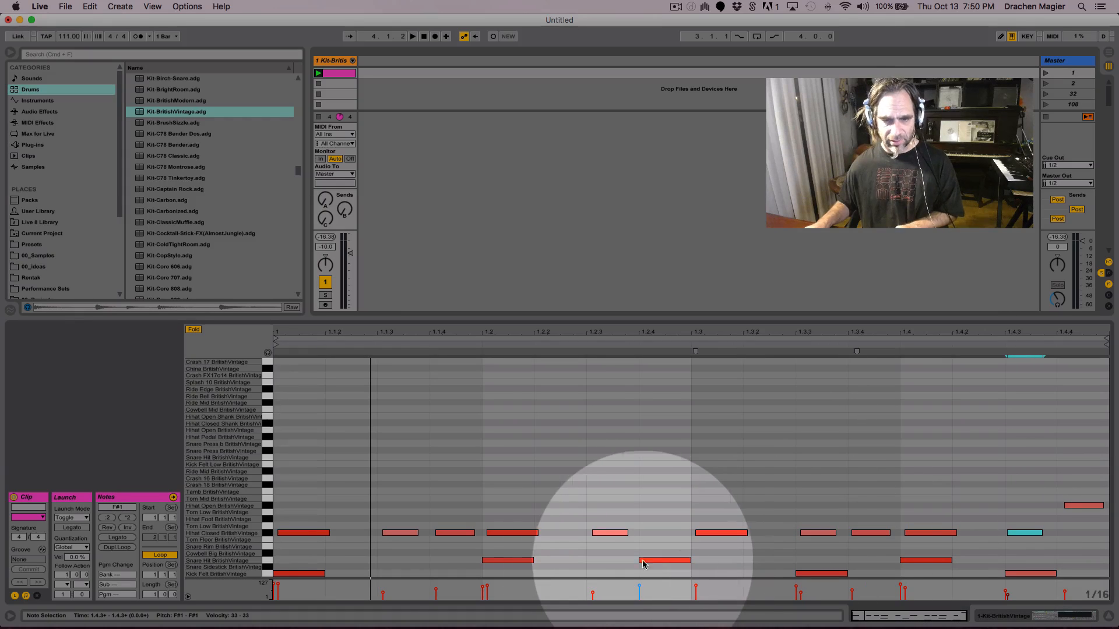
Nudge the Snare Hit and Hihat Closed notes at 1.2 slightly later as a pair, then audition the pattern
click(512, 533)
shift+click(505, 560)
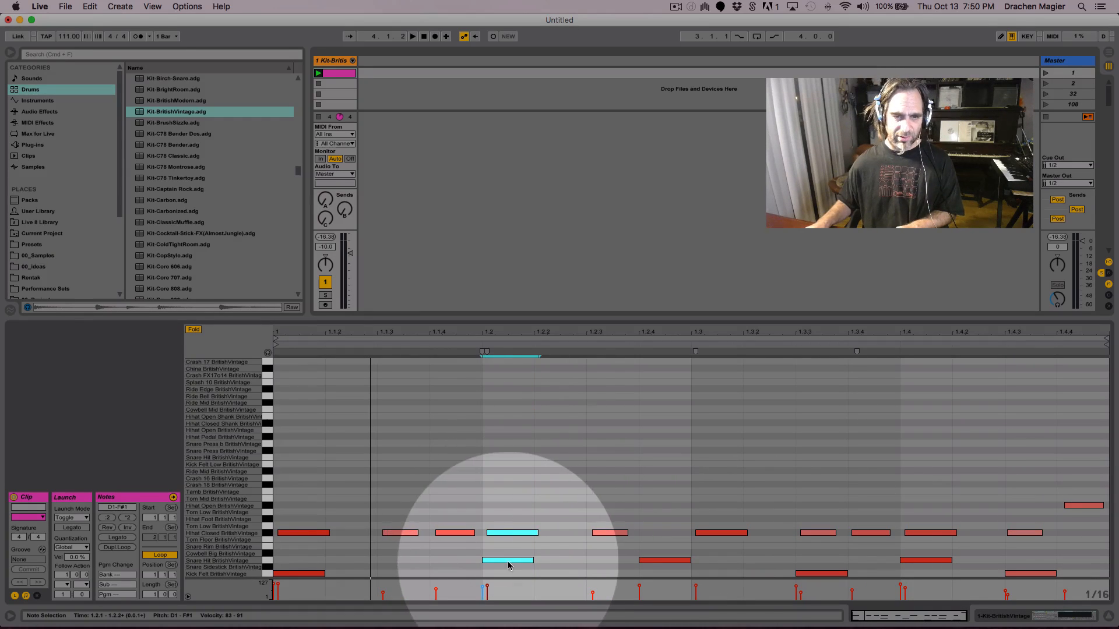
click(505, 561)
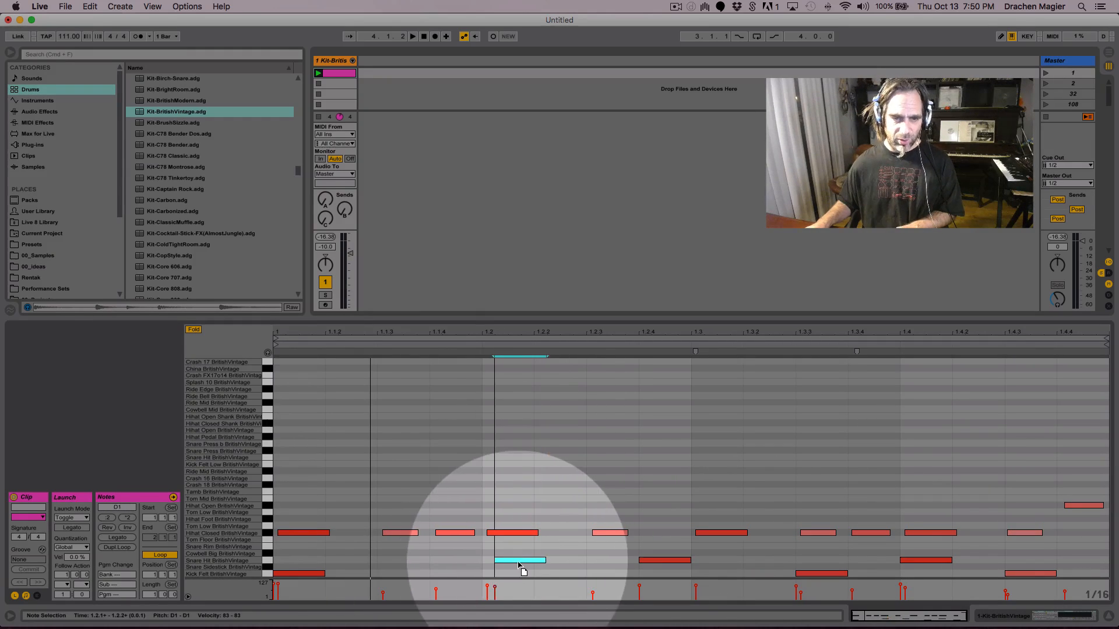
drag(507, 561, 508, 563)
drag(509, 494, 502, 562)
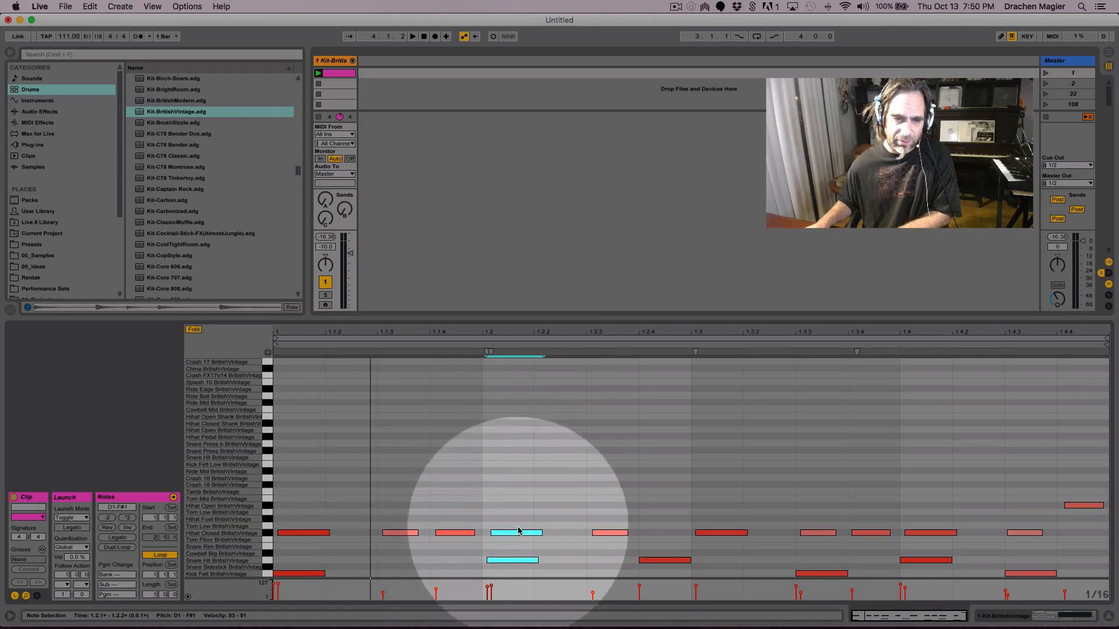
key(space)
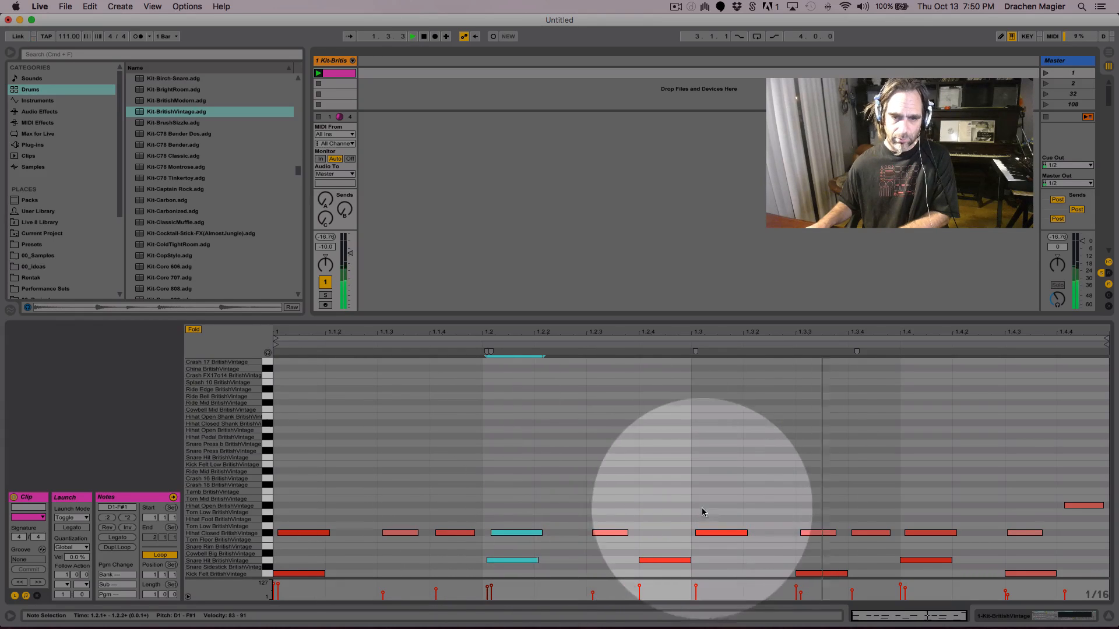
Nudge the Snare Hit at 1.2.4, the kick and hat at 1.3.3, and the snare and hat at 1.4 slightly later
drag(645, 568, 662, 567)
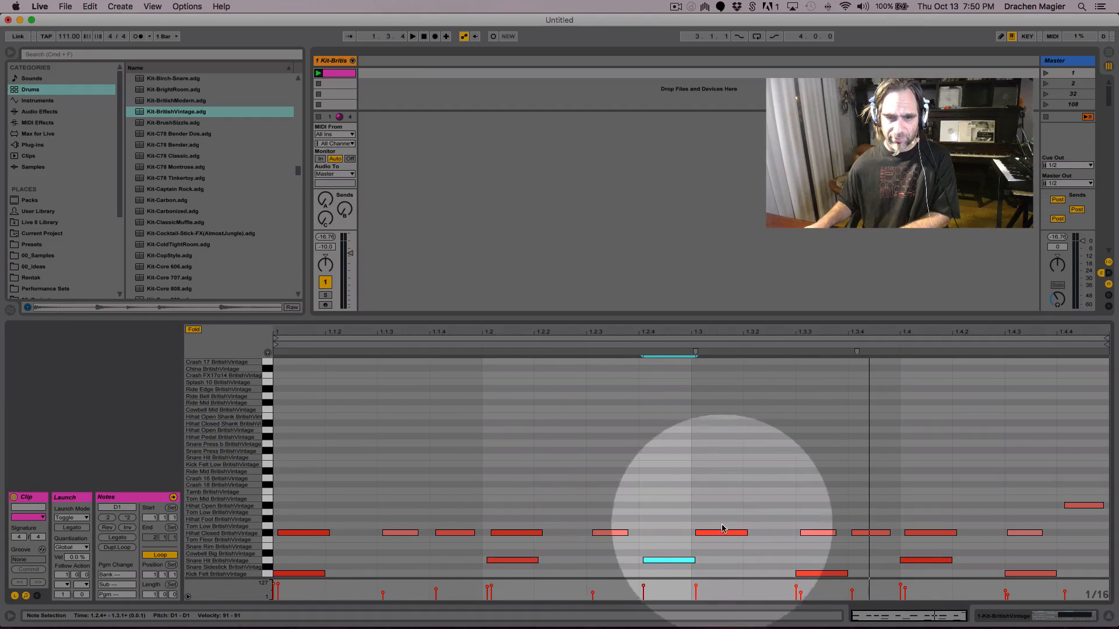
drag(823, 511, 817, 580)
drag(926, 469, 920, 564)
key(space)
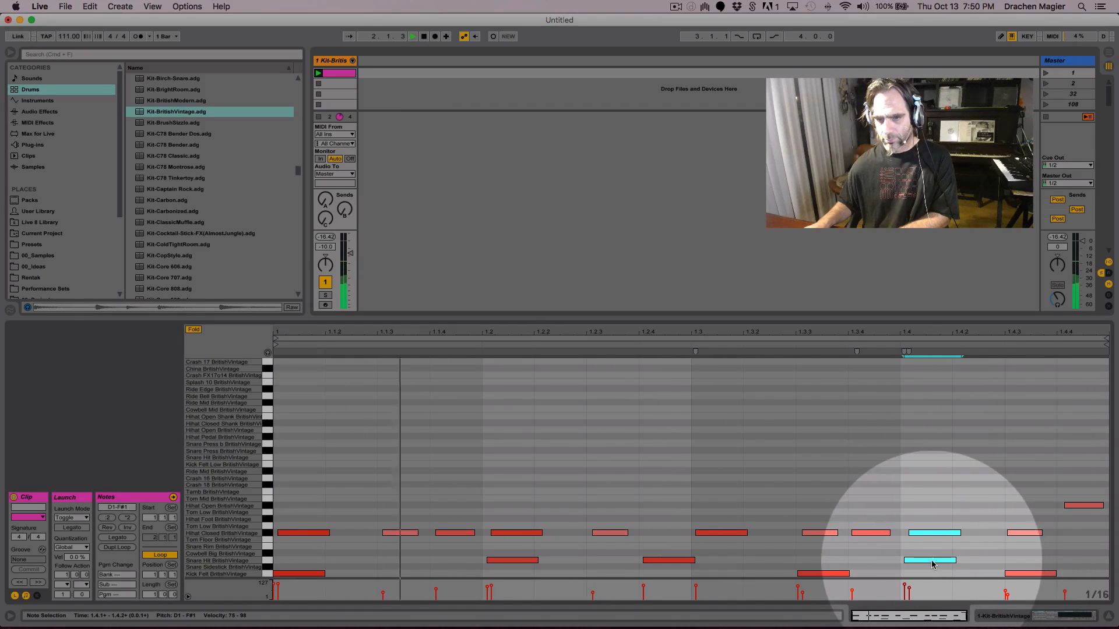
Shift the snare and hat at 1.4 back slightly, nudge the kick and hat at 1.4.3 slightly later, and audition the loop
drag(933, 564, 932, 564)
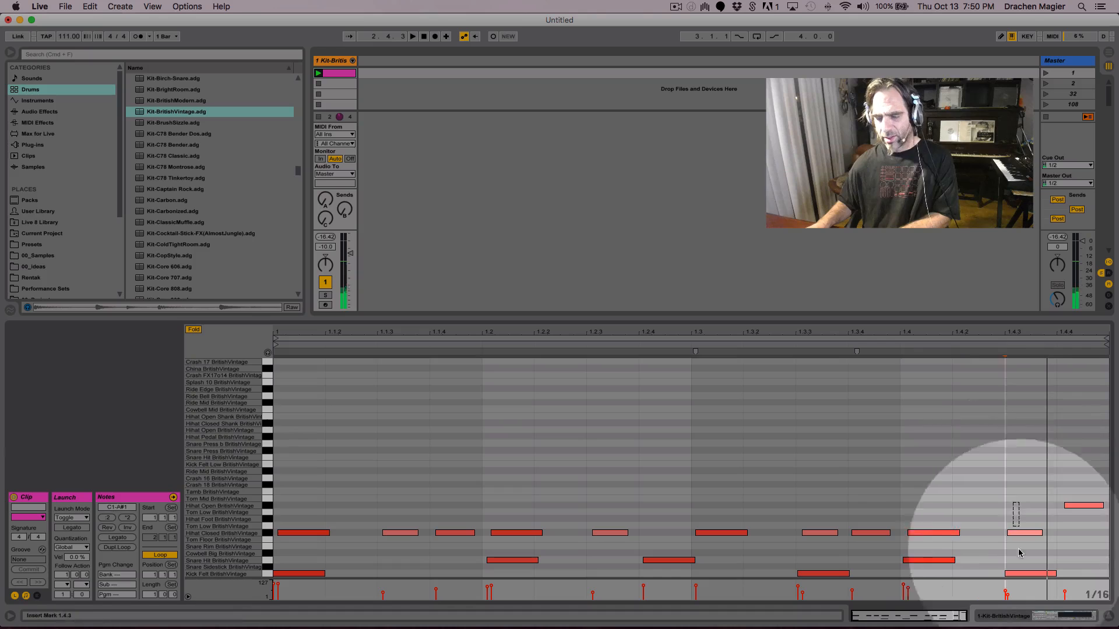
drag(1001, 518, 1036, 578)
click(928, 560)
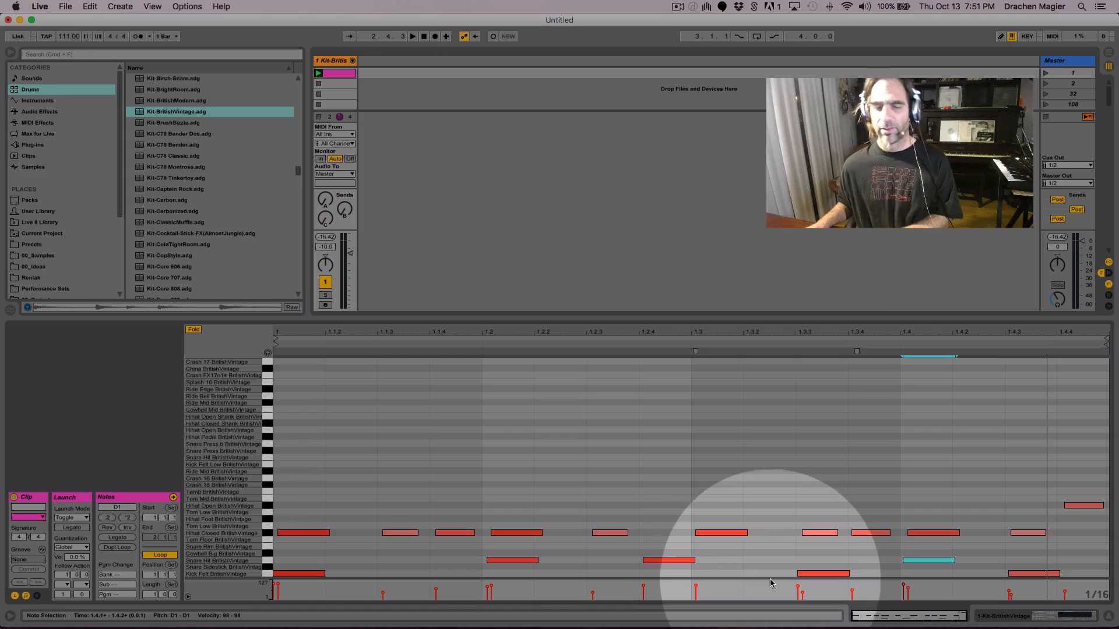
key(space)
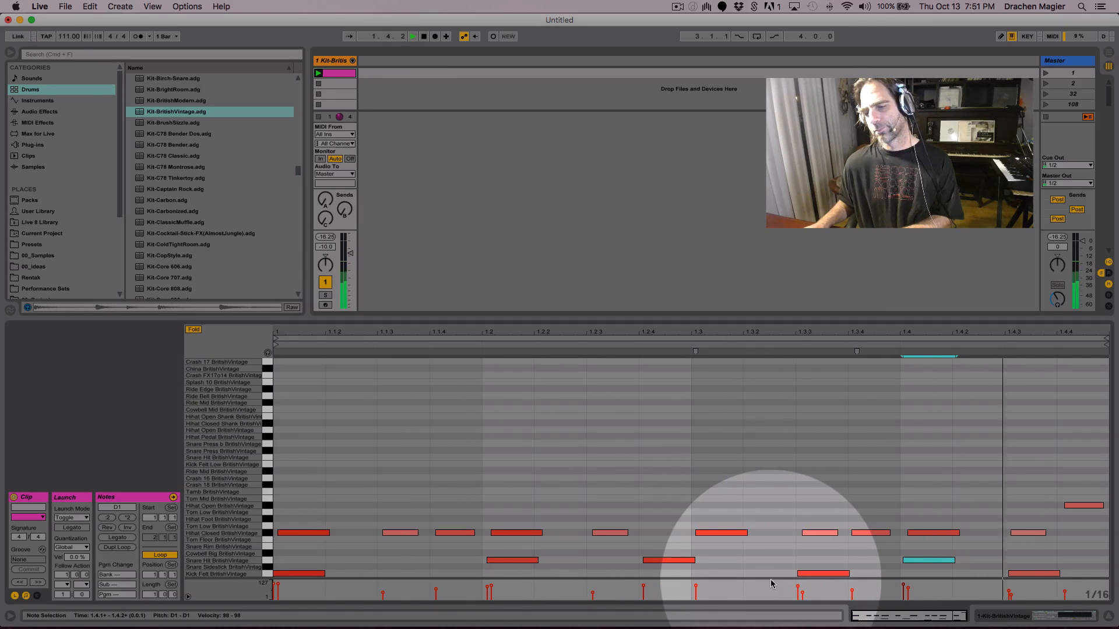
key(space)
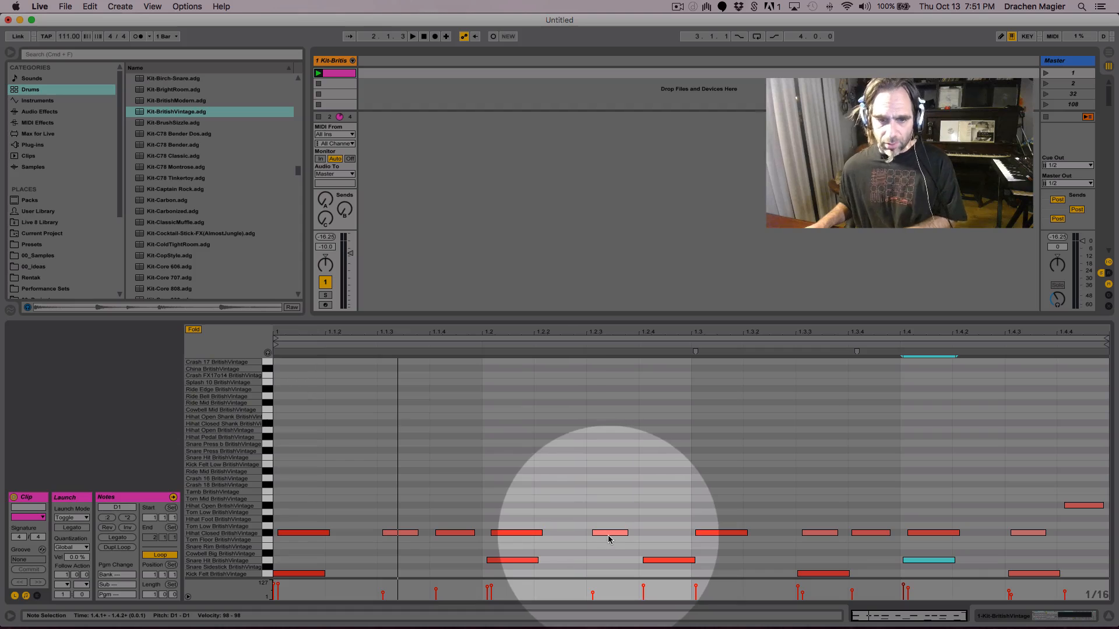
Nudge the Hihat Closed note at 1.2.3 slightly earlier and set its velocity to 38
click(607, 541)
click(611, 533)
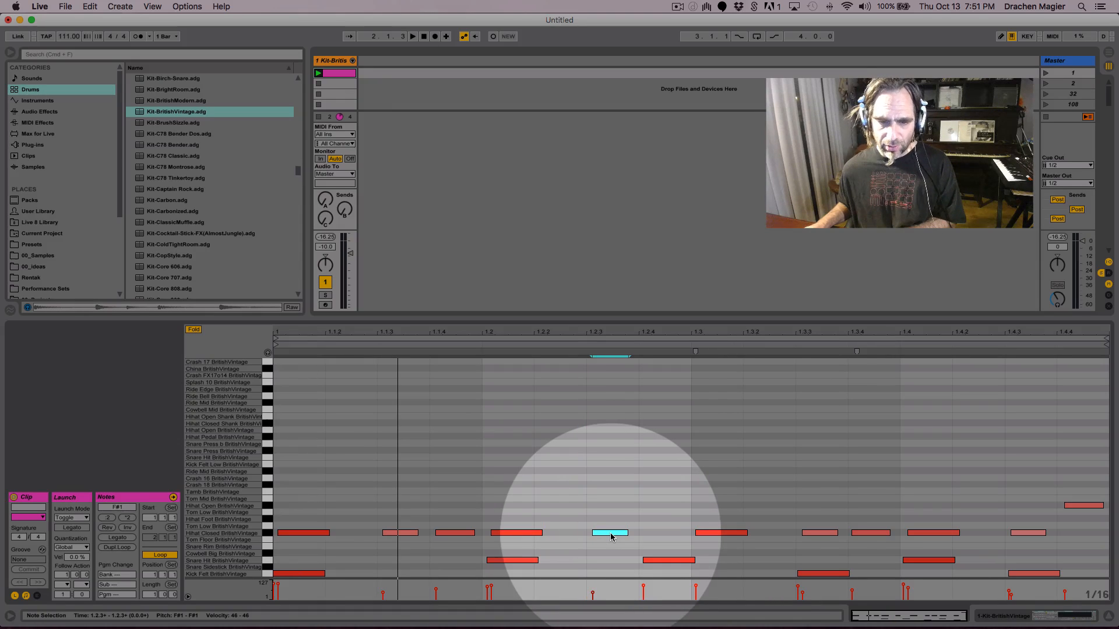
mouse_move(610, 536)
mouse_down()
mouse_move(627, 540)
mouse_move(574, 533)
mouse_move(625, 542)
mouse_move(662, 512)
mouse_move(801, 510)
mouse_move(647, 506)
mouse_move(851, 505)
mouse_move(779, 507)
mouse_move(614, 547)
mouse_move(670, 548)
mouse_move(606, 536)
mouse_move(648, 539)
mouse_move(615, 540)
mouse_up()
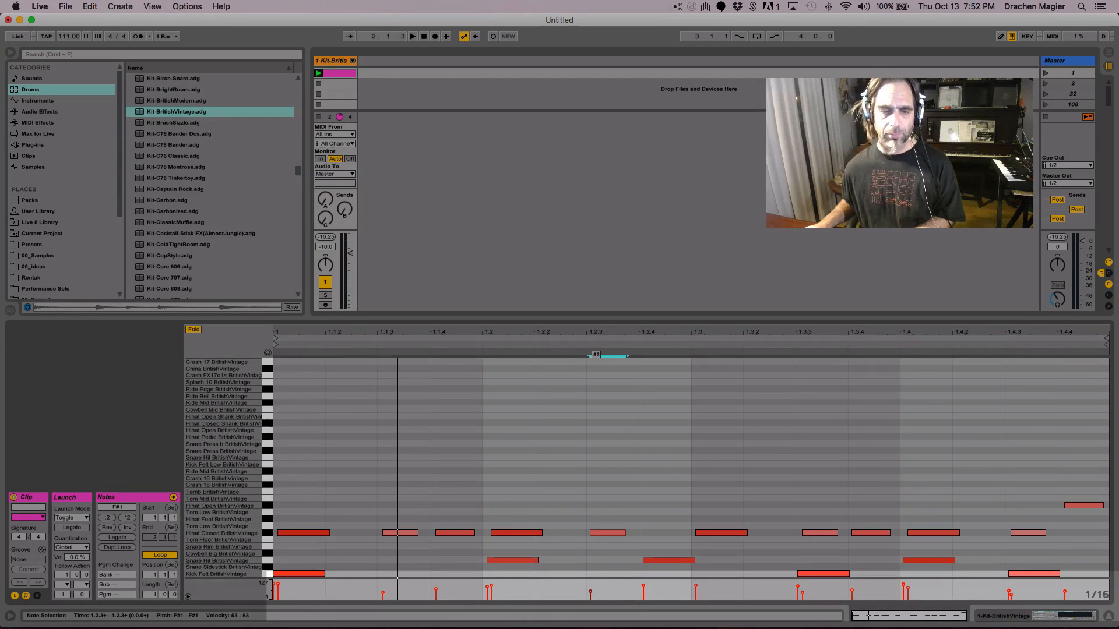
drag(590, 591, 590, 594)
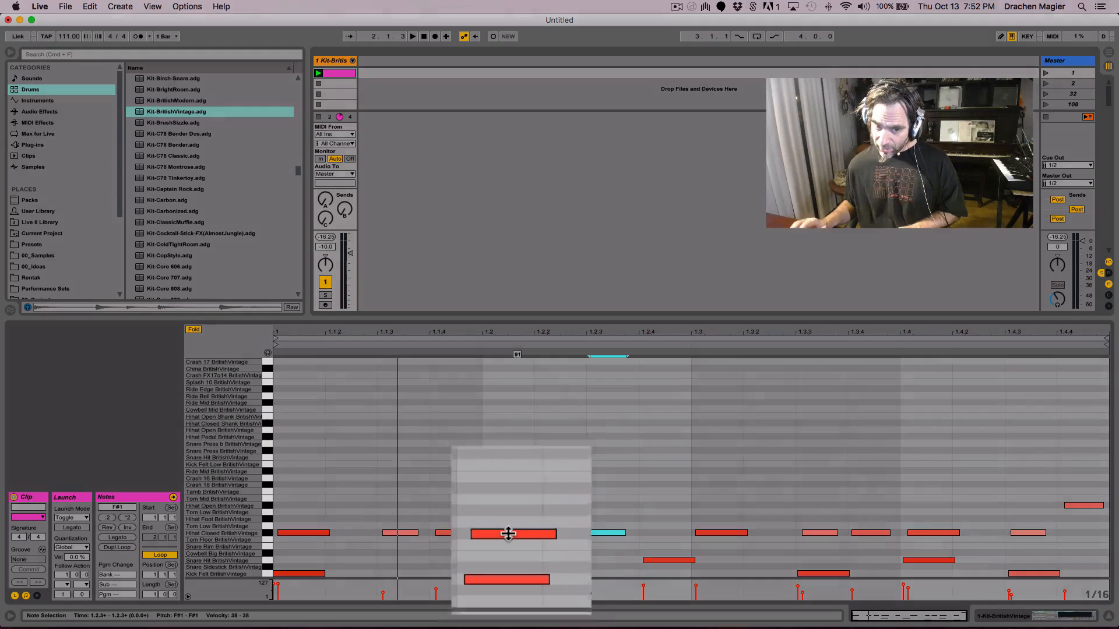
Set the velocity of the Hihat Closed note at 1.2 to 97 and check the velocities of the hats at 1.2.3 and 1.3
key(super)
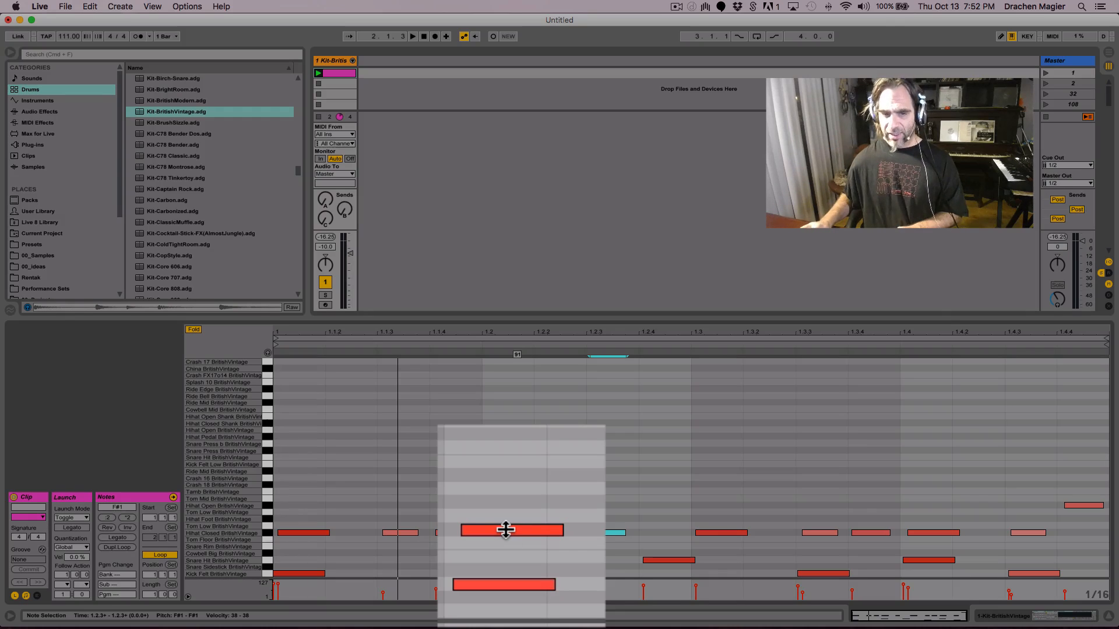
click(505, 530)
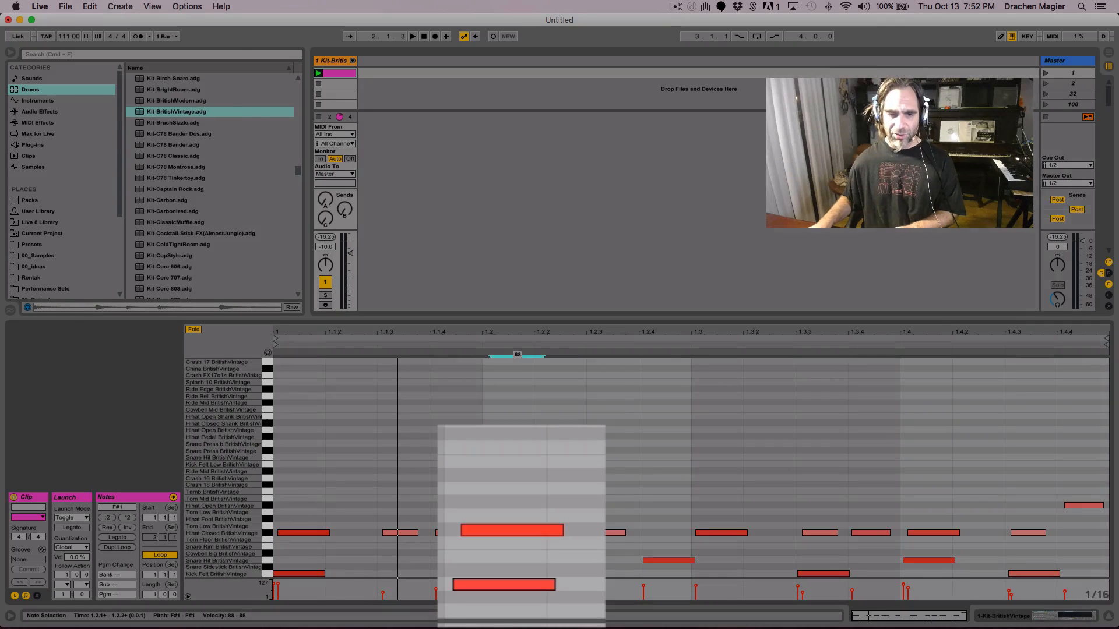
mouse_move(505, 532)
mouse_down()
mouse_move(505, 545)
mouse_move(505, 534)
mouse_up()
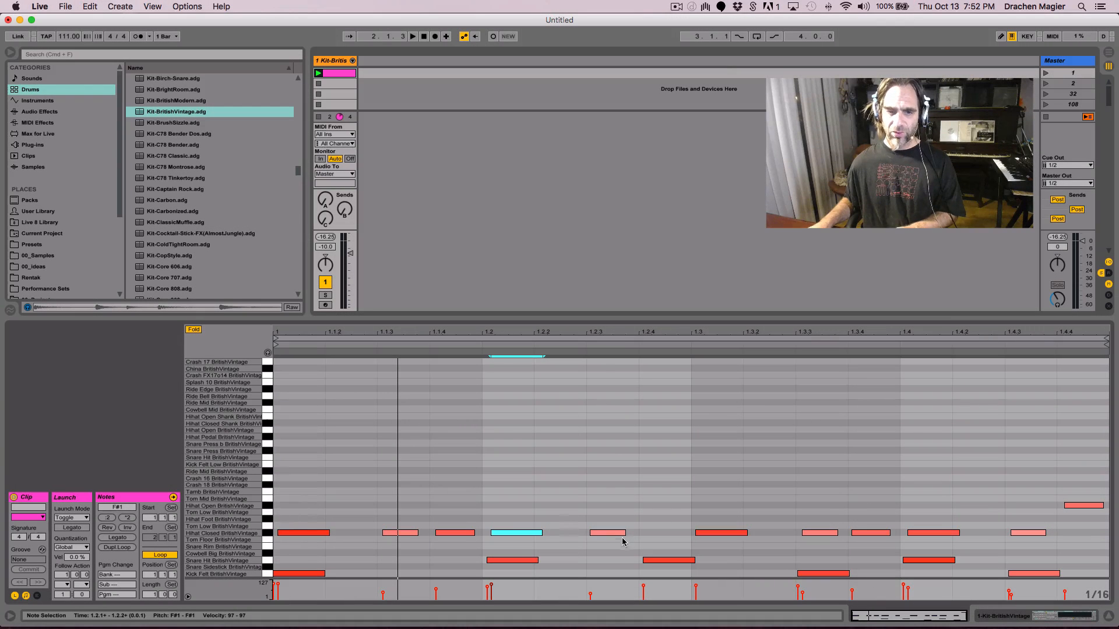
click(621, 535)
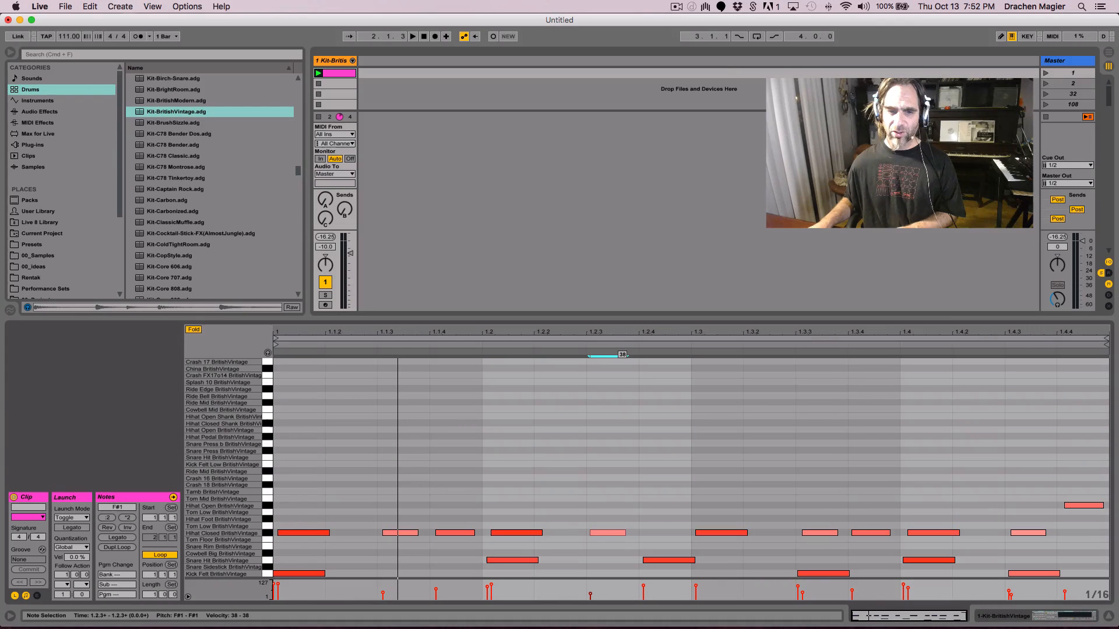
click(675, 560)
click(722, 534)
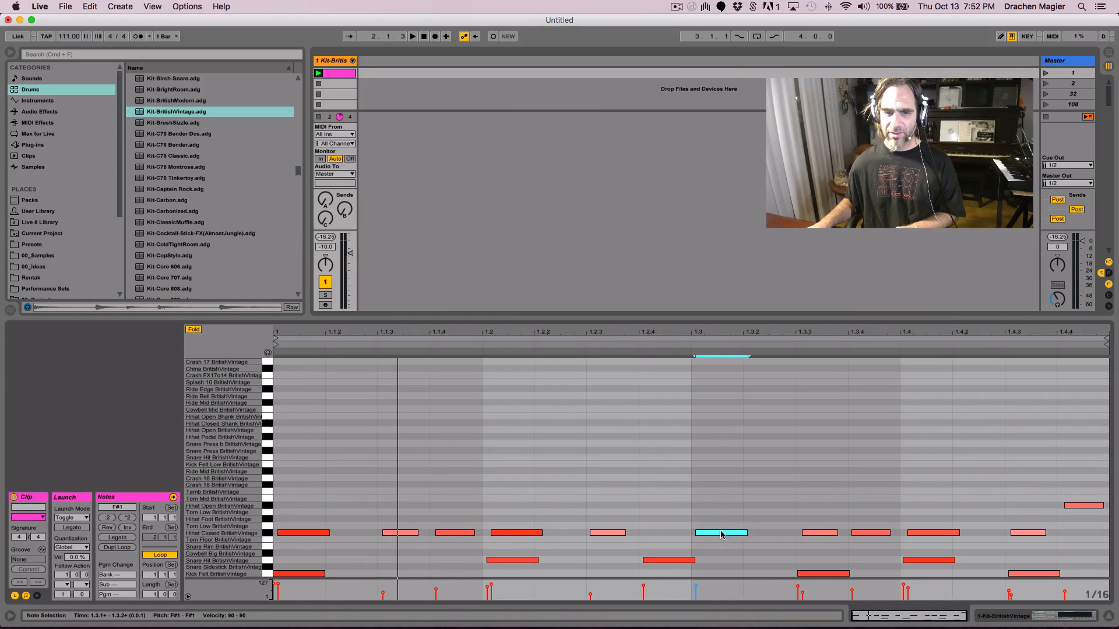
Play the loop and raise the velocity of the closing Hihat Open note at 1.4.4 to 72
key(space)
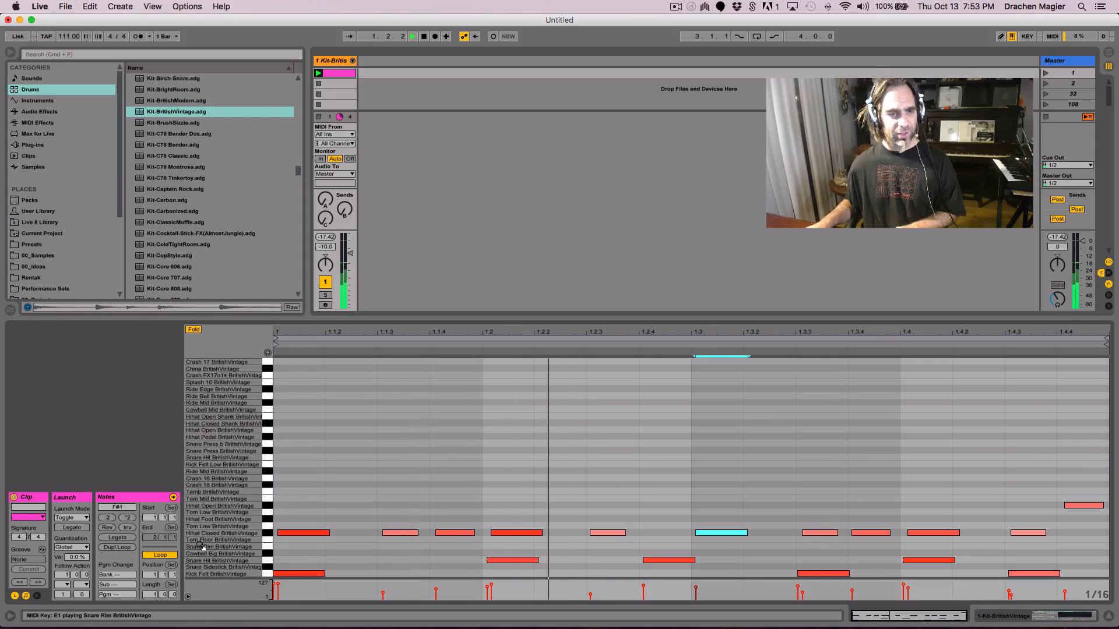
click(318, 532)
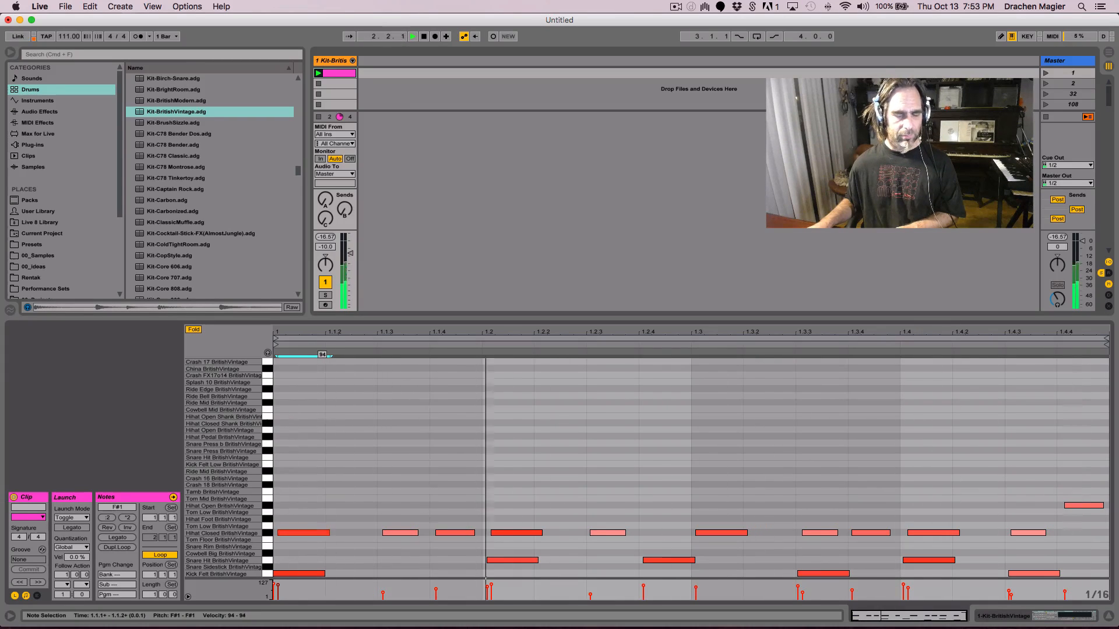
click(1083, 505)
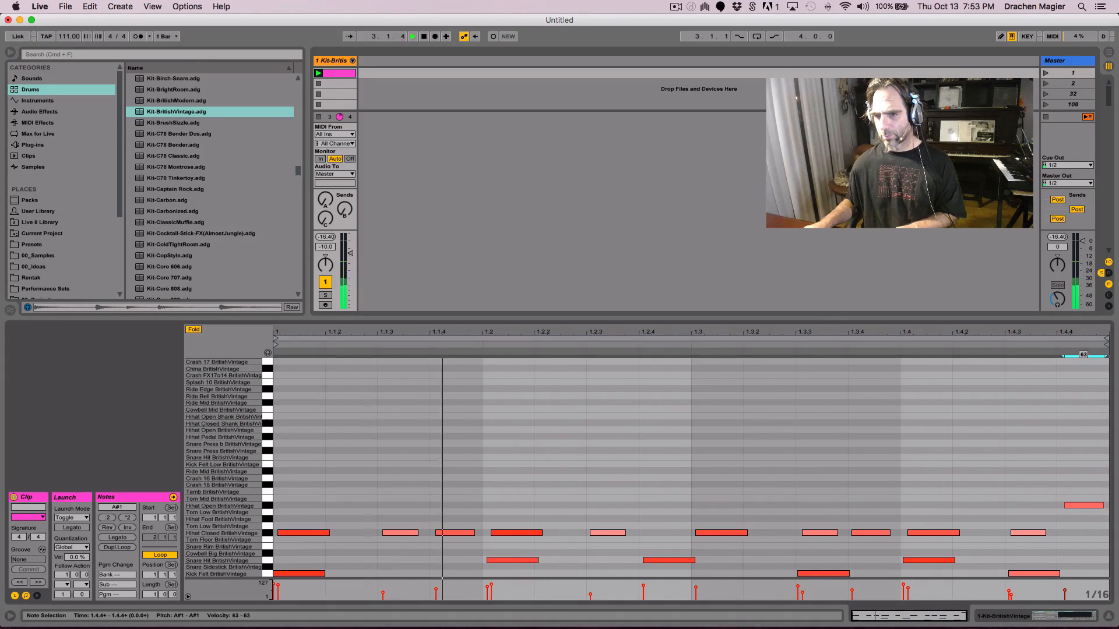
drag(1083, 506, 1082, 500)
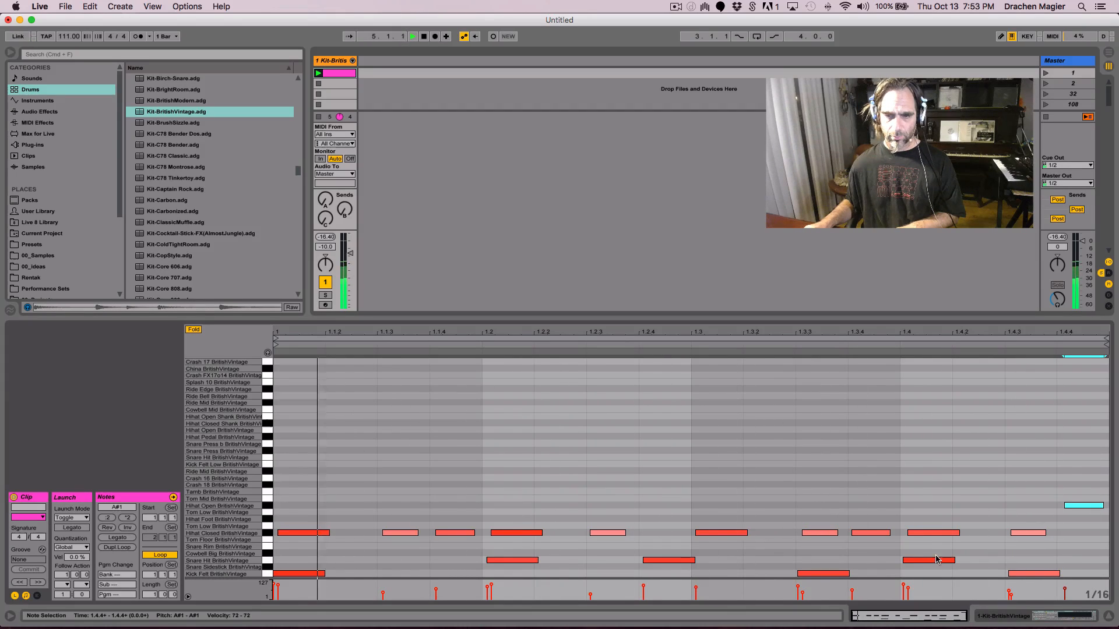
Add a Kick Felt note on beat 1.3 and audition the pattern with it
double_click(716, 574)
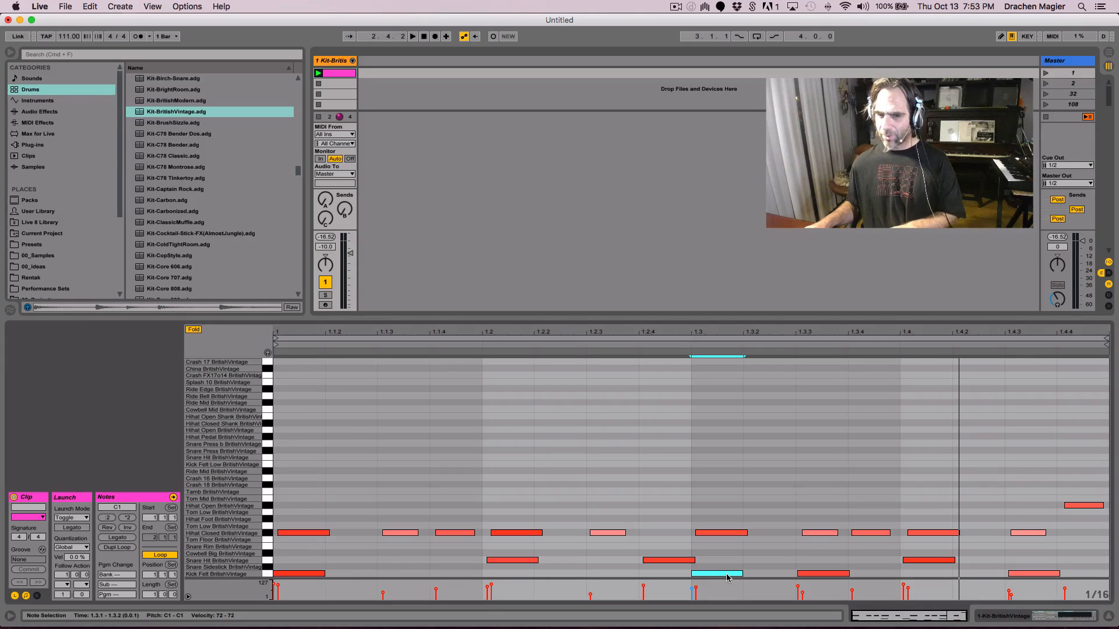
key(space)
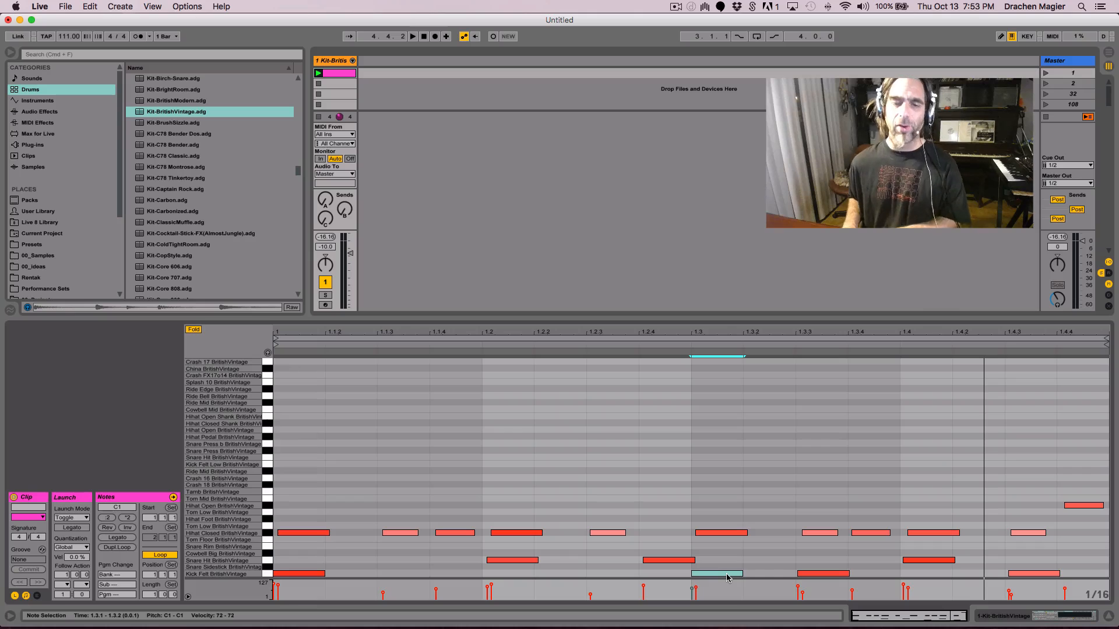
key(space)
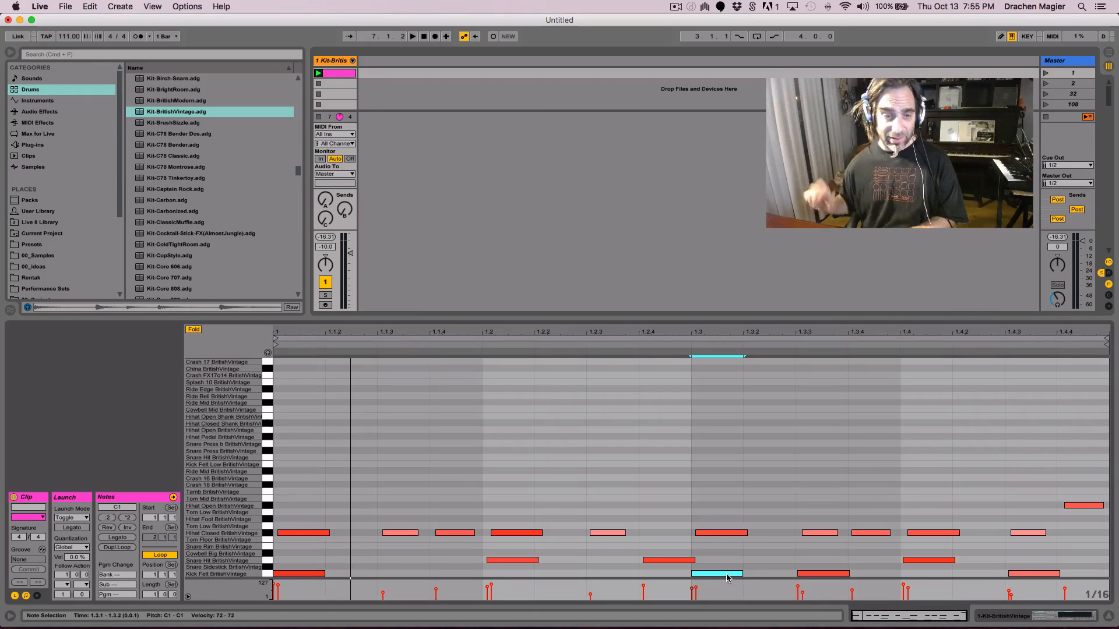
key(space)
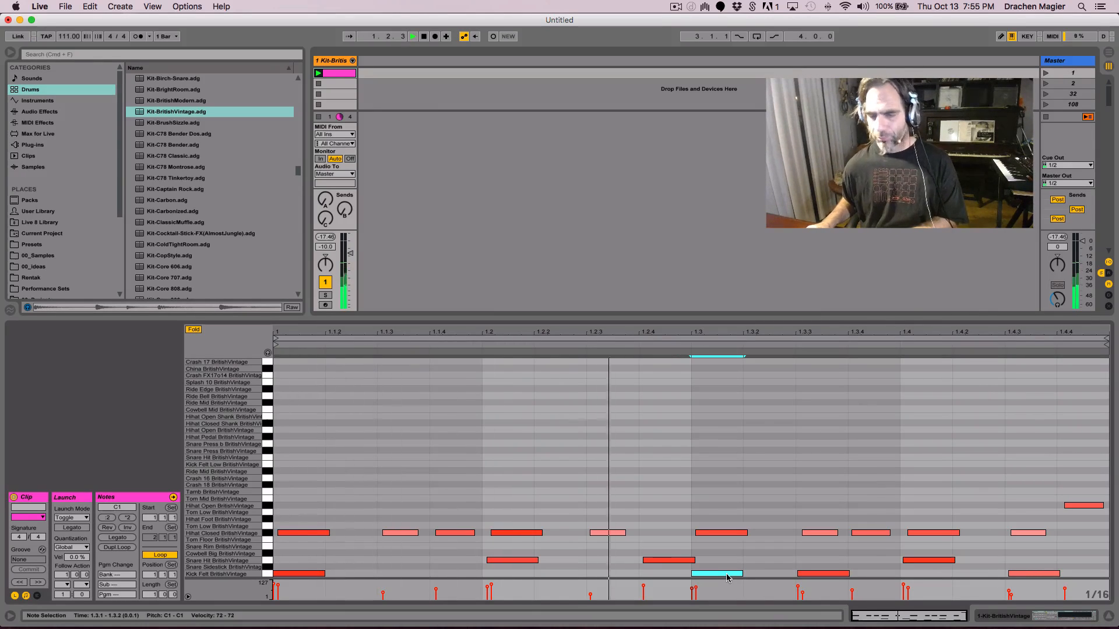
key(space)
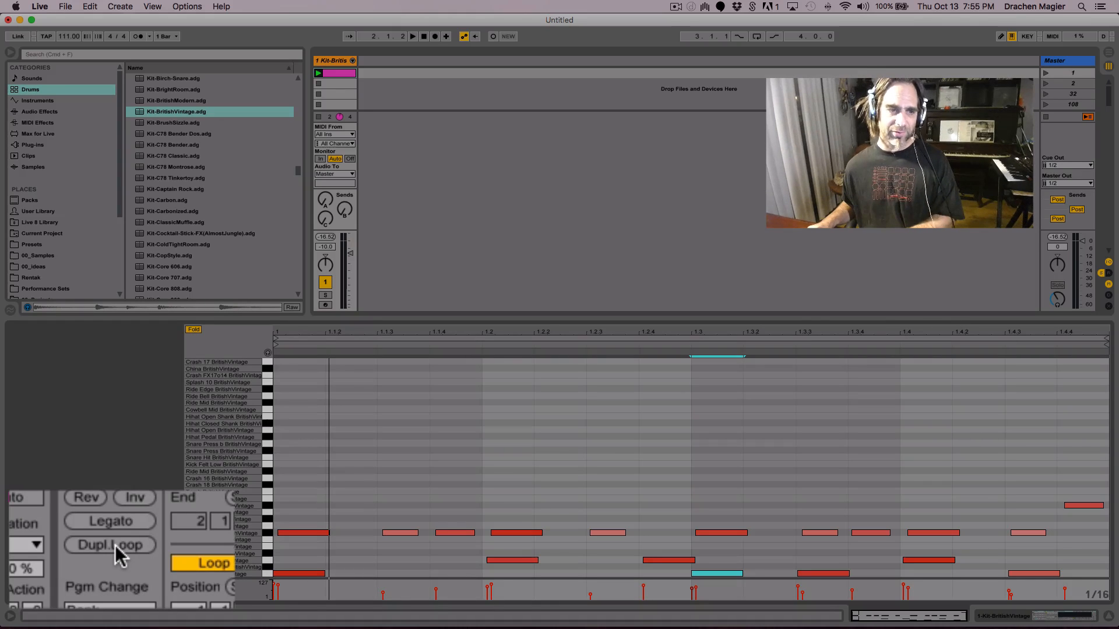
Duplicate the one-bar loop into a two-bar clip and audition it
click(105, 544)
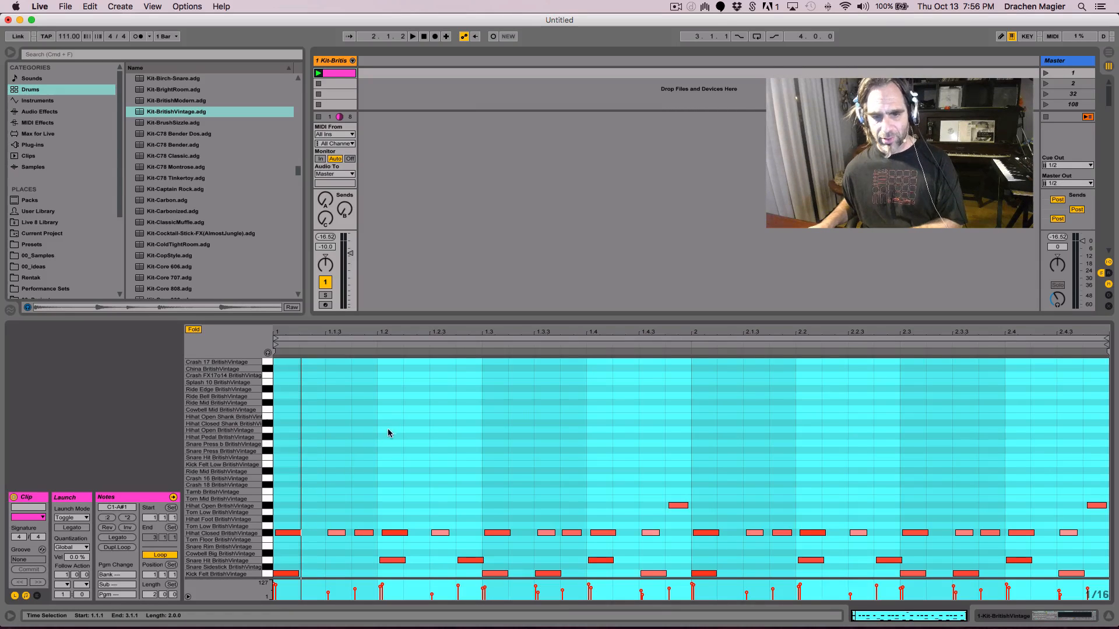
key(space)
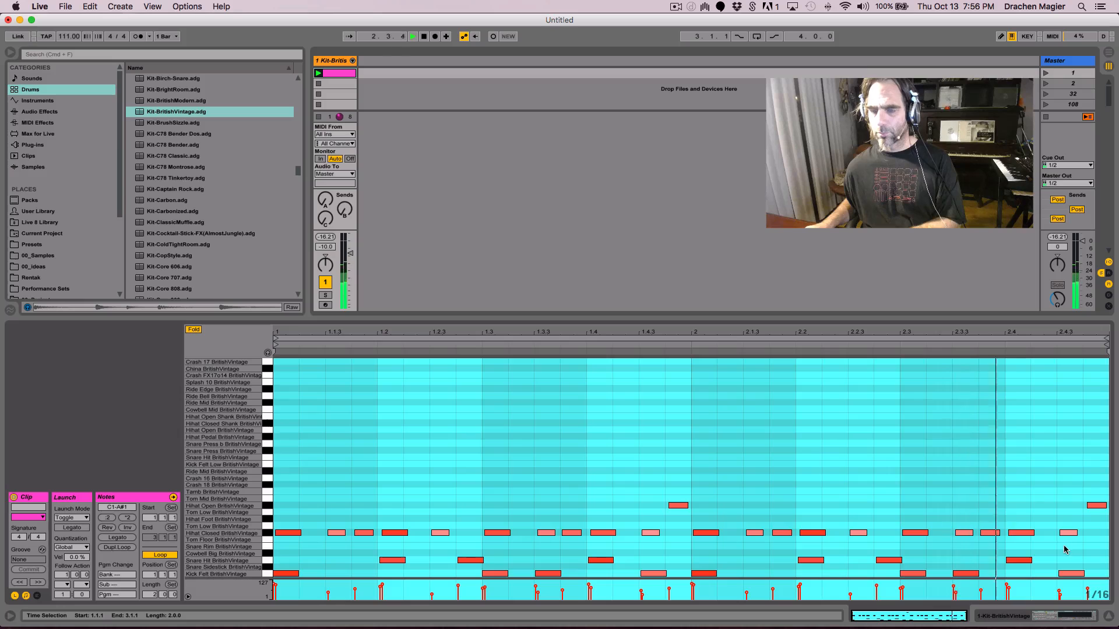
key(space)
Clear the selection, restart playback and delete the Kick Felt note at 2.3.3 in the second bar
click(927, 507)
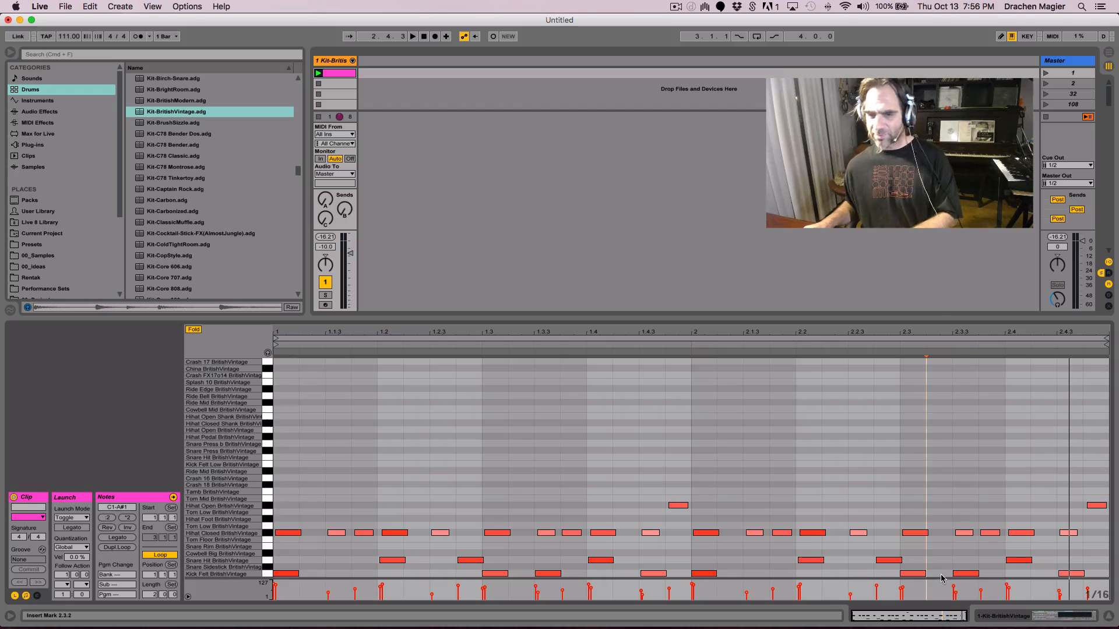
key(space)
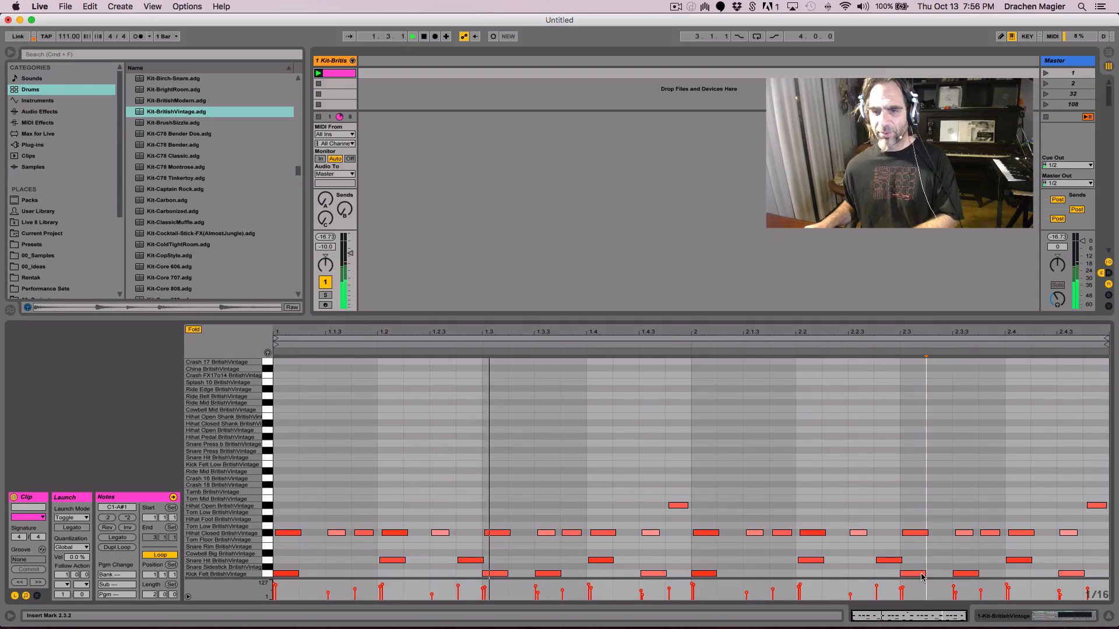
double_click(965, 574)
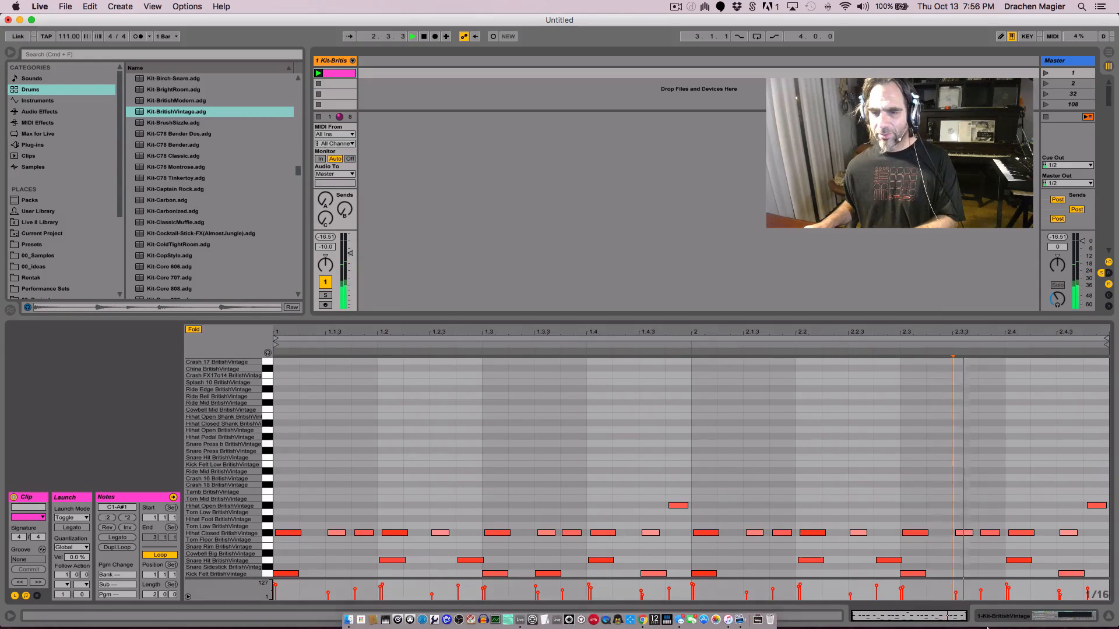
Add Kick Felt notes at 2.3.3 and 2.1.4 in the second bar, keeping both while auditioning the loop
double_click(965, 574)
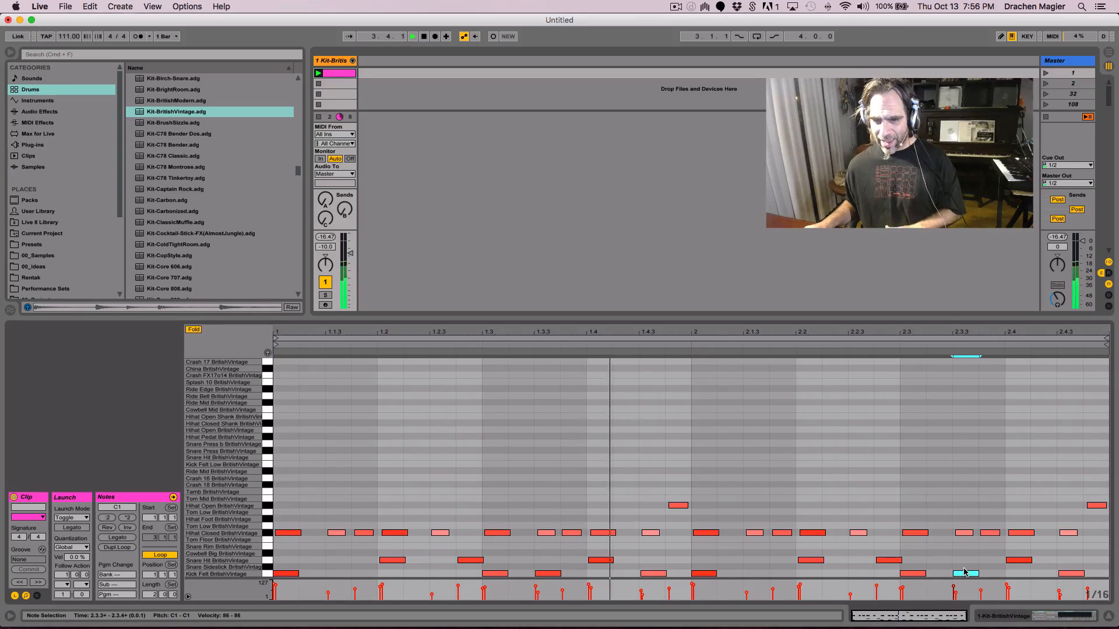
double_click(783, 574)
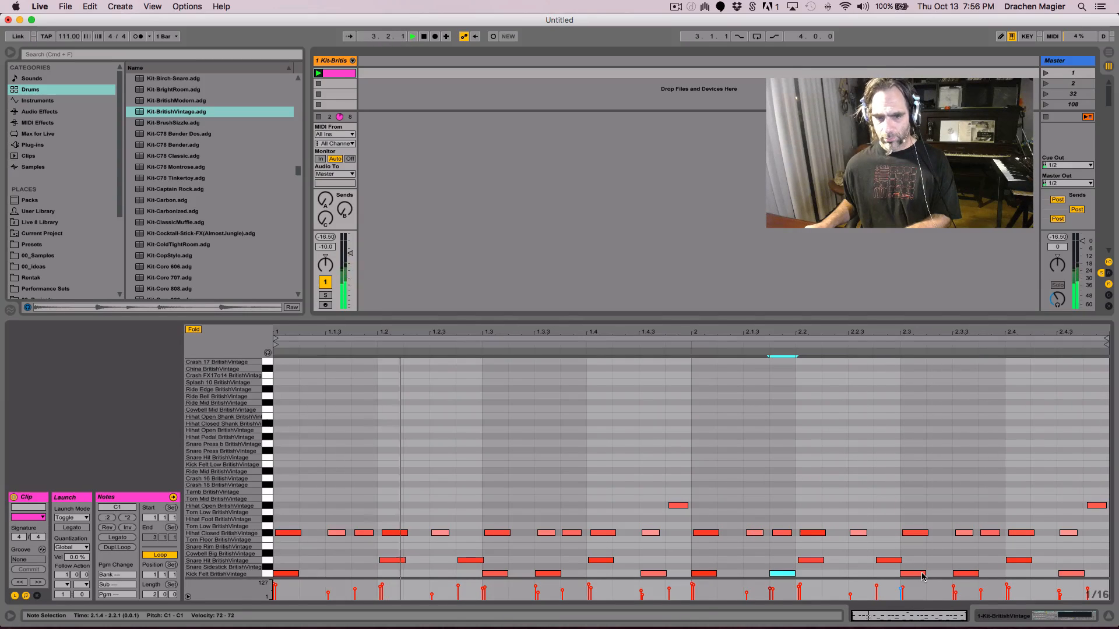
double_click(956, 575)
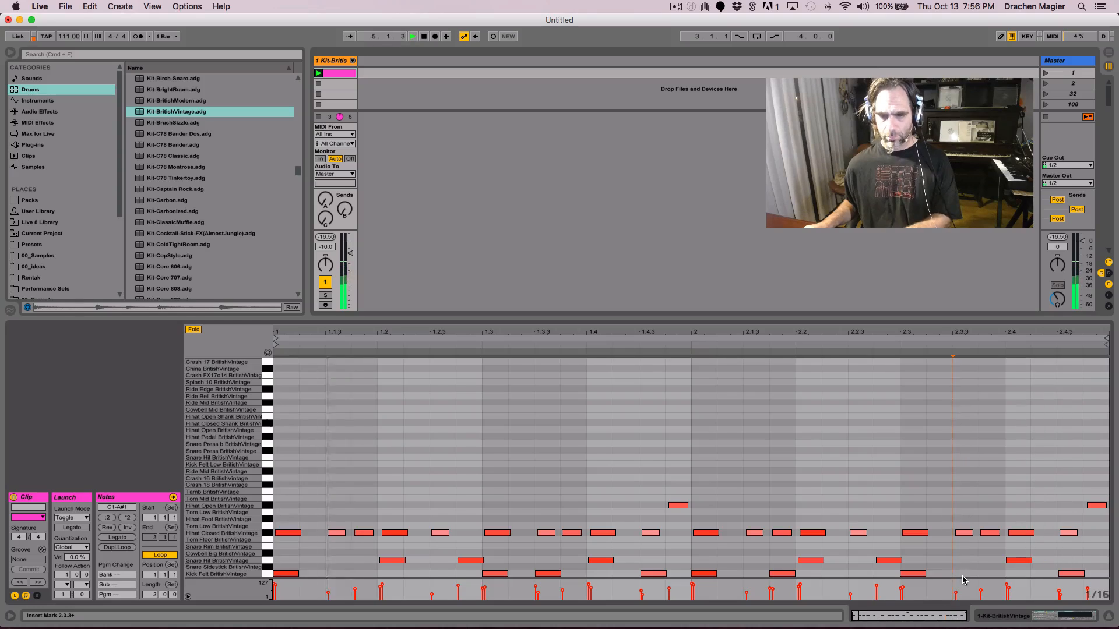
key(super+z)
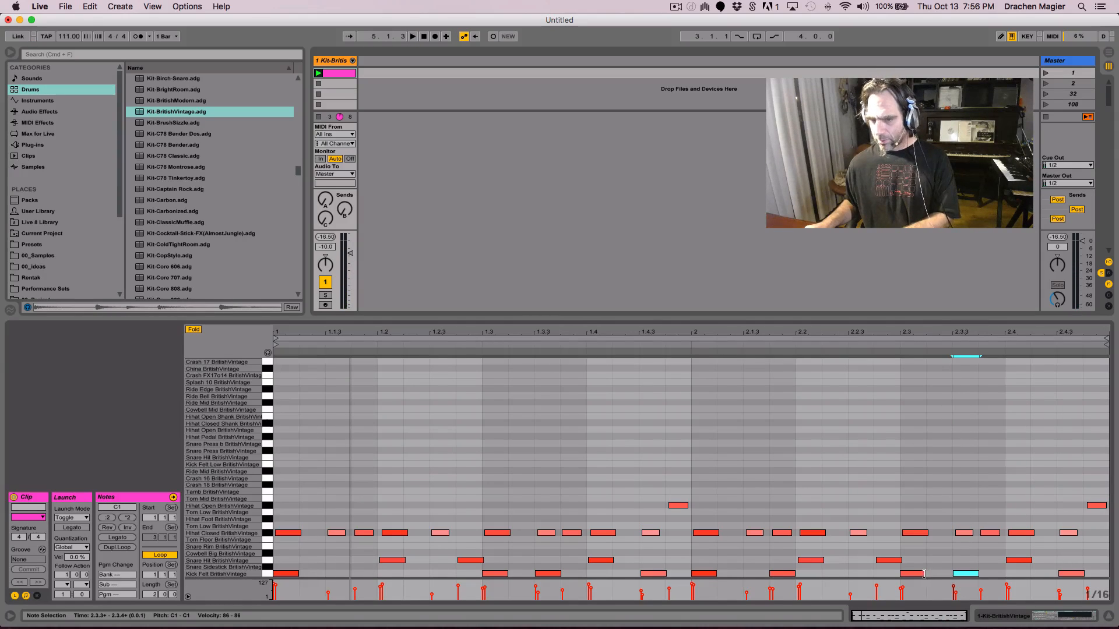
Add a Kick Felt note at 2.3.4, lower its velocity to 52 and toggle playback
double_click(995, 574)
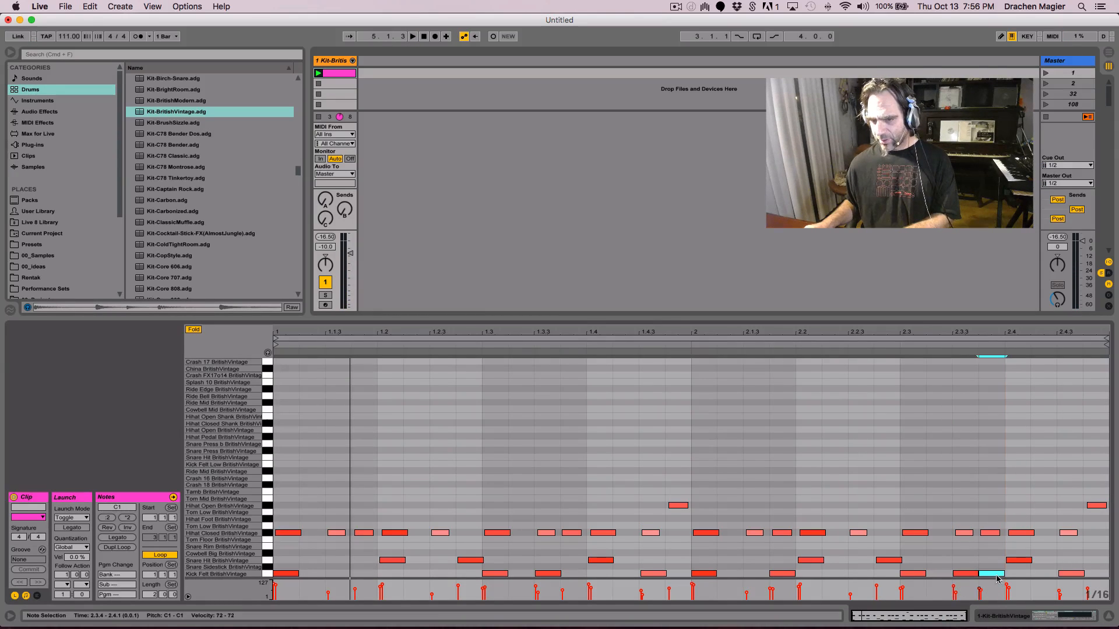
drag(995, 573, 995, 585)
key(space)
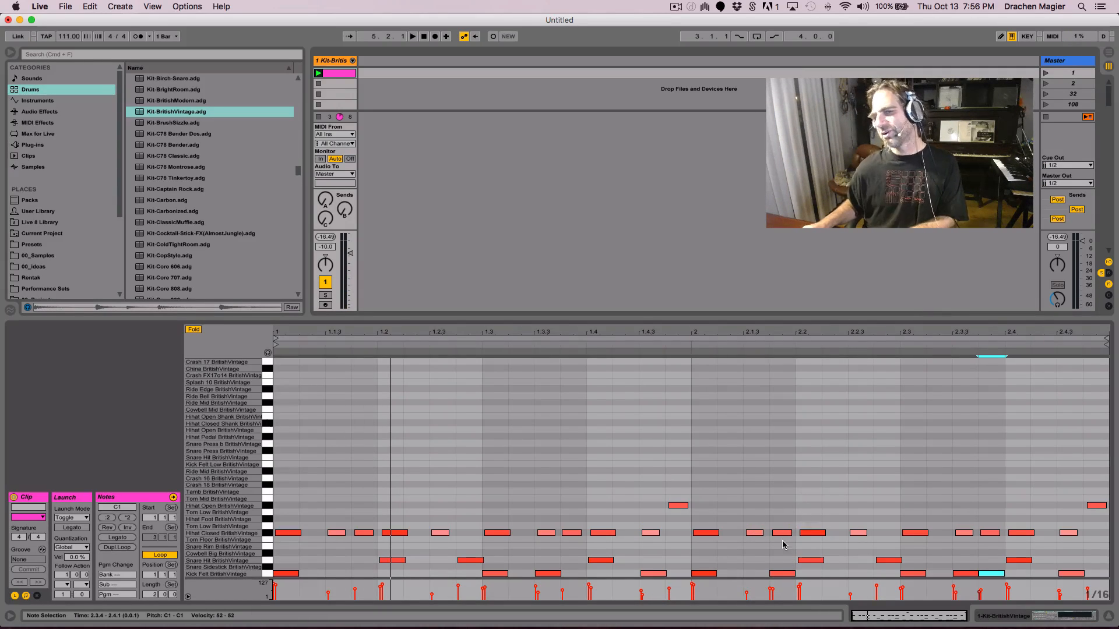
Nudge the Hihat Closed notes around 2.1, 2.1.3, 2.1.4 and 2.2 slightly in time to humanize the second bar
drag(708, 535, 714, 536)
click(755, 533)
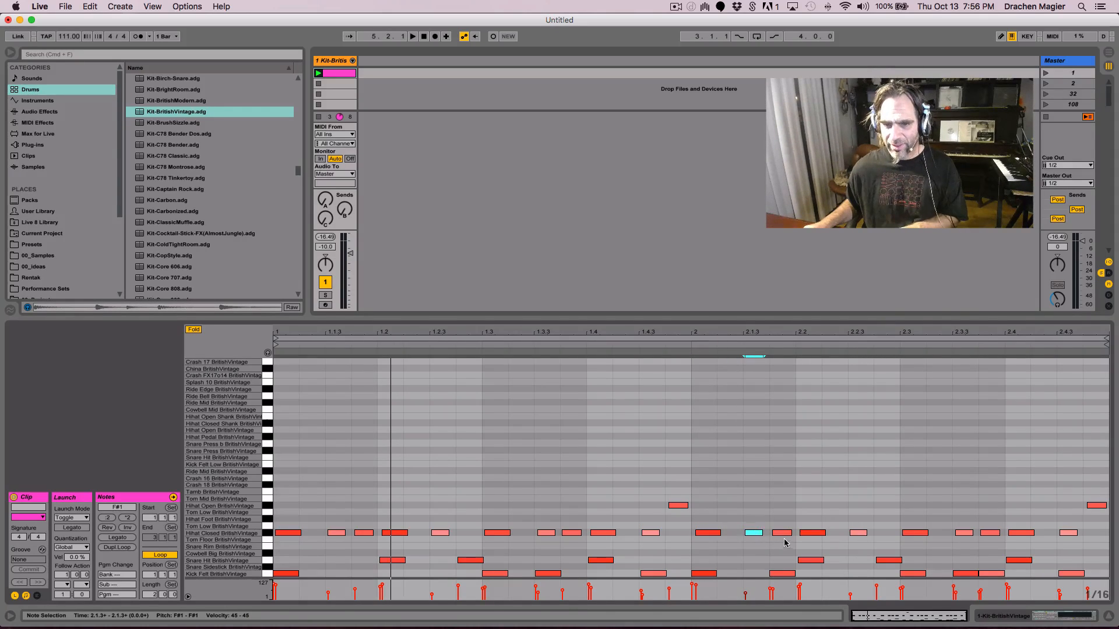
click(783, 534)
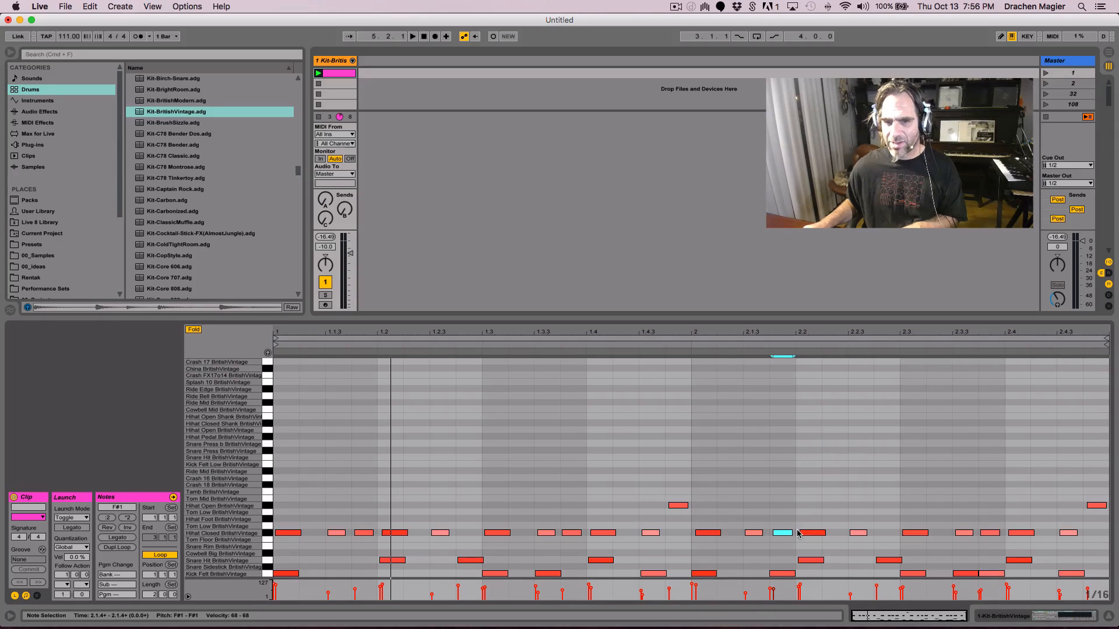
click(813, 534)
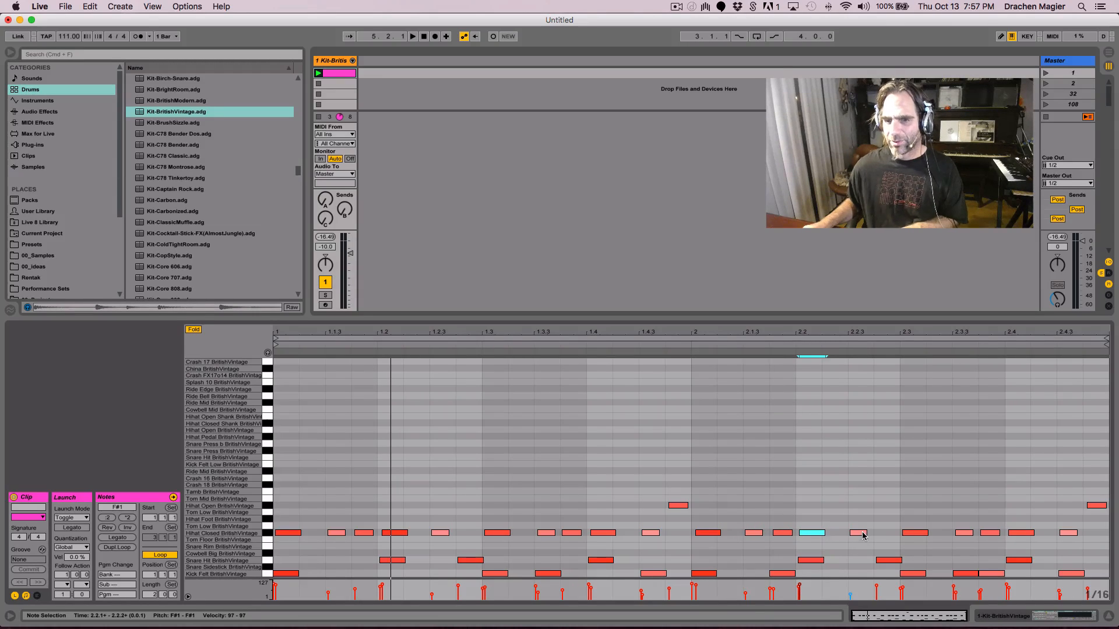
Nudge the Hihat Closed note at 2.3 slightly earlier, raise its velocity to 68 and start playback
click(860, 533)
drag(862, 535, 877, 540)
click(916, 535)
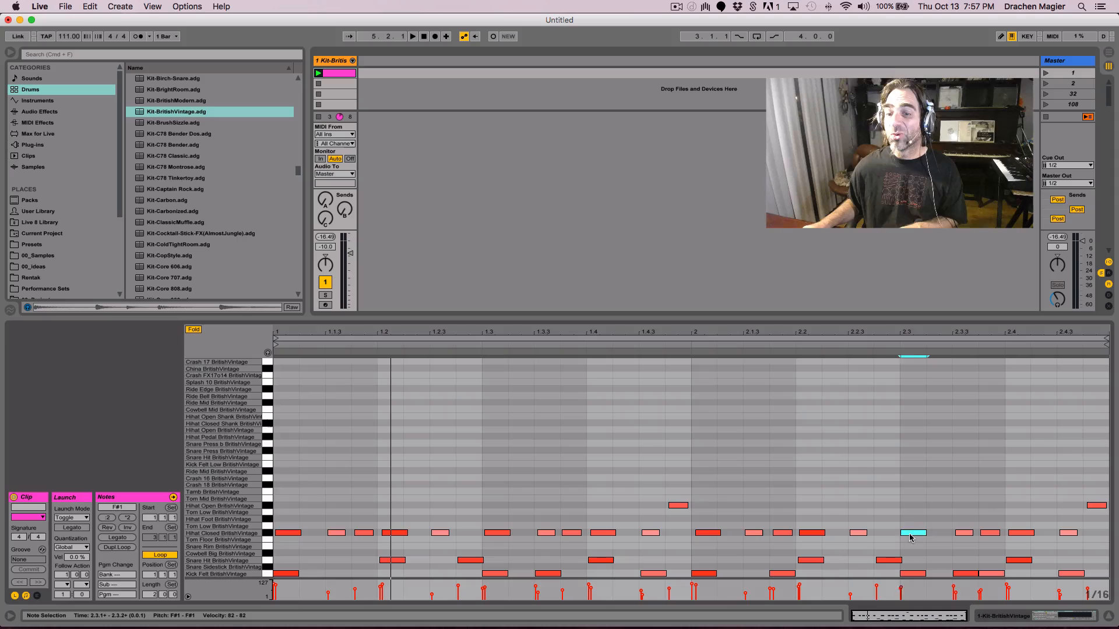
drag(912, 538, 912, 538)
key(space)
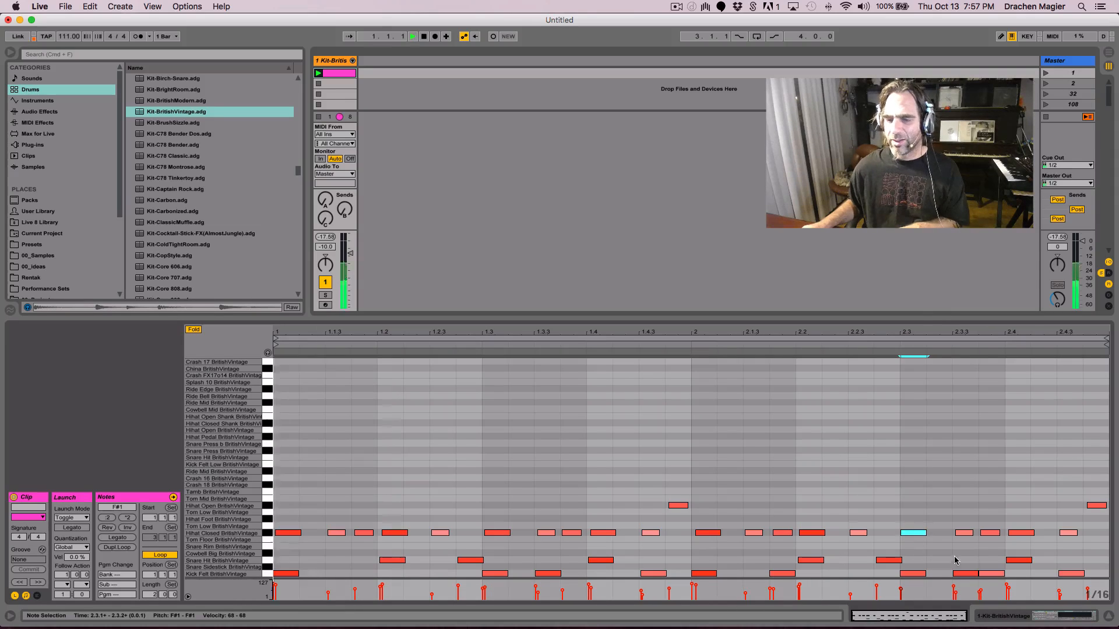
Humanize the Hihat Closed notes at 2.3.3 and 2.3.4, shifting the latter slightly later, and audition the result
click(964, 533)
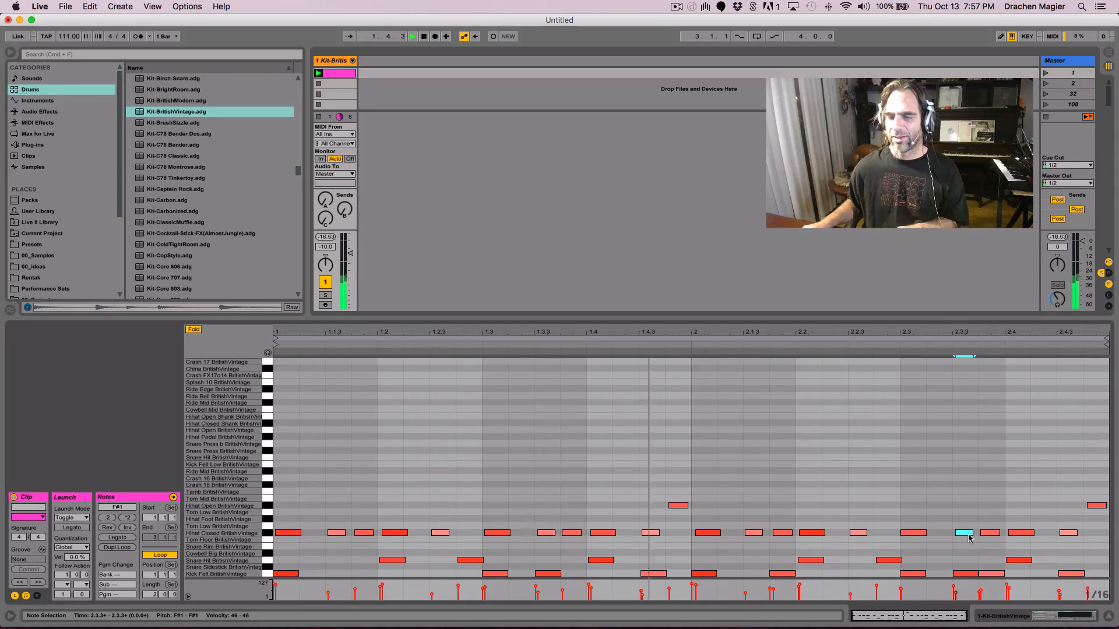
drag(966, 535, 993, 532)
key(space)
click(991, 532)
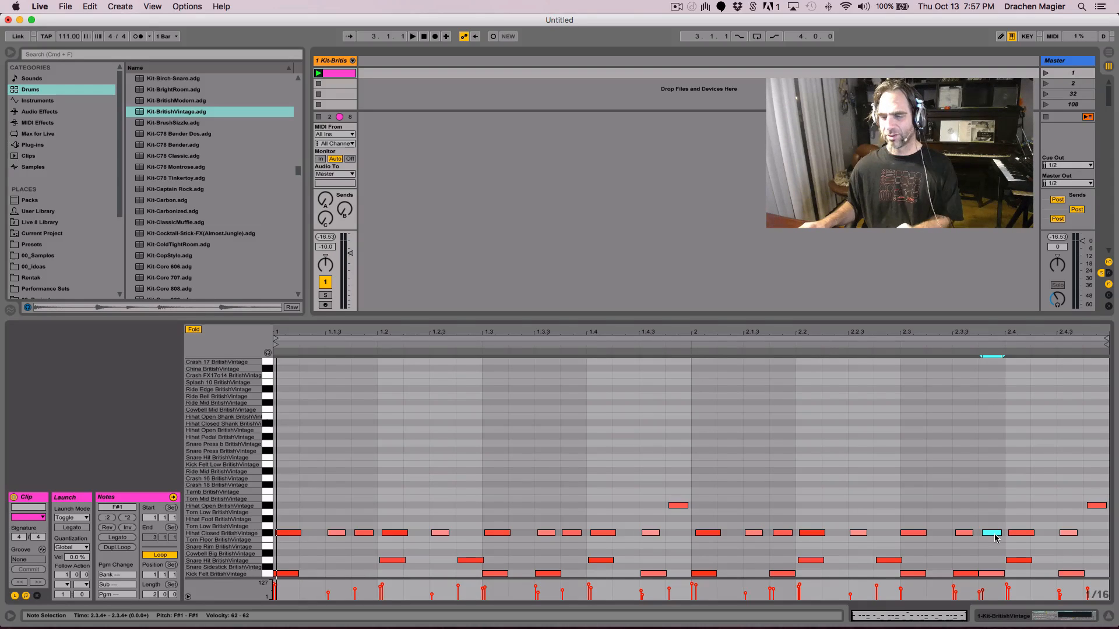
key(space)
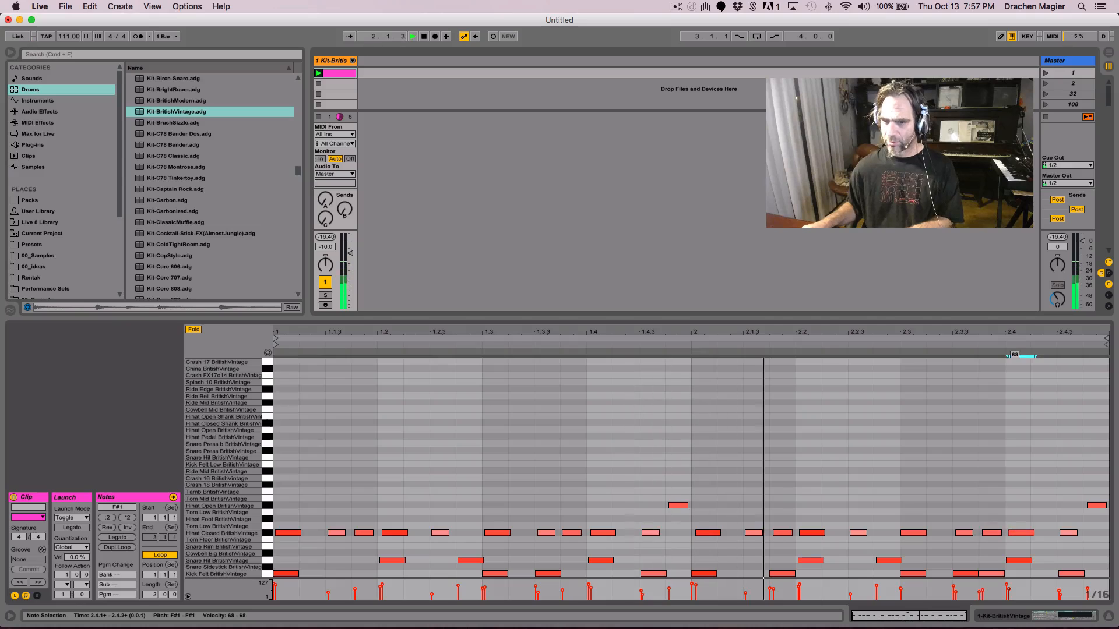
Set the Hihat Closed velocity at 2.4.1 to 78 and at 2.4.3 to 40, and audition the two-bar loop
click(1021, 534)
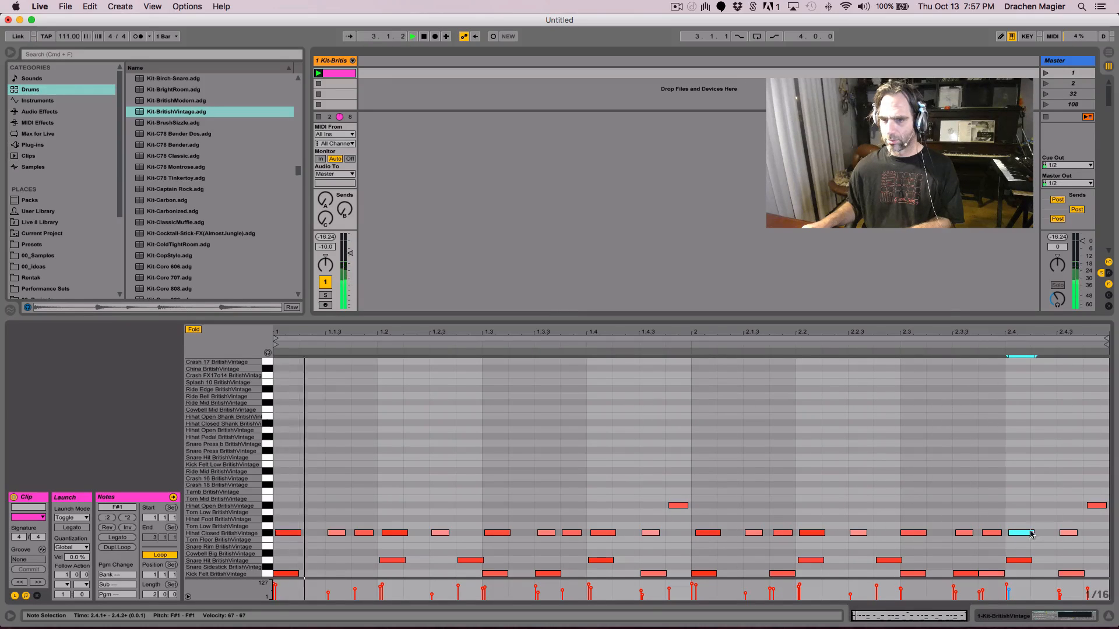
click(1071, 534)
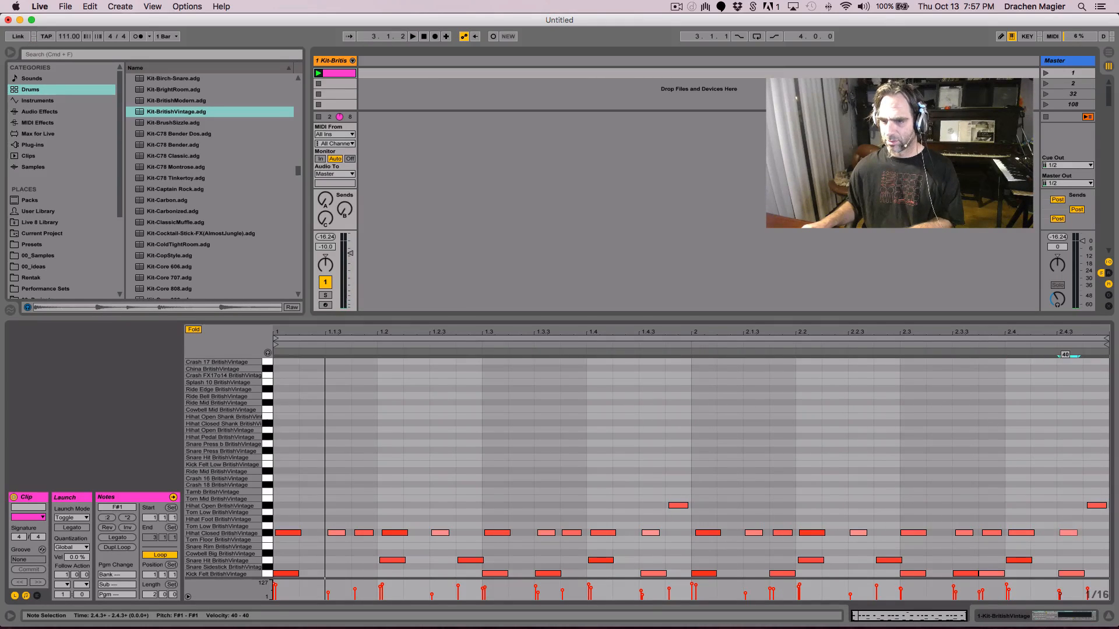
click(1027, 535)
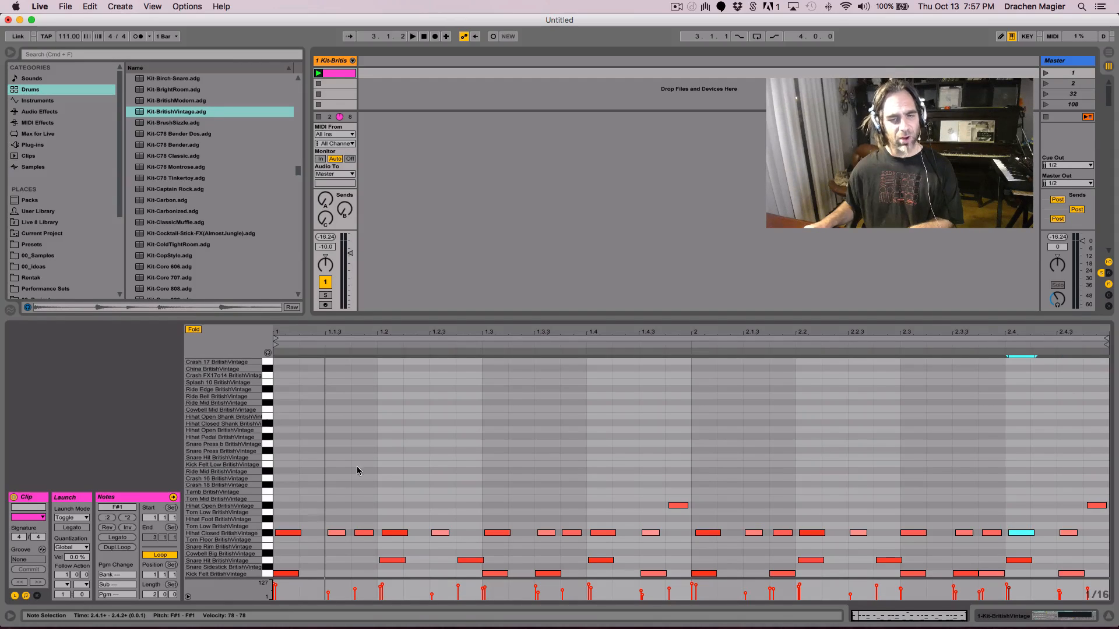
key(space)
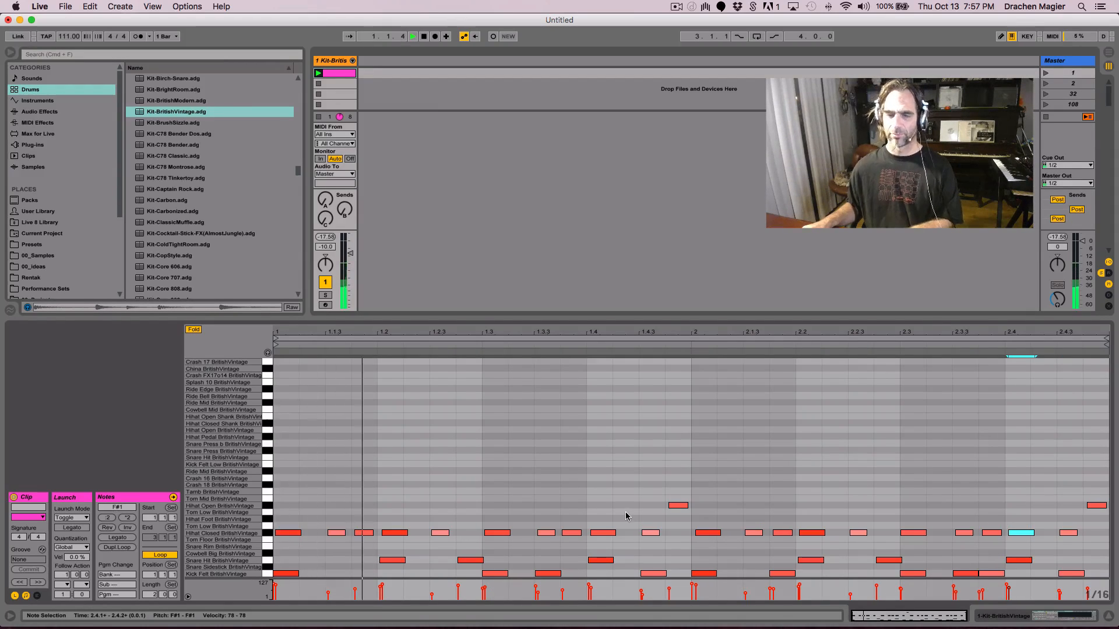
key(space)
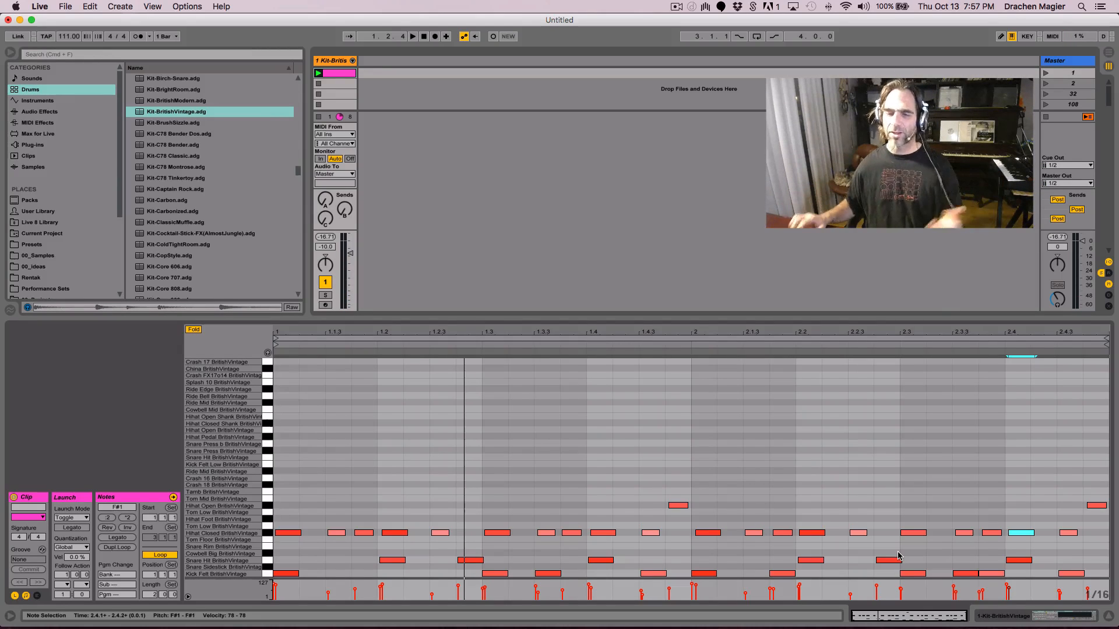
key(space)
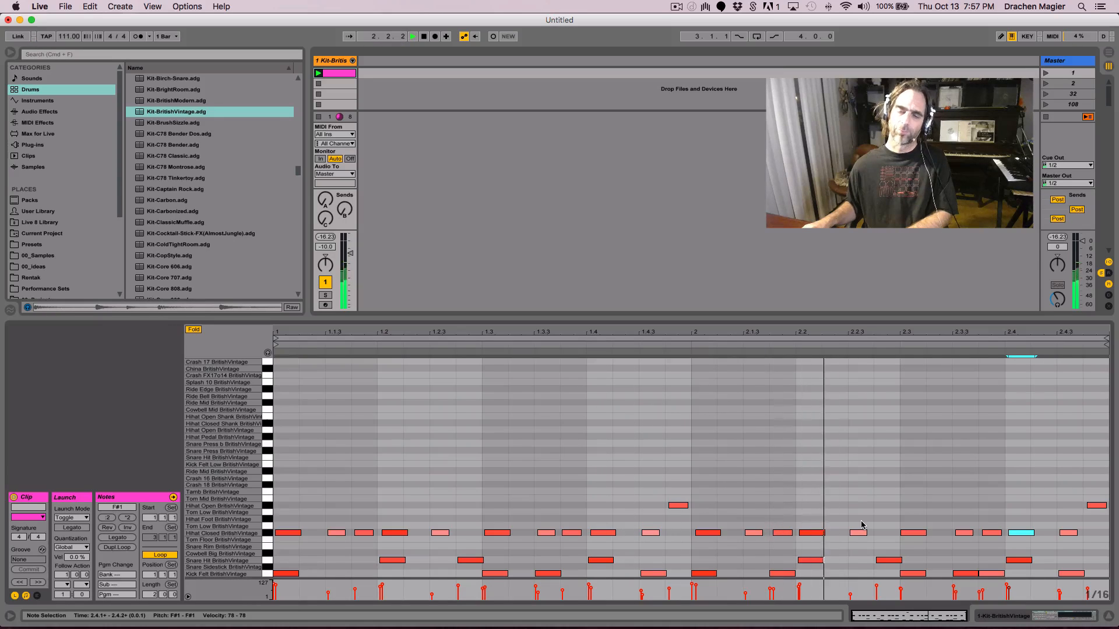
key(space)
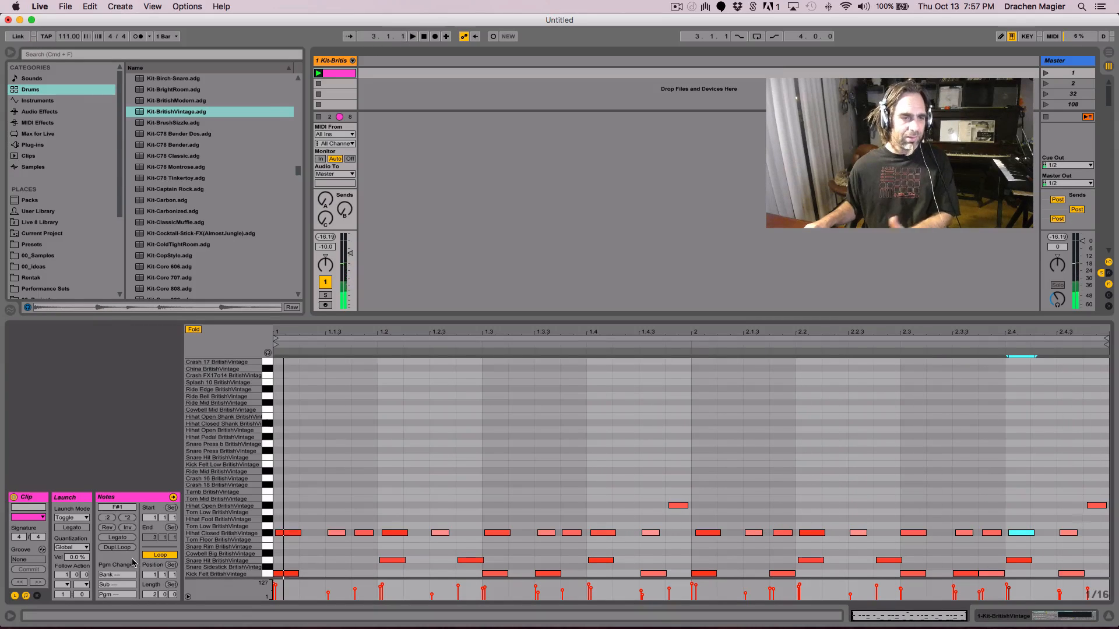
Duplicate the two-bar loop into a four-bar clip, clear the selection and audition from the start of bar 4
click(126, 548)
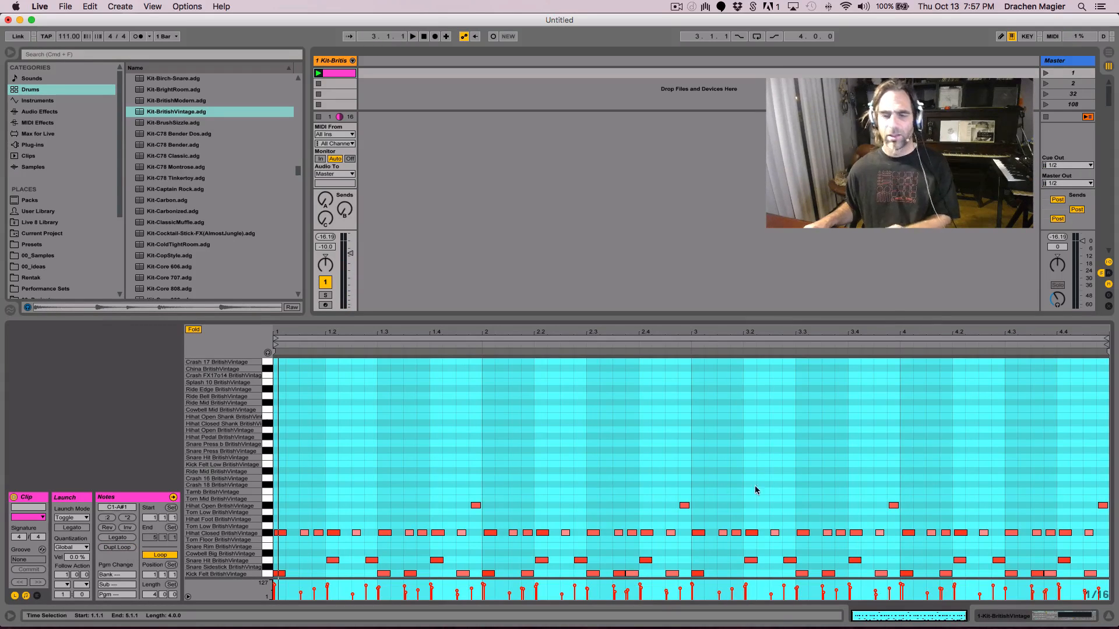
click(907, 453)
click(902, 465)
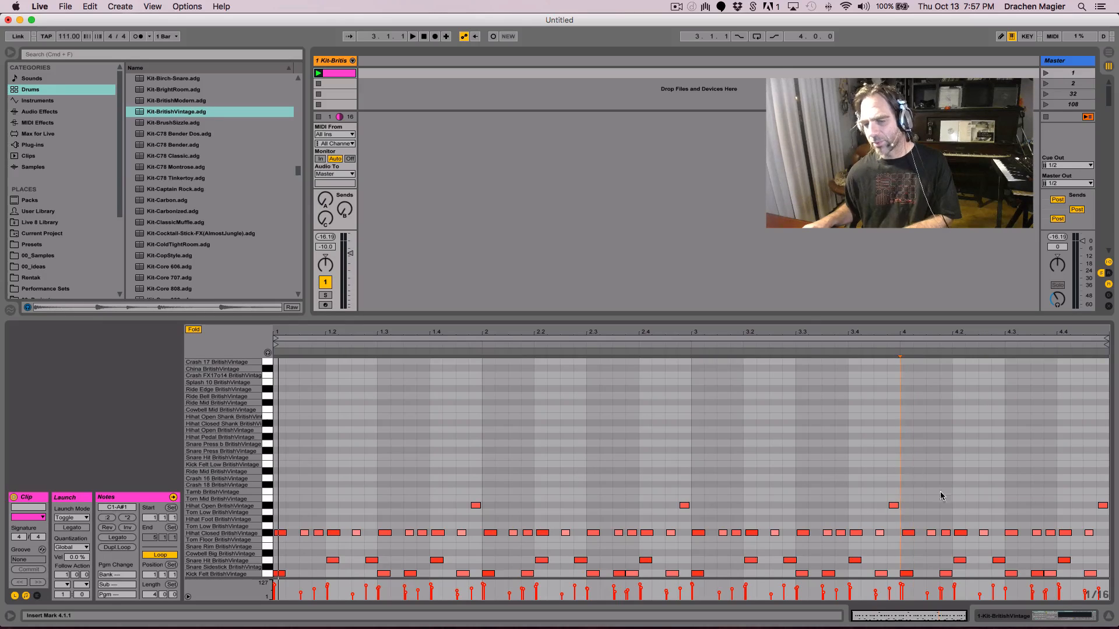
click(903, 346)
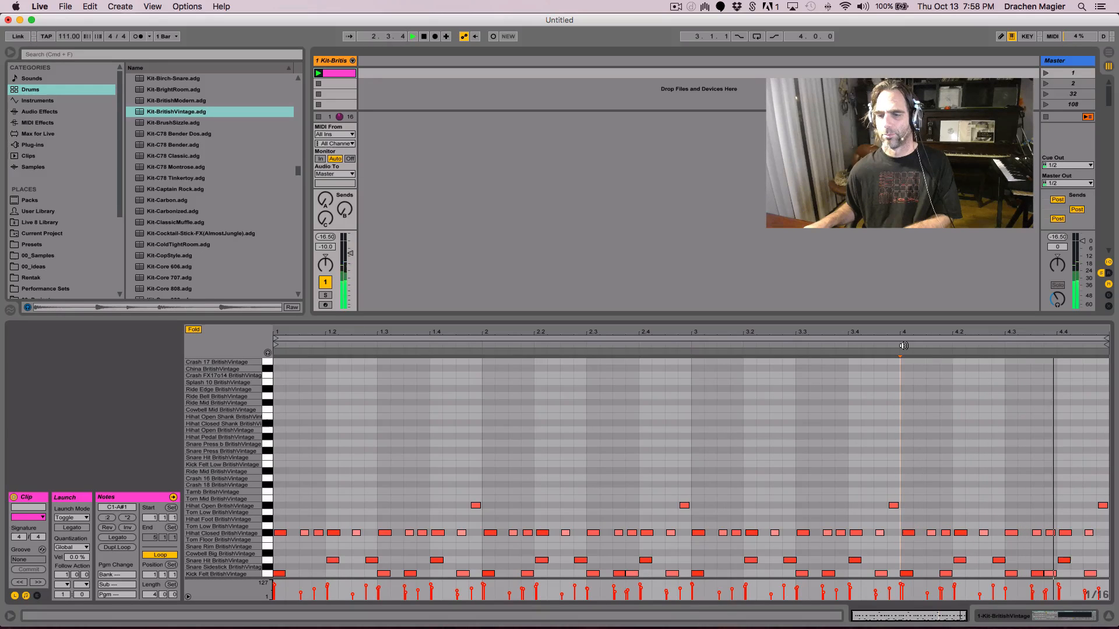
key(space)
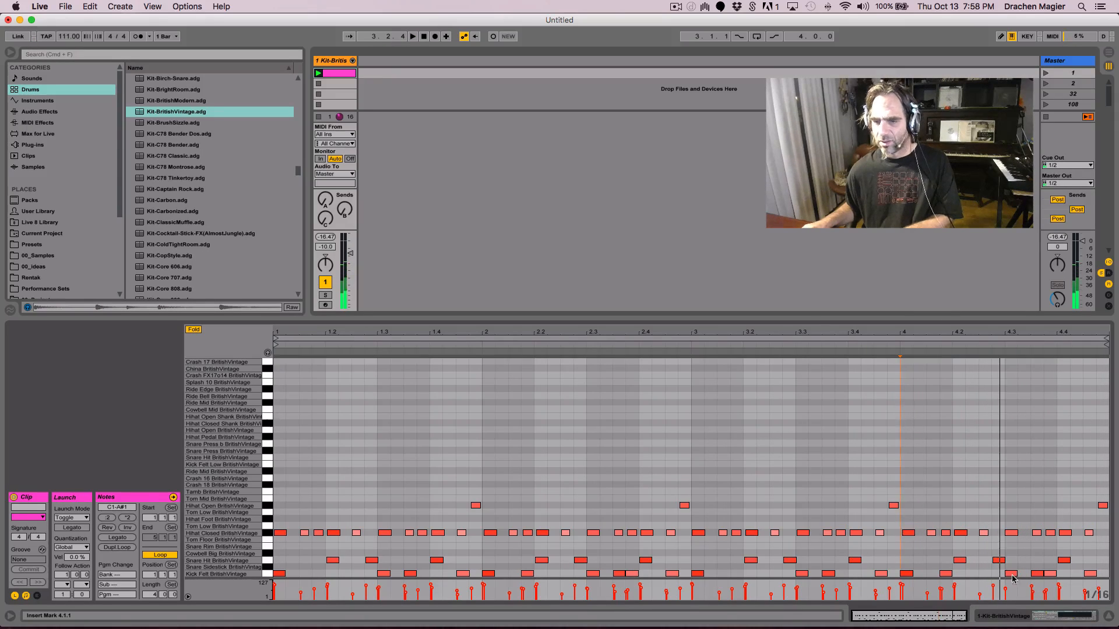
Try an extra Snare Hit note around 4.2.3, nudge it slightly later while auditioning, and remove it
double_click(986, 567)
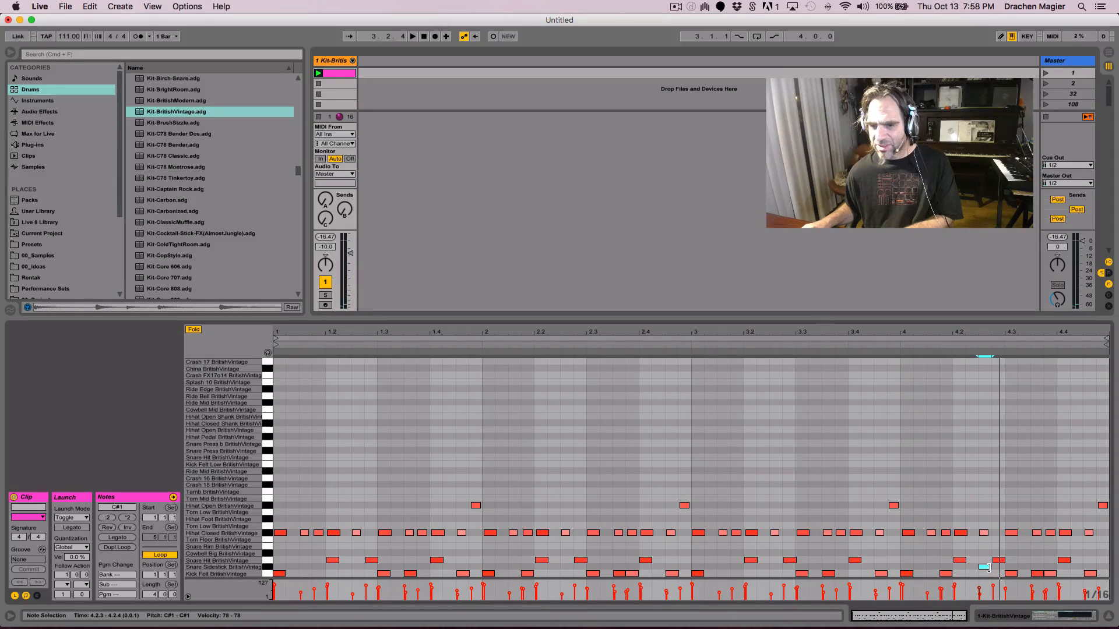
drag(987, 568, 987, 561)
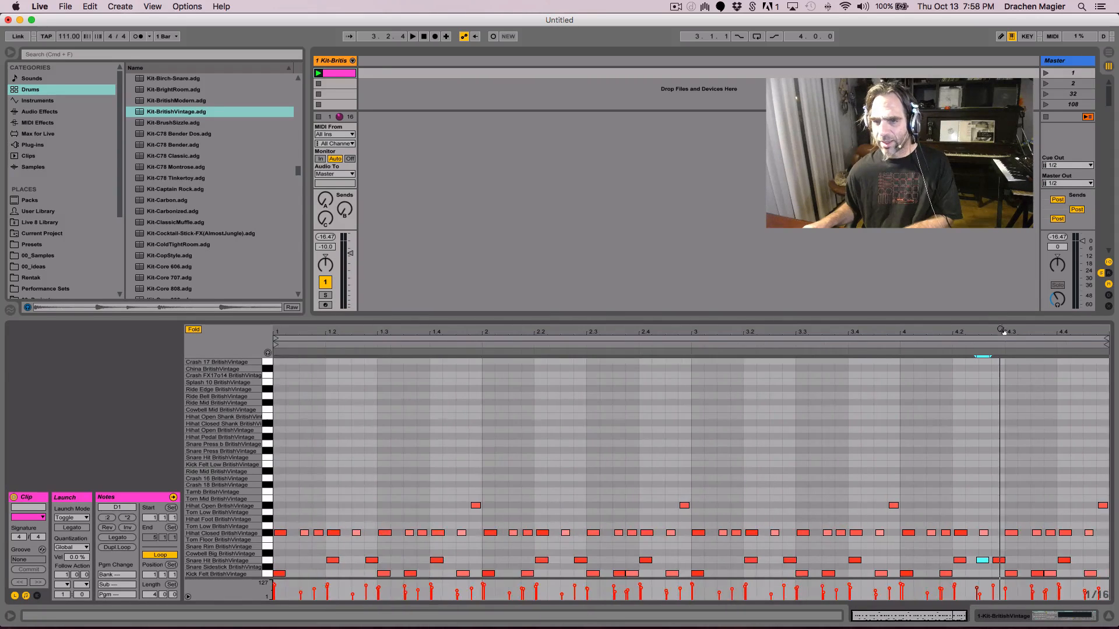
drag(1005, 333, 789, 391)
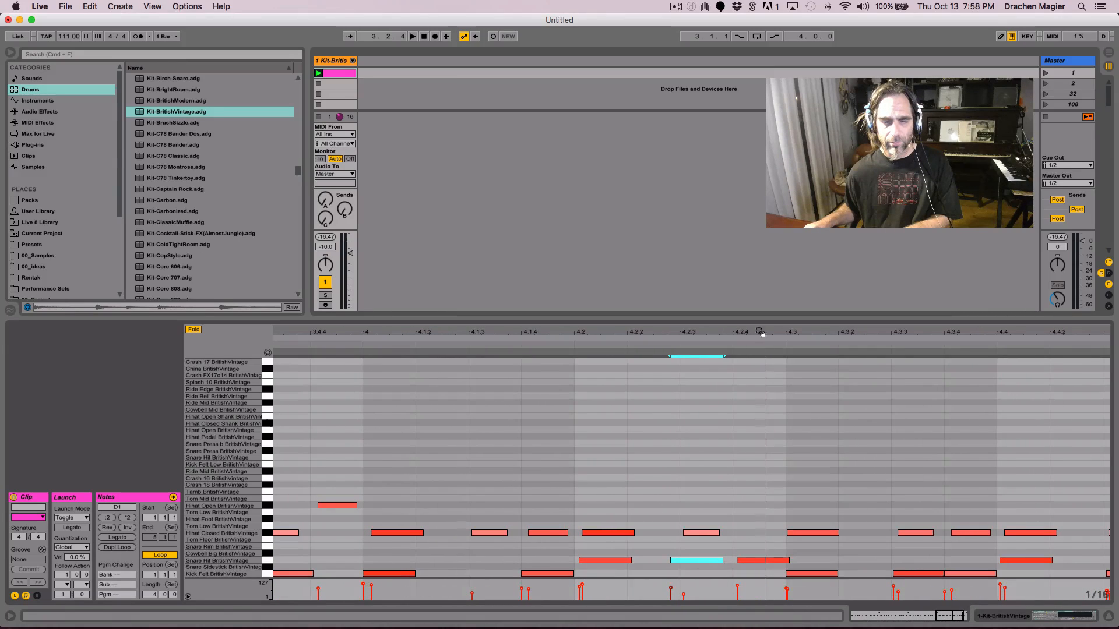
key(space)
drag(701, 564, 708, 565)
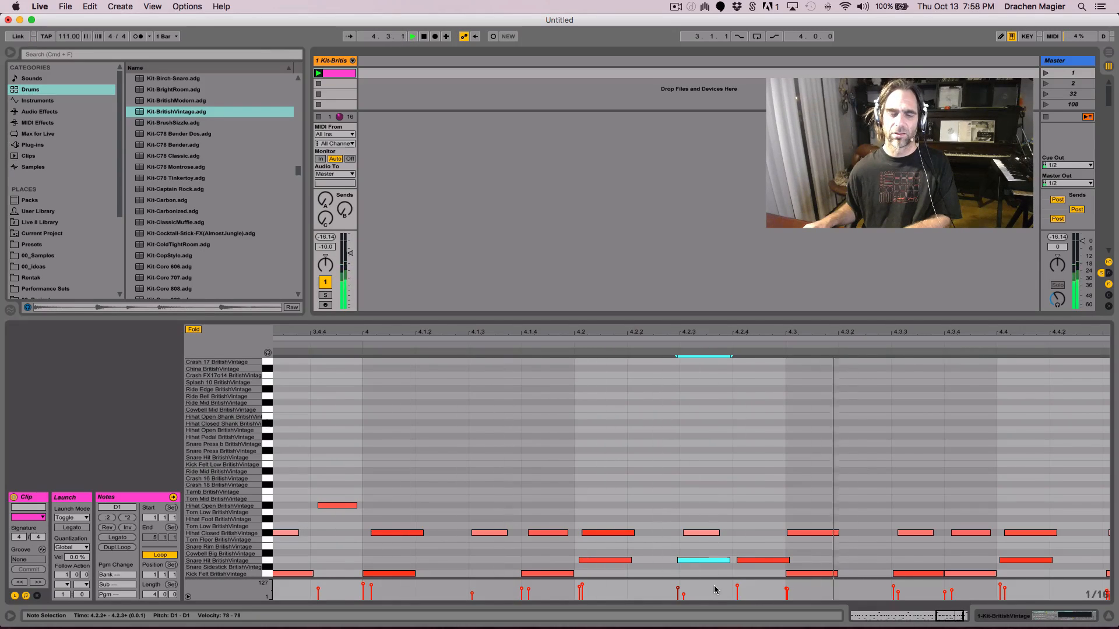
key(Delete)
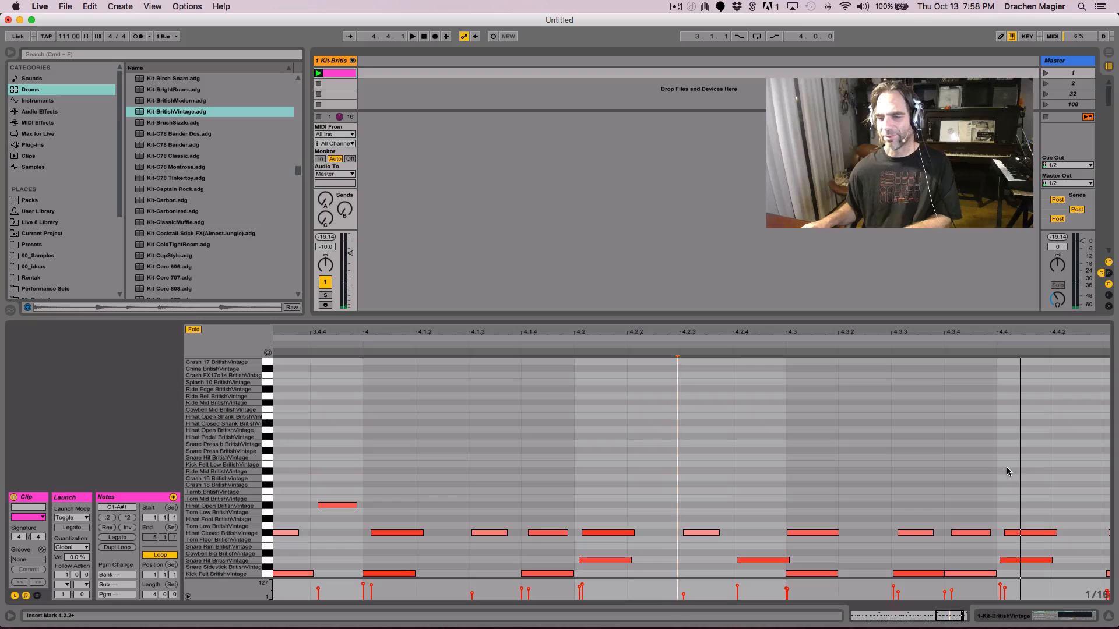
Delete the Kick Felt, Hihat Closed and Hihat Open notes after beat 4.4 and audition the resulting break
drag(1082, 328, 983, 329)
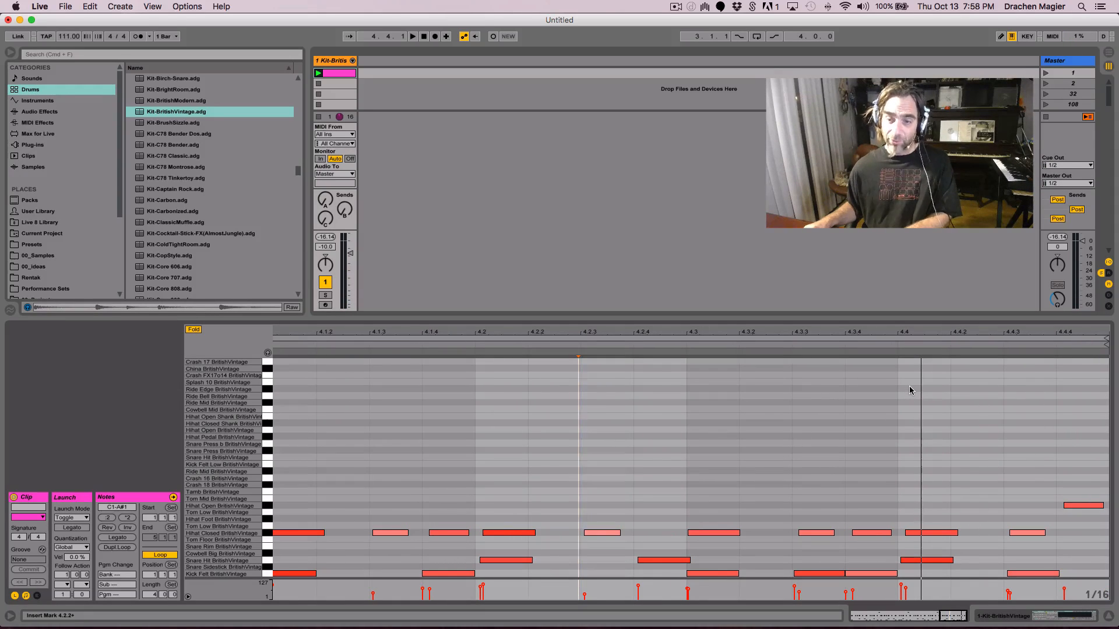
drag(951, 373, 1105, 385)
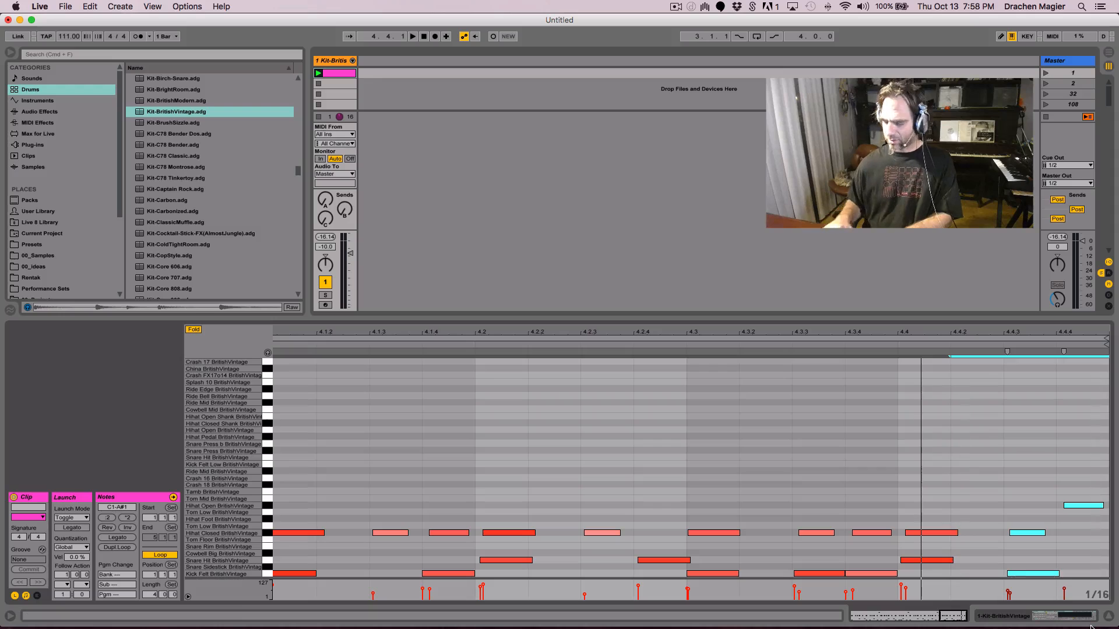
key(Delete)
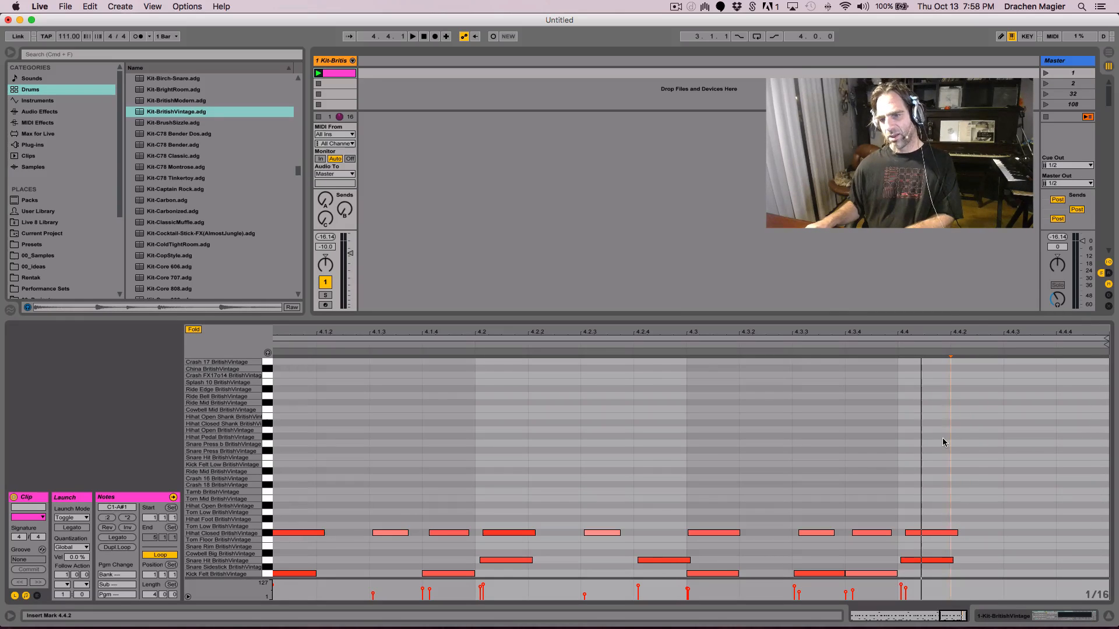
drag(964, 426, 919, 577)
click(991, 460)
key(space)
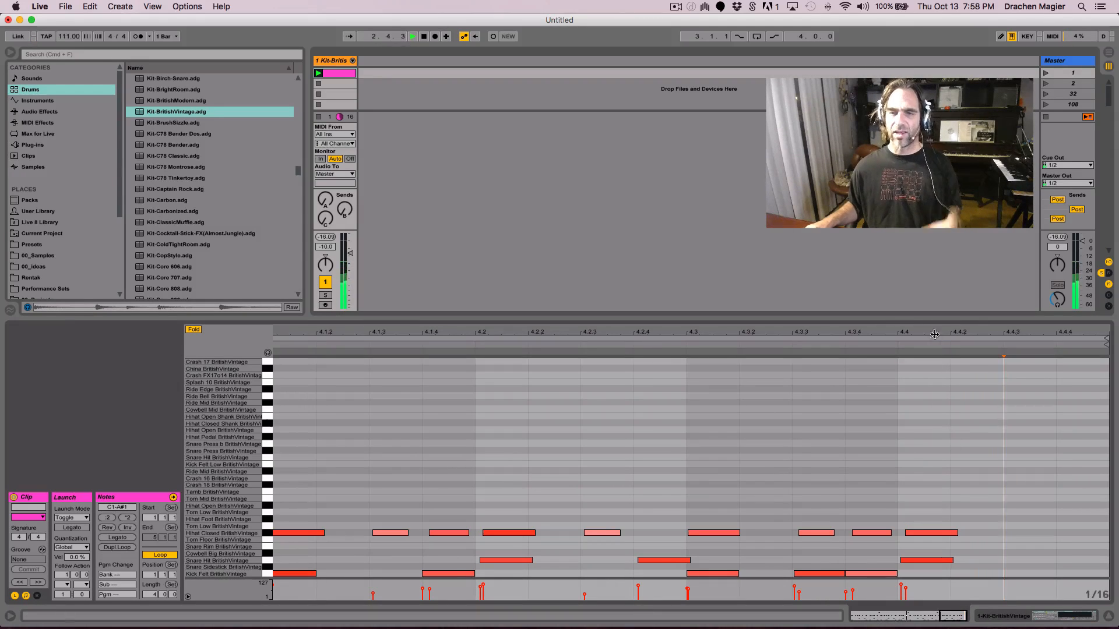
drag(935, 333, 1081, 324)
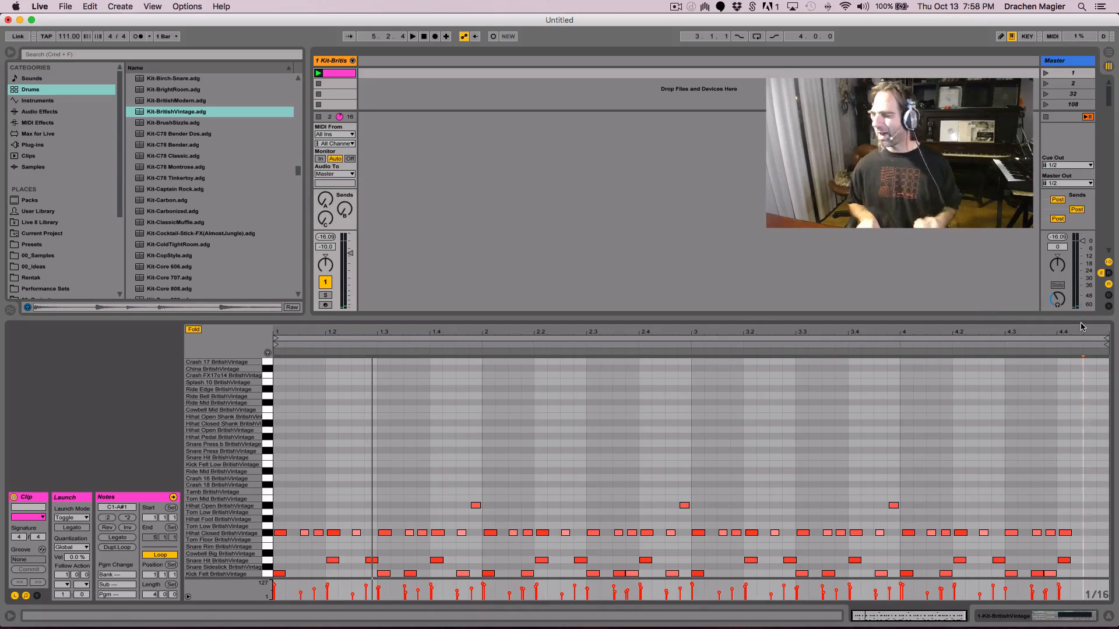
Duplicate the four-bar clip into the slot below, delete all Hihat Closed and Hihat Open notes from the copy, and launch it
key(space)
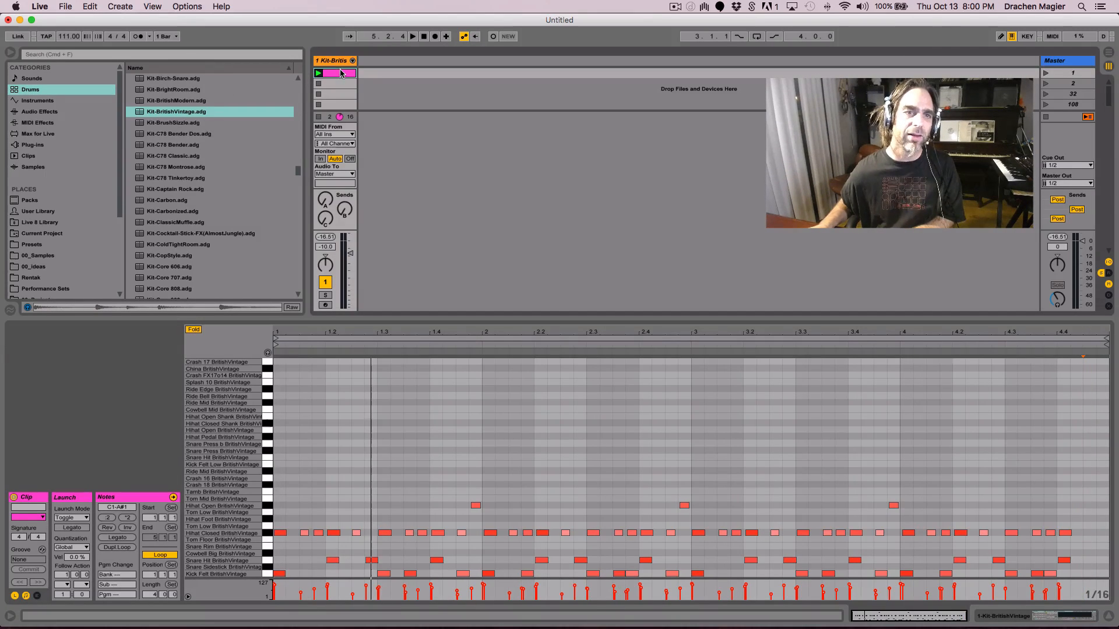
key(super+d)
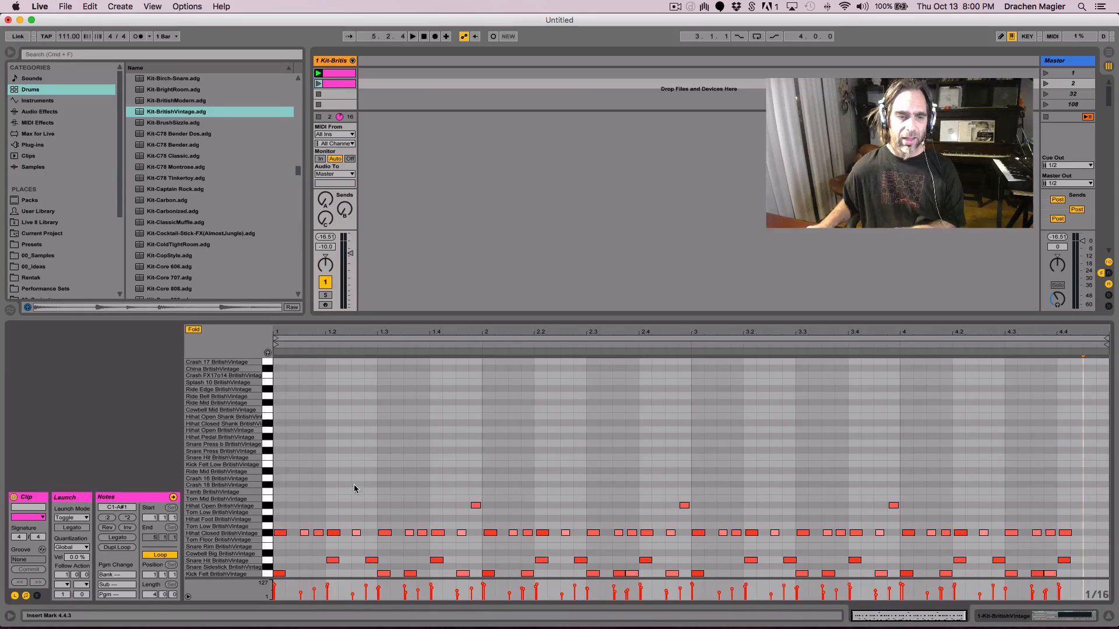
click(268, 535)
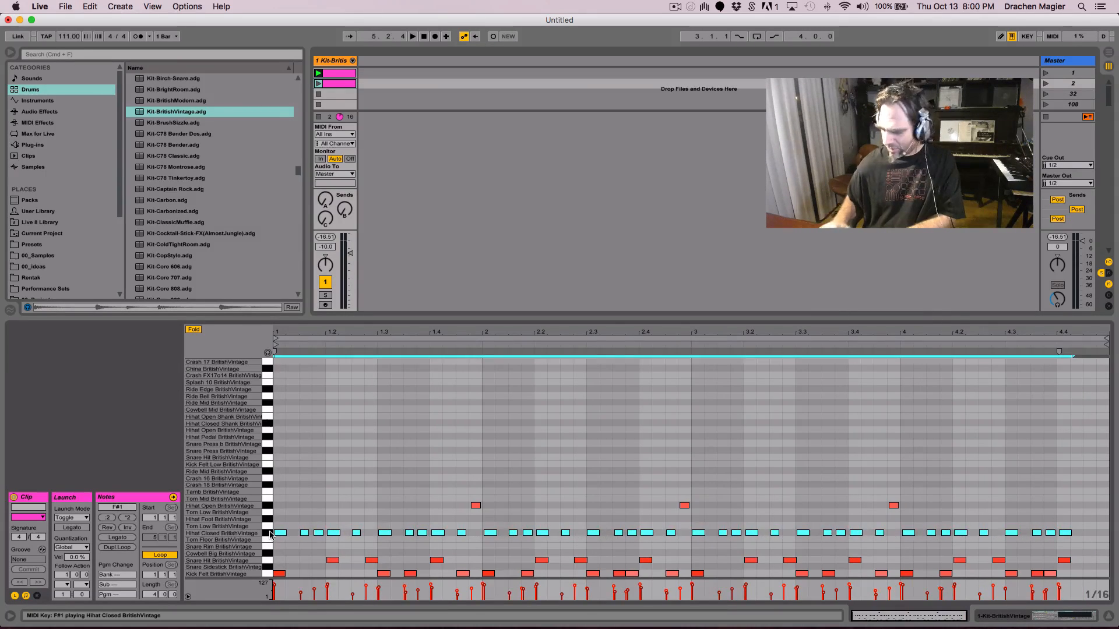
key(Delete)
mouse_move(416, 449)
mouse_down()
mouse_move(982, 562)
mouse_move(996, 527)
mouse_up()
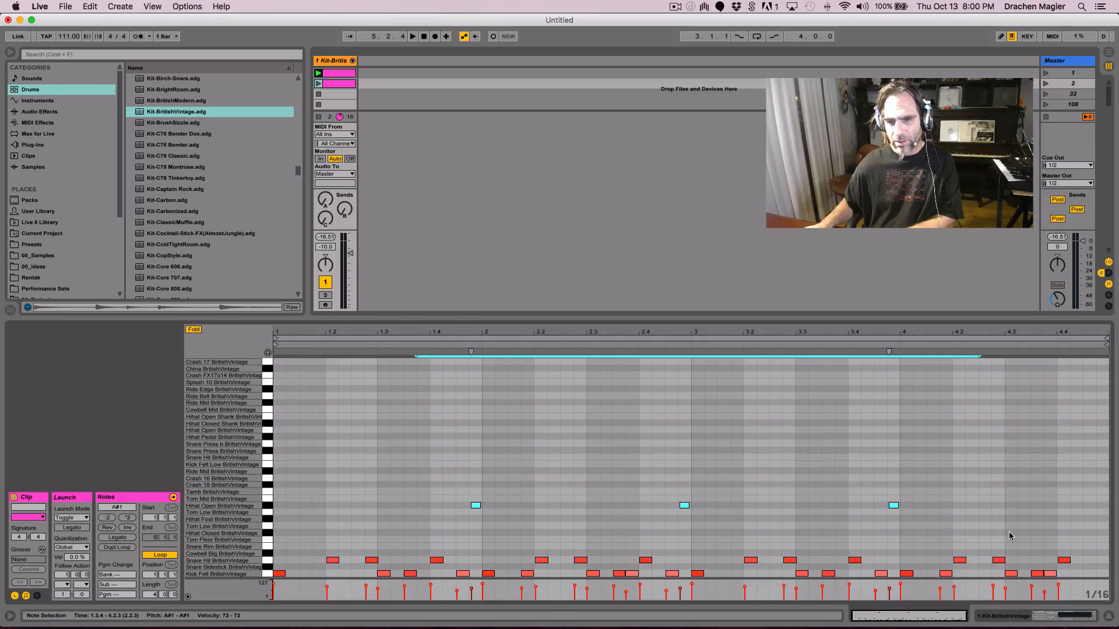
key(Delete)
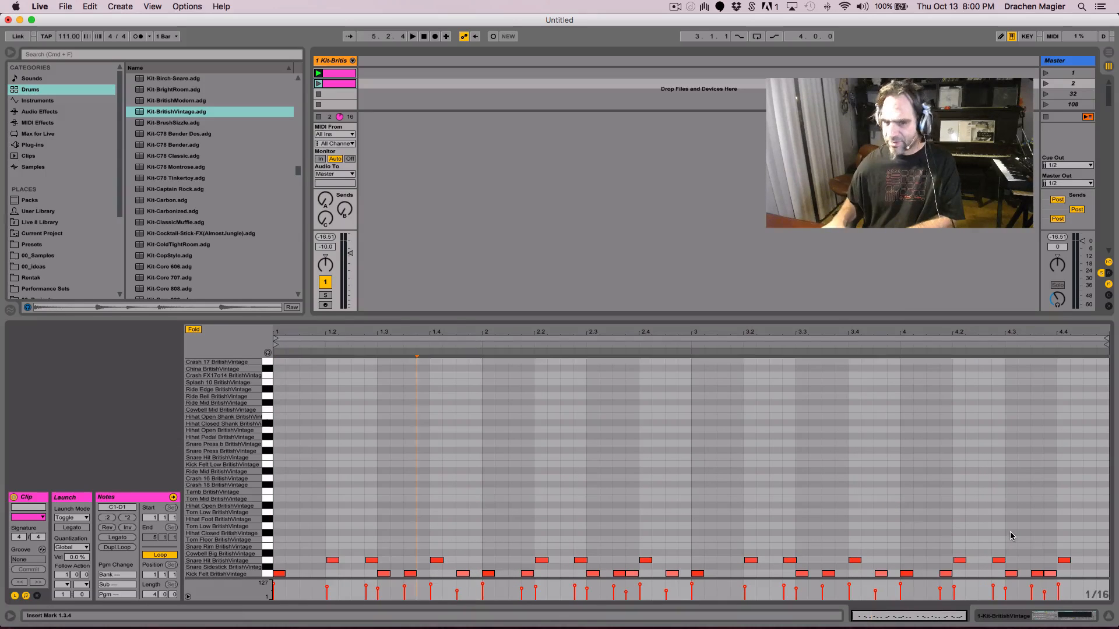
click(318, 84)
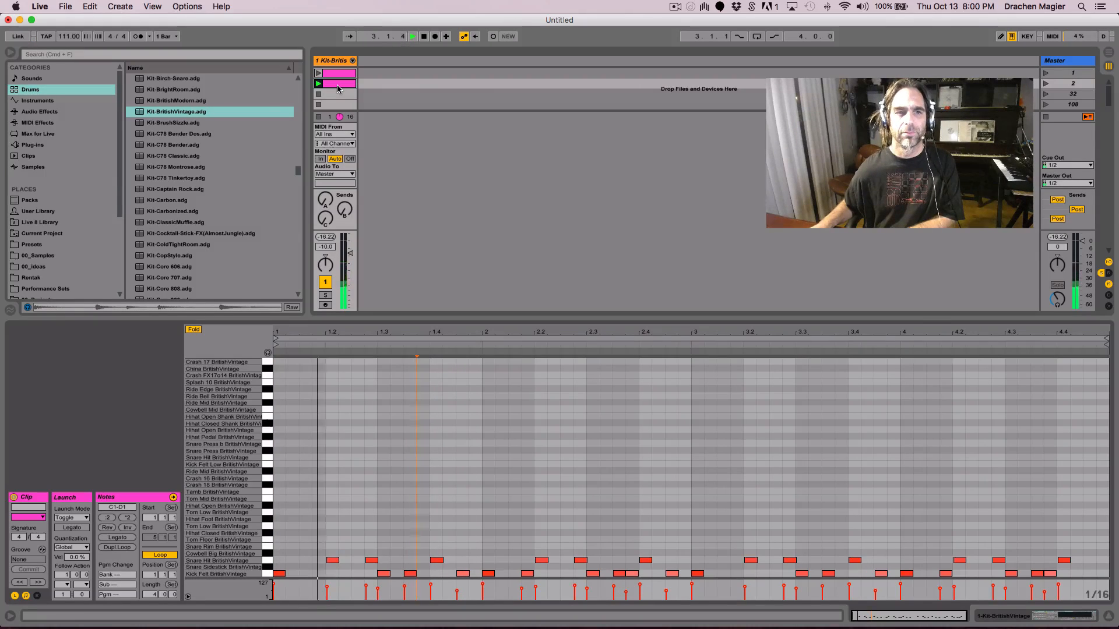
Create a one-bar clip in the third slot with Kick Felt on beats 1 and 3 and Snare Hit on 2 and 4, and launch it
click(324, 95)
double_click(325, 96)
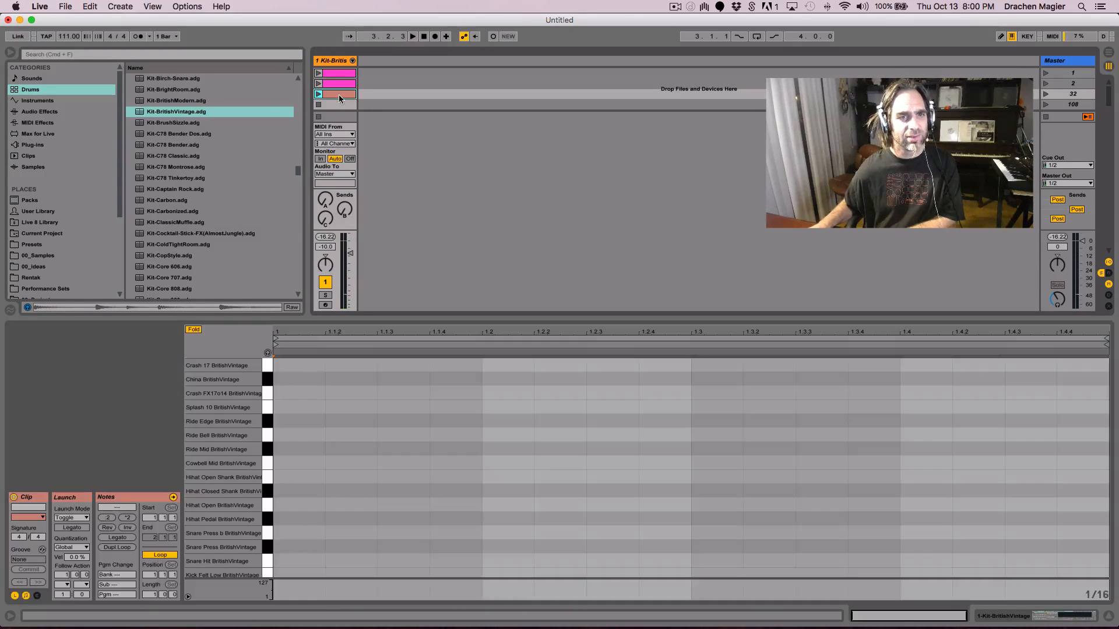
scroll(245, 559, down, 2)
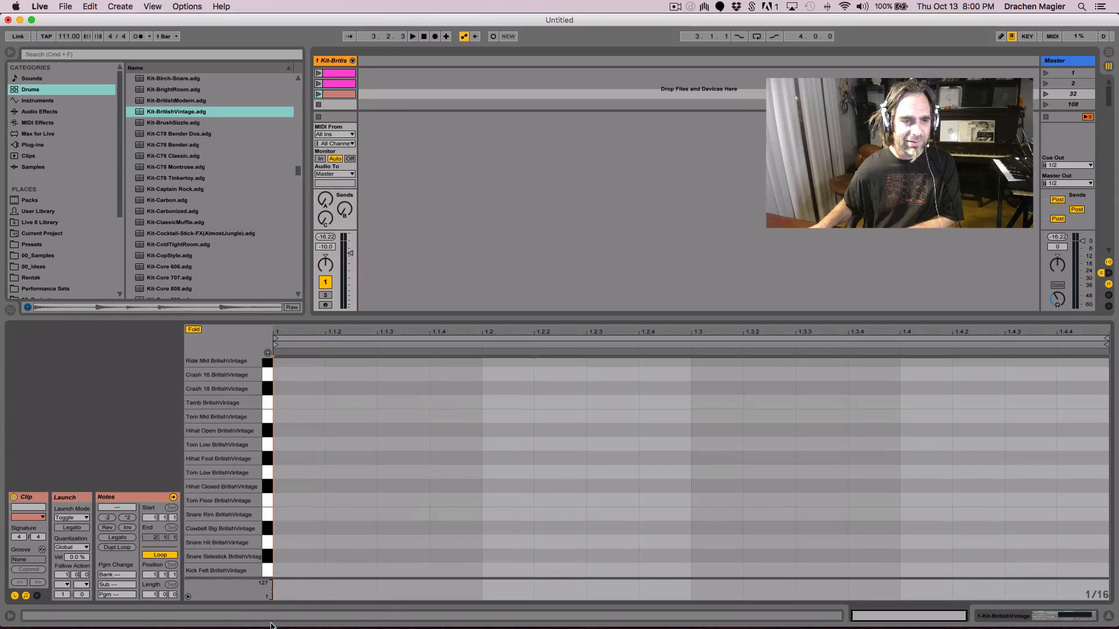
double_click(296, 571)
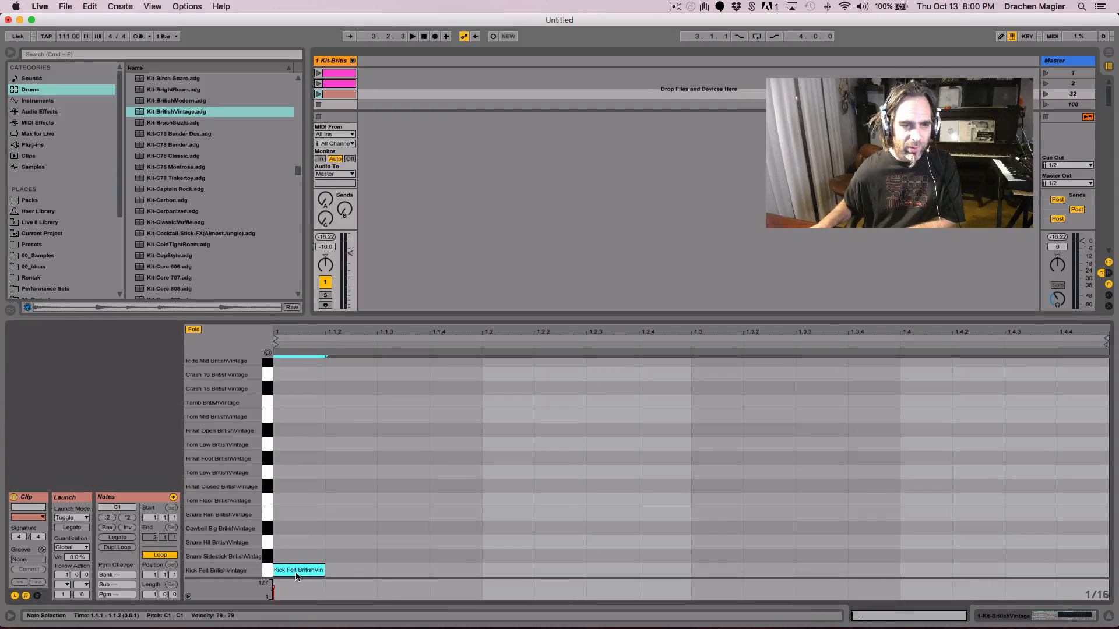
double_click(693, 569)
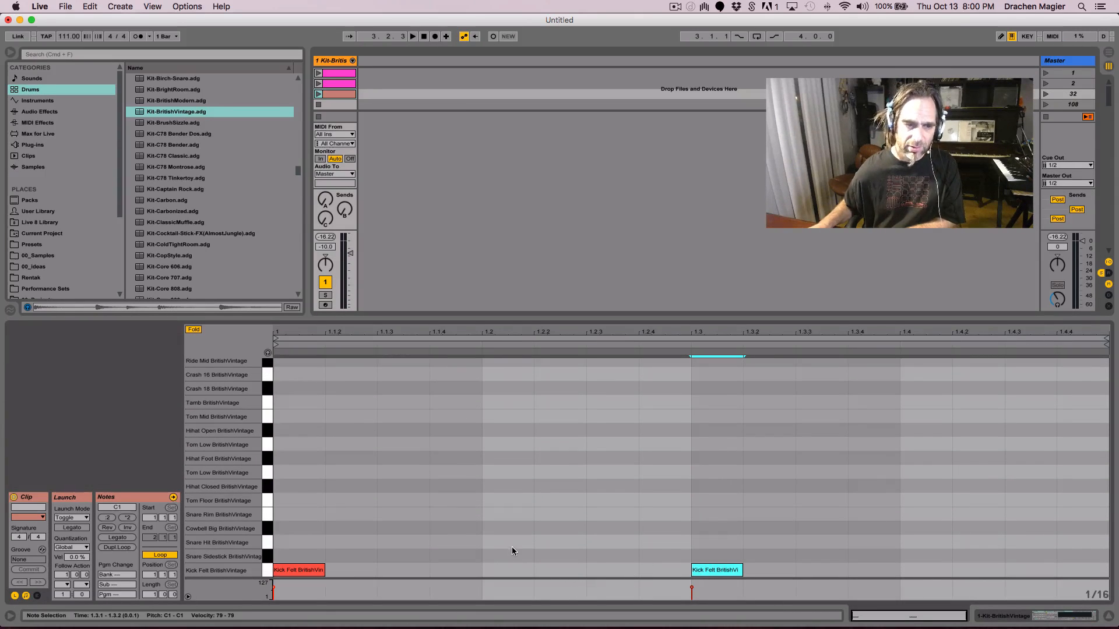
double_click(513, 544)
double_click(922, 544)
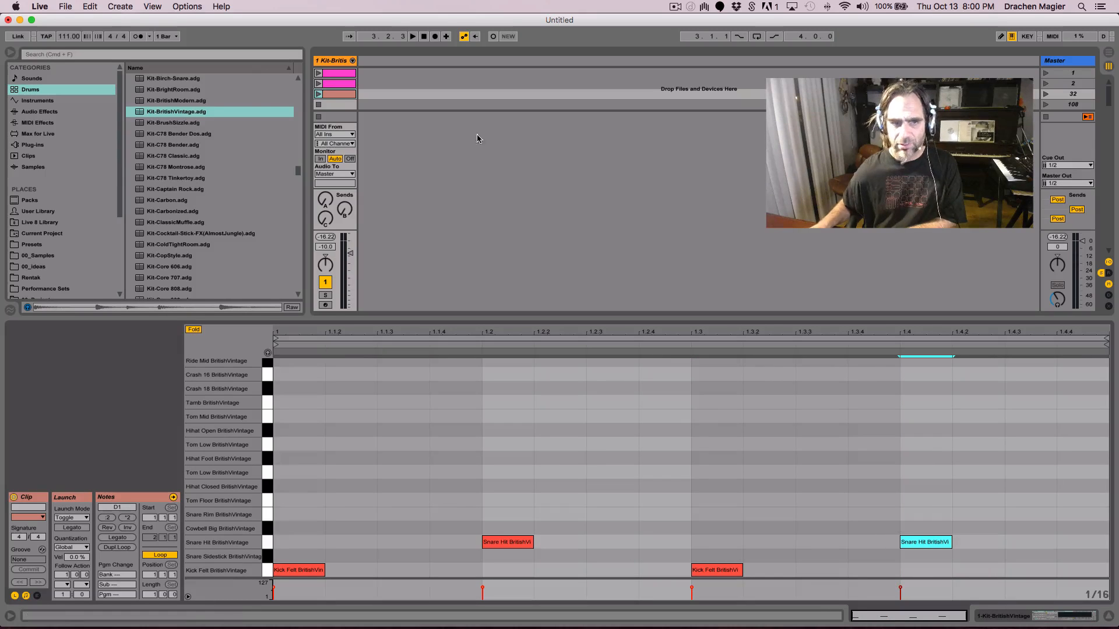
click(320, 104)
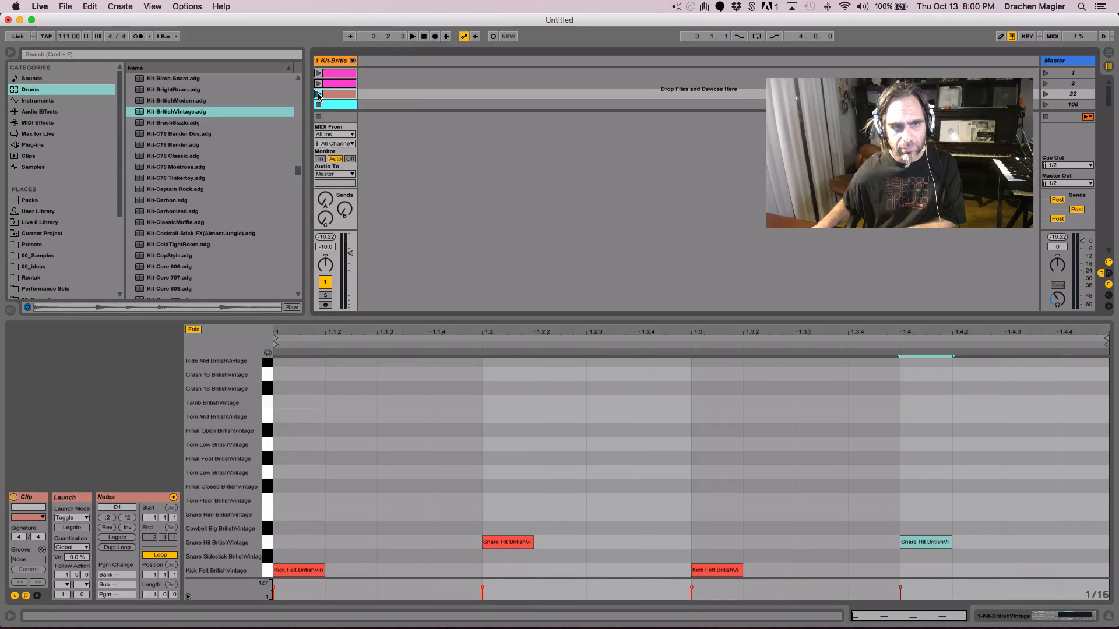
click(318, 94)
Move the Snare Hit from beat 2 to just after 1.2.3, add a Kick Felt note at 1.1.4, and audition
click(514, 543)
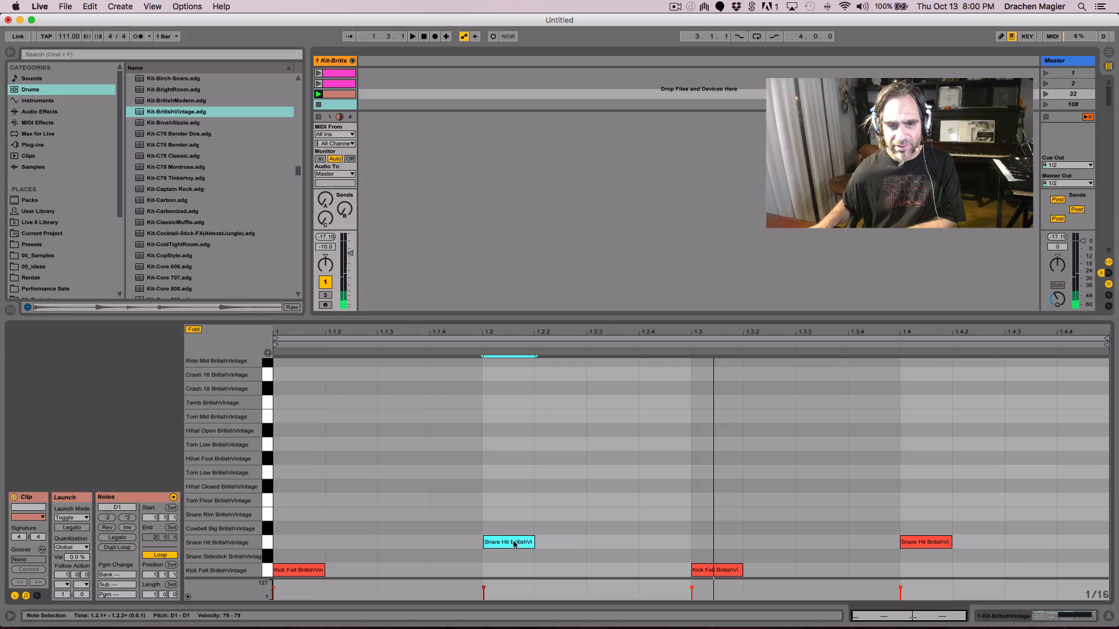
drag(513, 545, 622, 552)
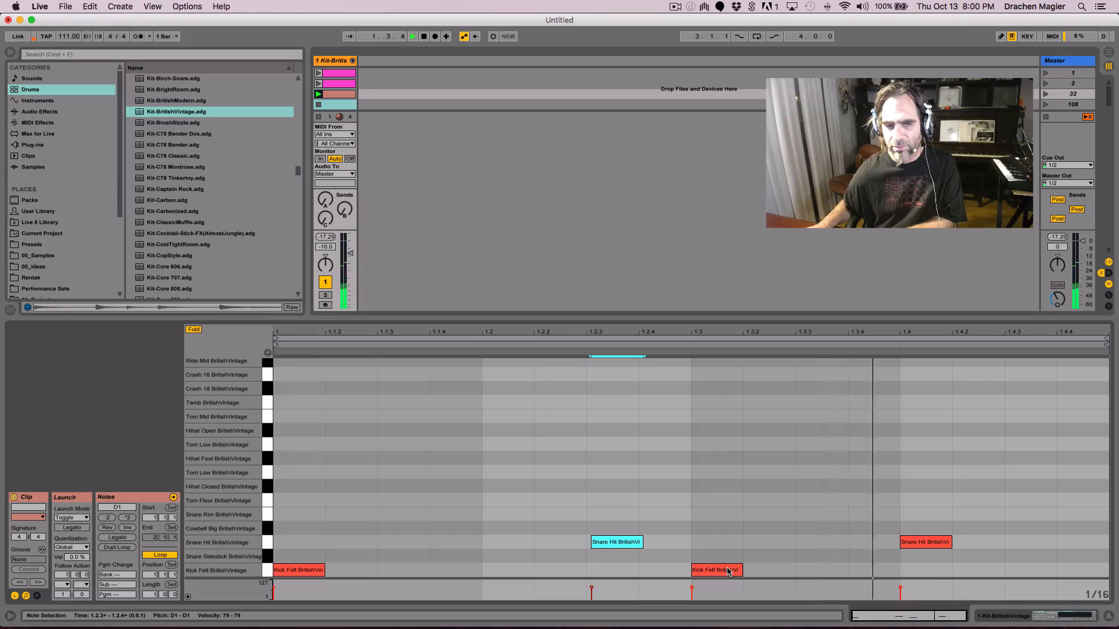
double_click(452, 570)
key(space)
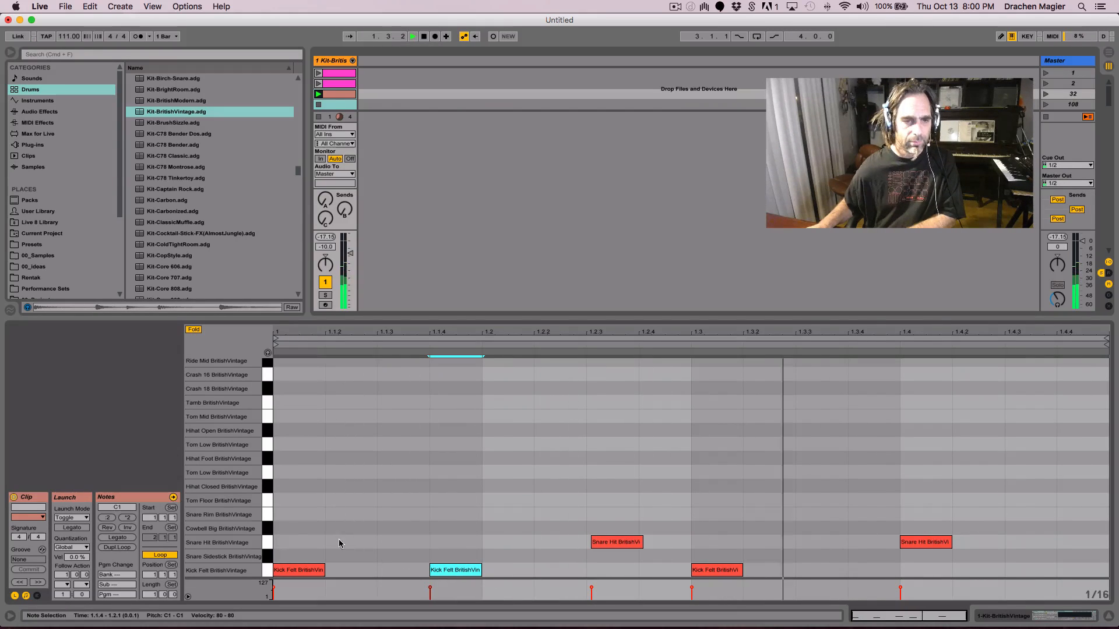
Nudge the Kick Felt notes at 1.3 and 1.1.4 and the Snare Hit at 1.4 slightly later, and audition
drag(720, 571, 725, 571)
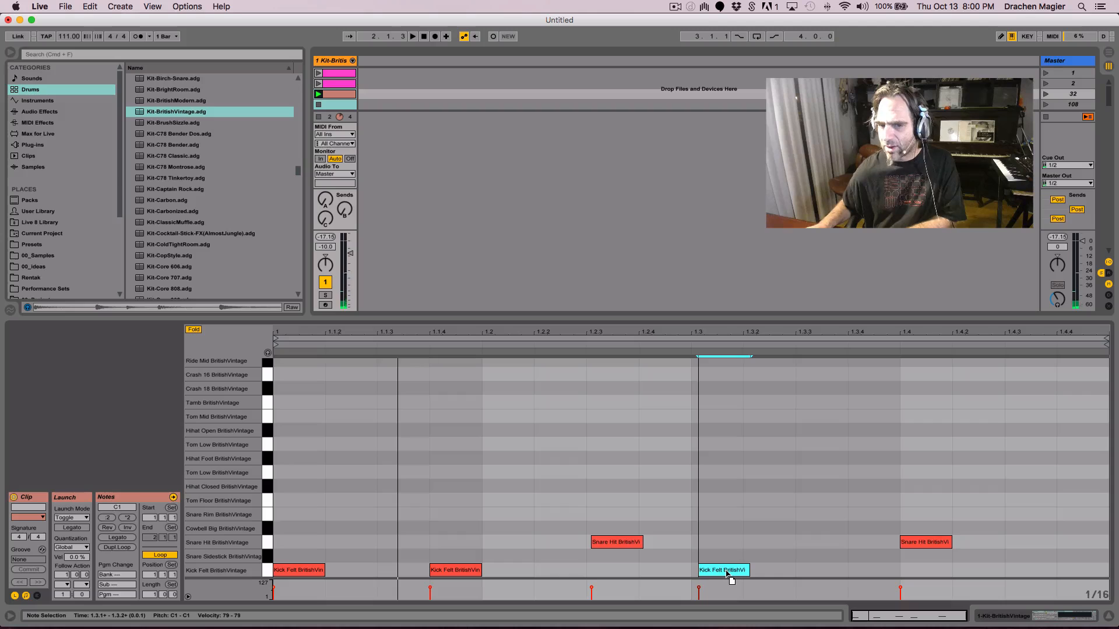
drag(926, 542, 928, 542)
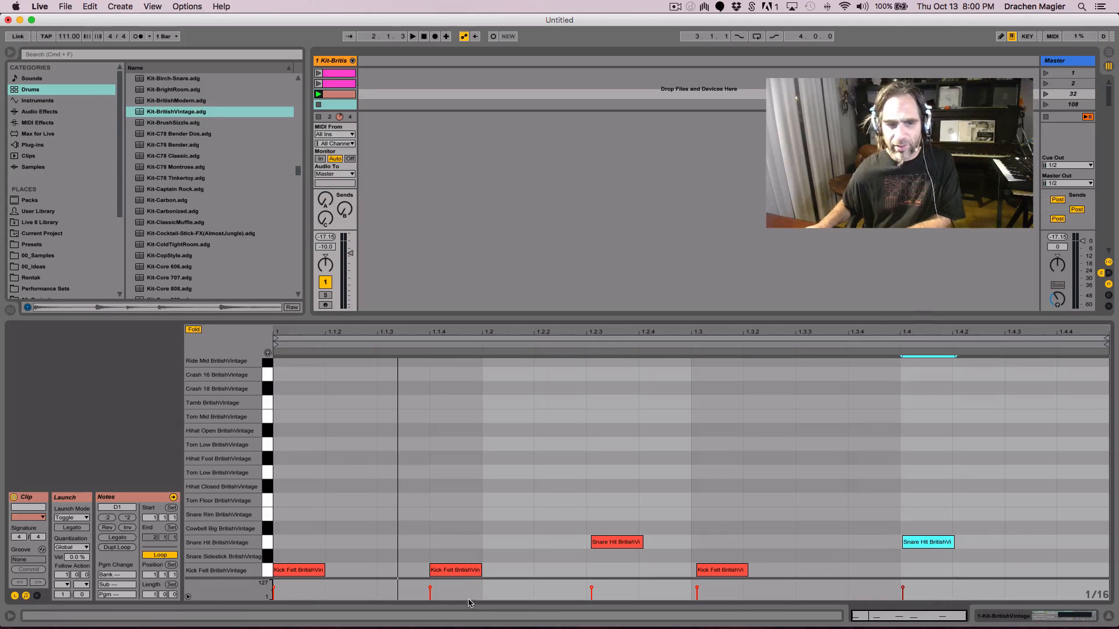
drag(462, 571, 468, 576)
key(space)
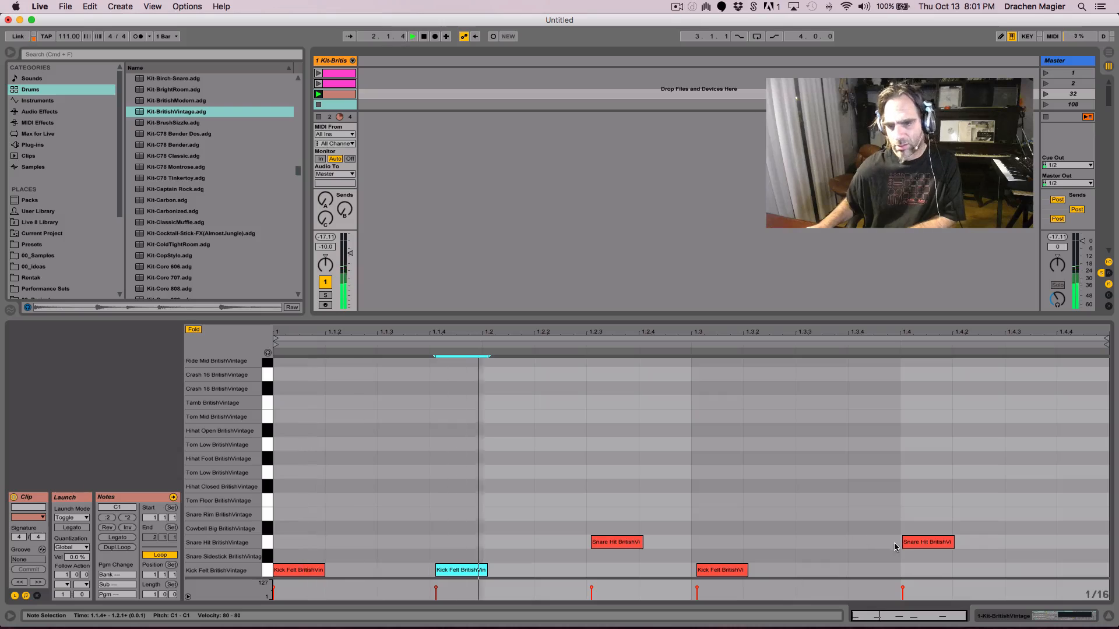
key(space)
Lower the velocities of the Snare Hit at 1.4 to 61, Kick Felt at 1.3 to 72 and Snare Hit near 1.2.3 to 59, and audition
click(926, 543)
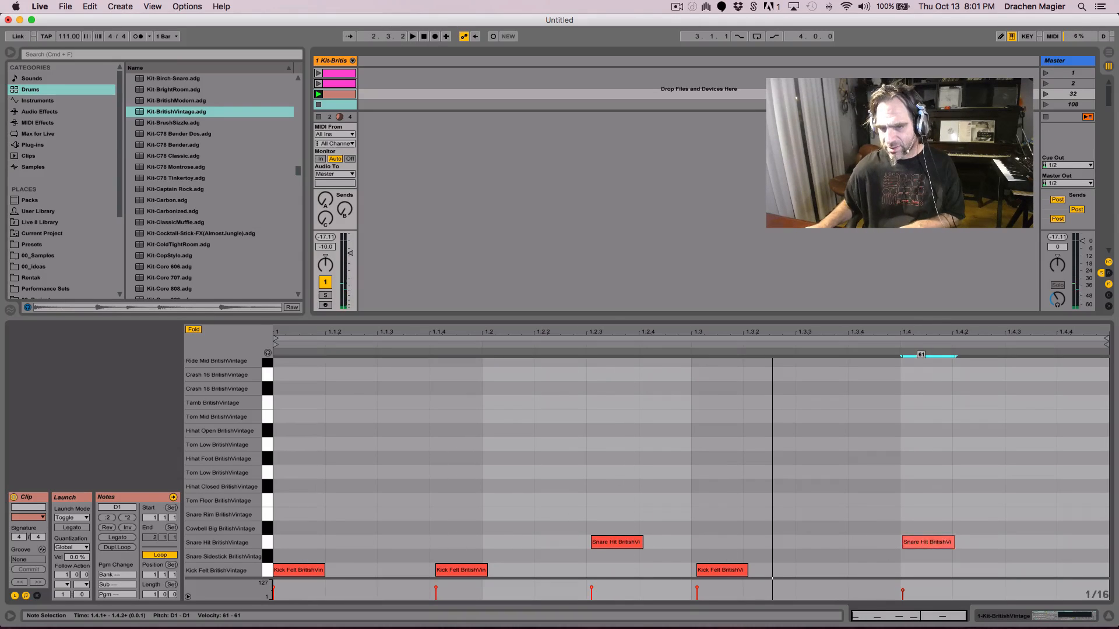
click(728, 570)
click(626, 543)
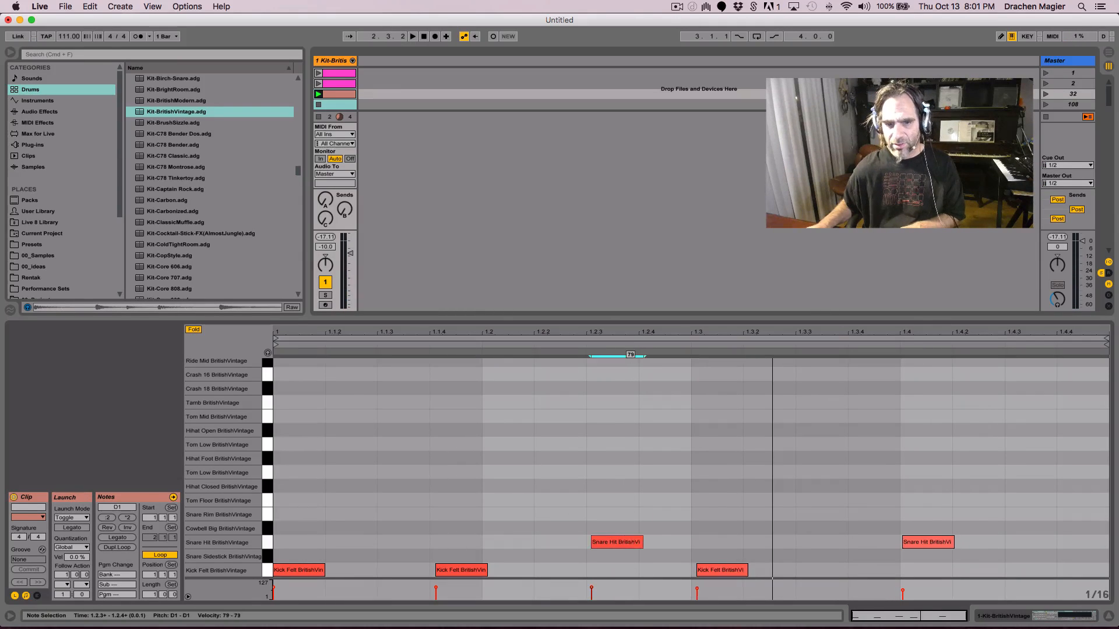
key(space)
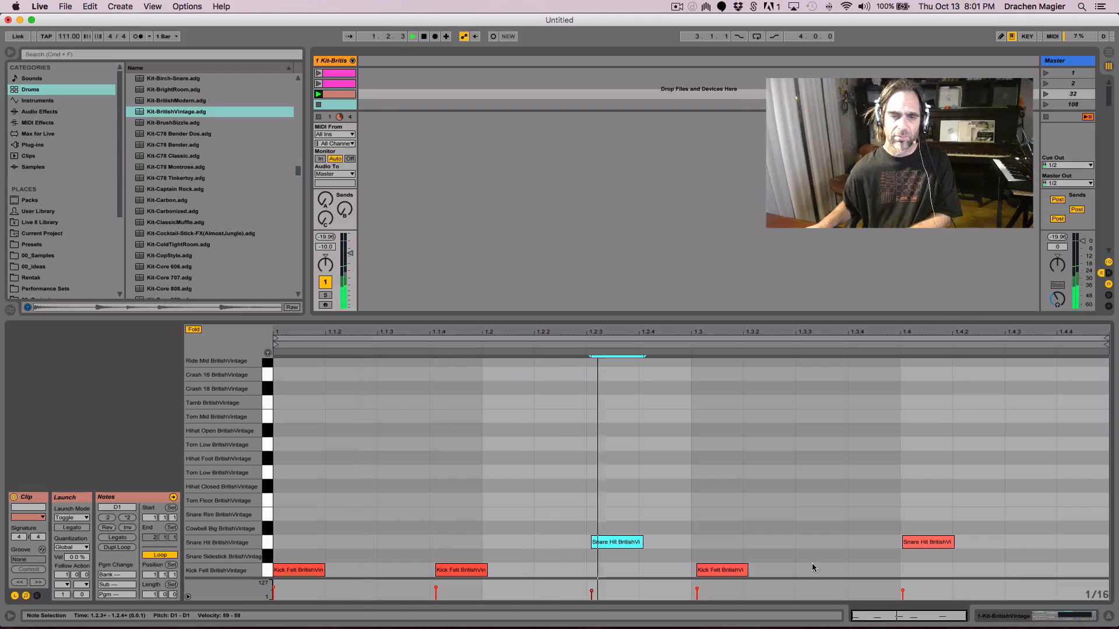
Nudge the Kick Felt at 1.3 slightly earlier and raise the Snare Hit velocities near 1.2.3 to 74 and at 1.4 to 79 while auditioning
click(729, 570)
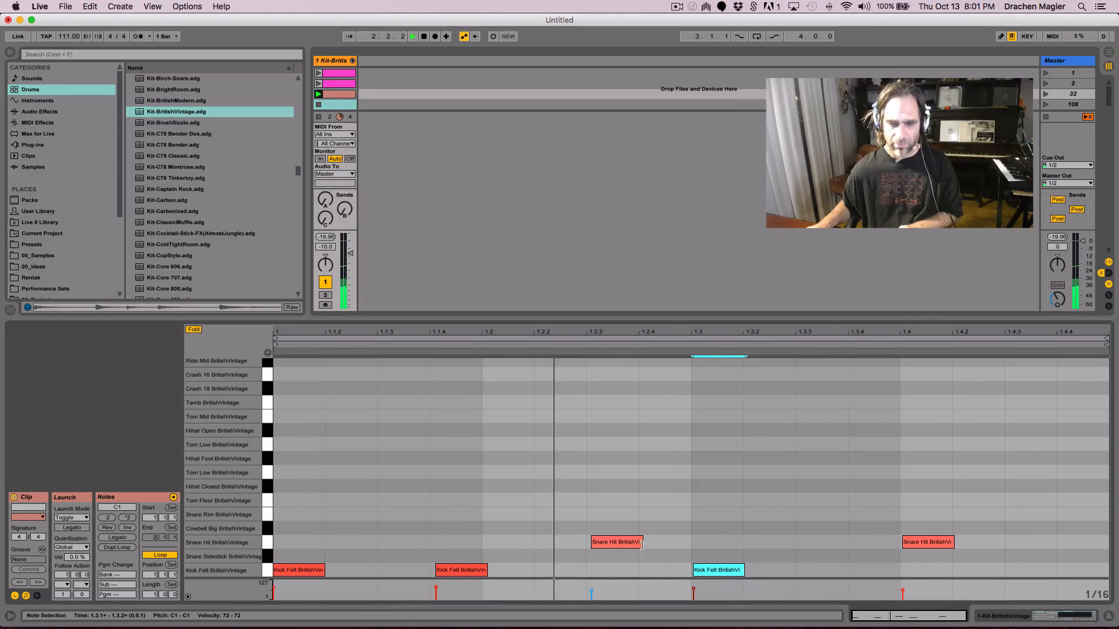
drag(637, 542, 636, 533)
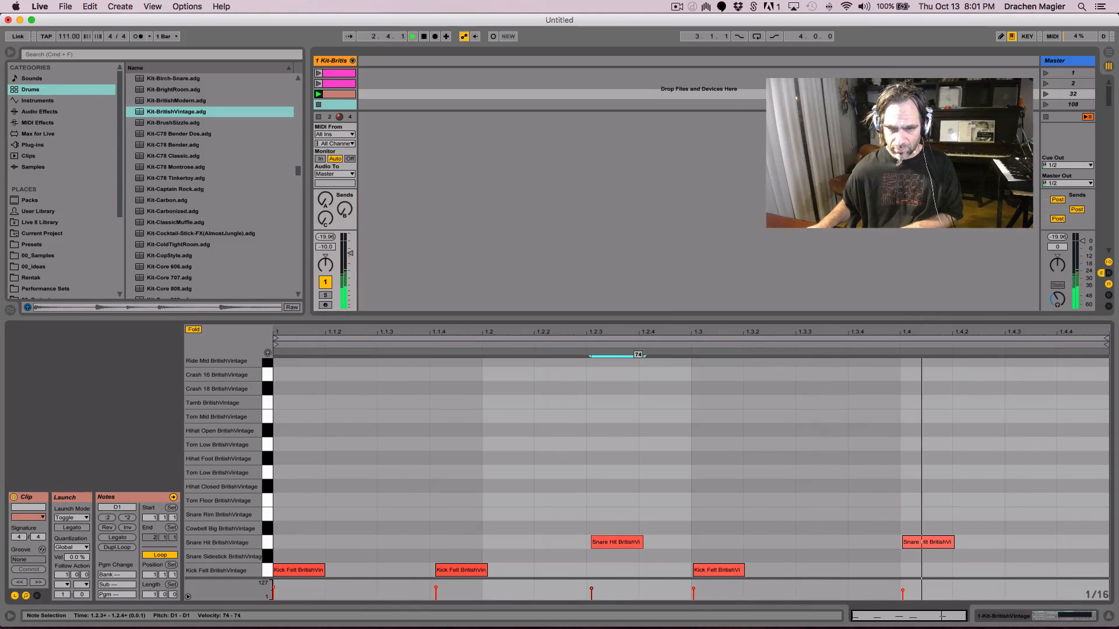
click(926, 542)
drag(919, 542, 919, 532)
key(space)
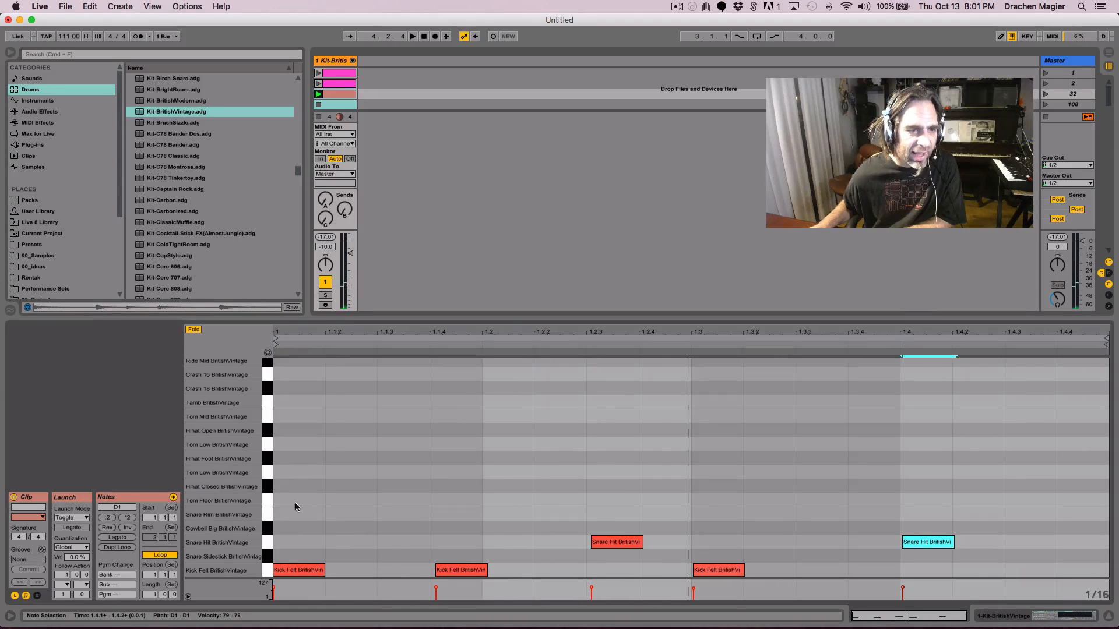
Add Hihat Closed sixteenth notes from 1.1.1 to 1.1.4, with velocity 25 on the second and third and a stronger fourth
double_click(294, 486)
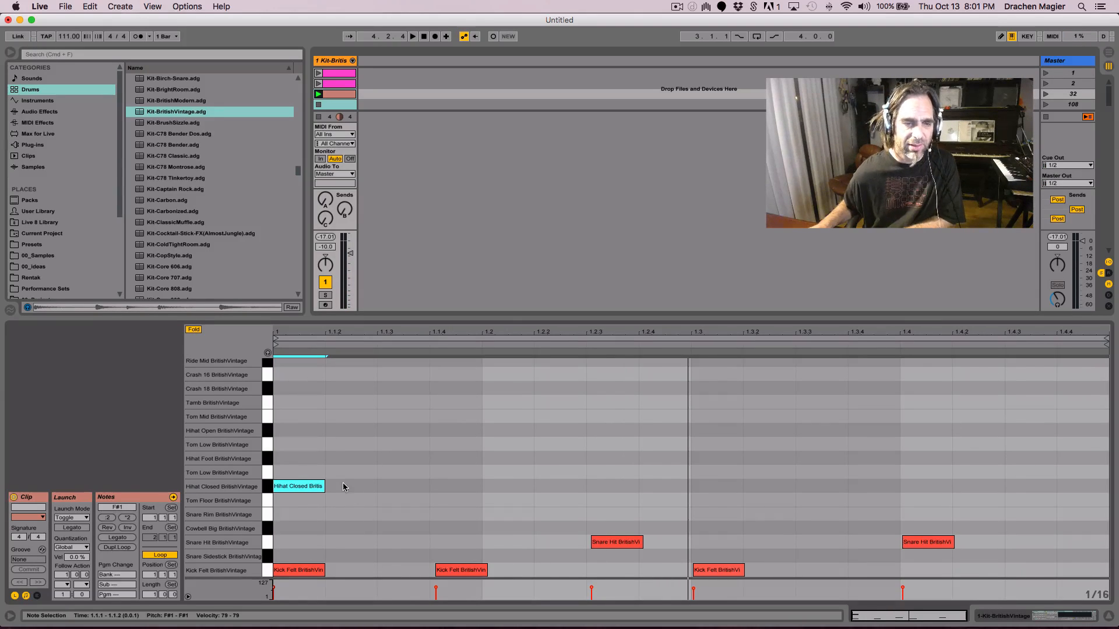
double_click(344, 485)
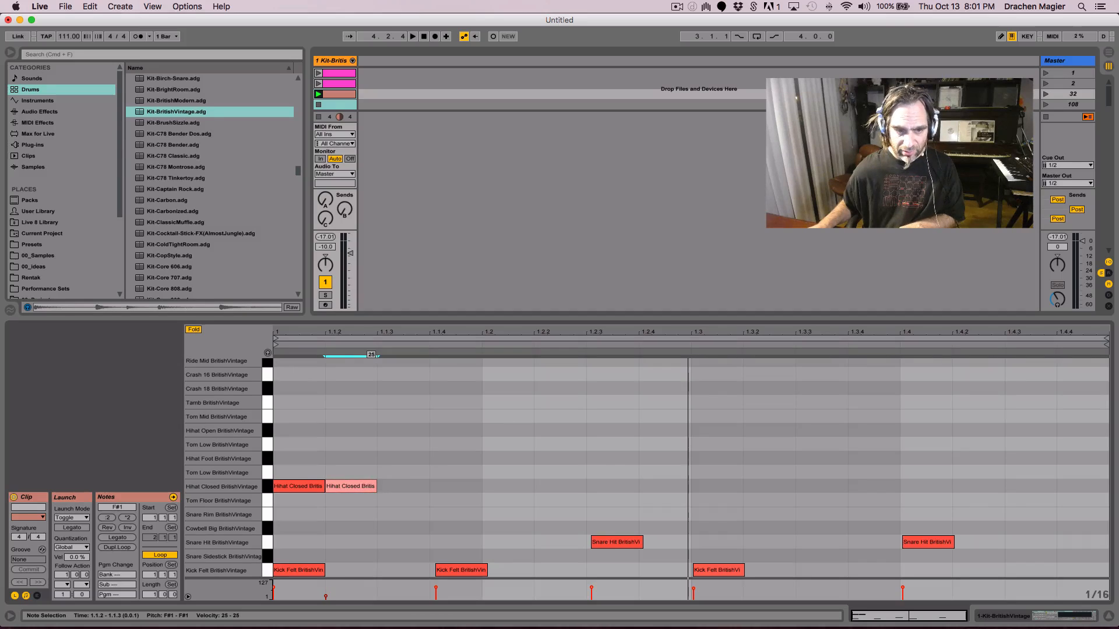
double_click(405, 487)
key(space)
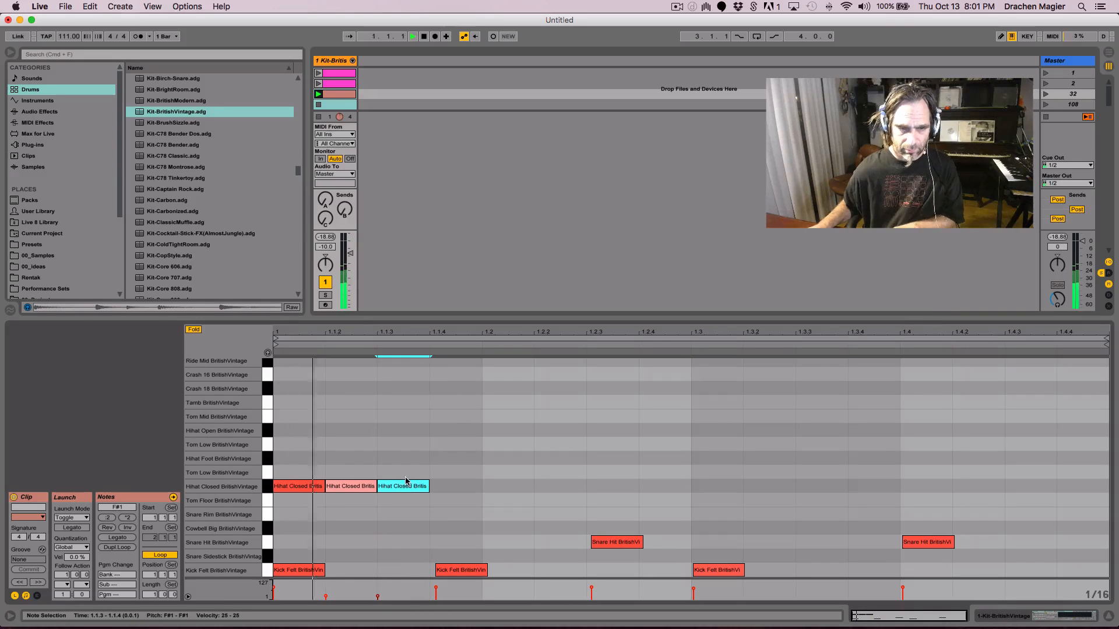
double_click(456, 487)
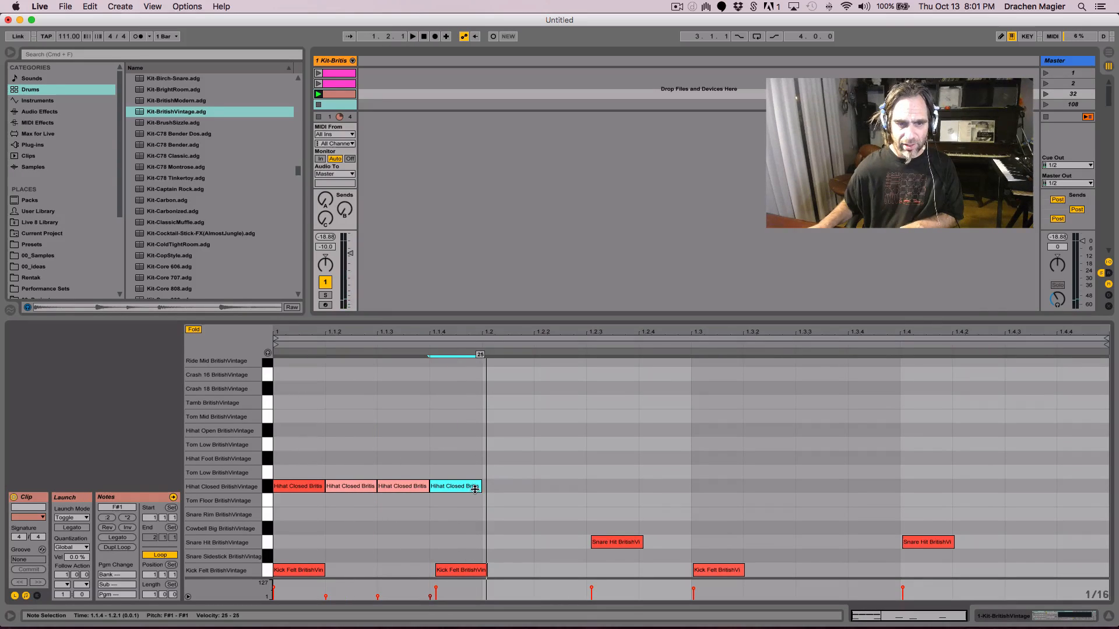
drag(463, 486, 457, 469)
Shorten the four Hihat Closed notes in beat 1 together and nudge them slightly later off the grid
drag(467, 424, 298, 524)
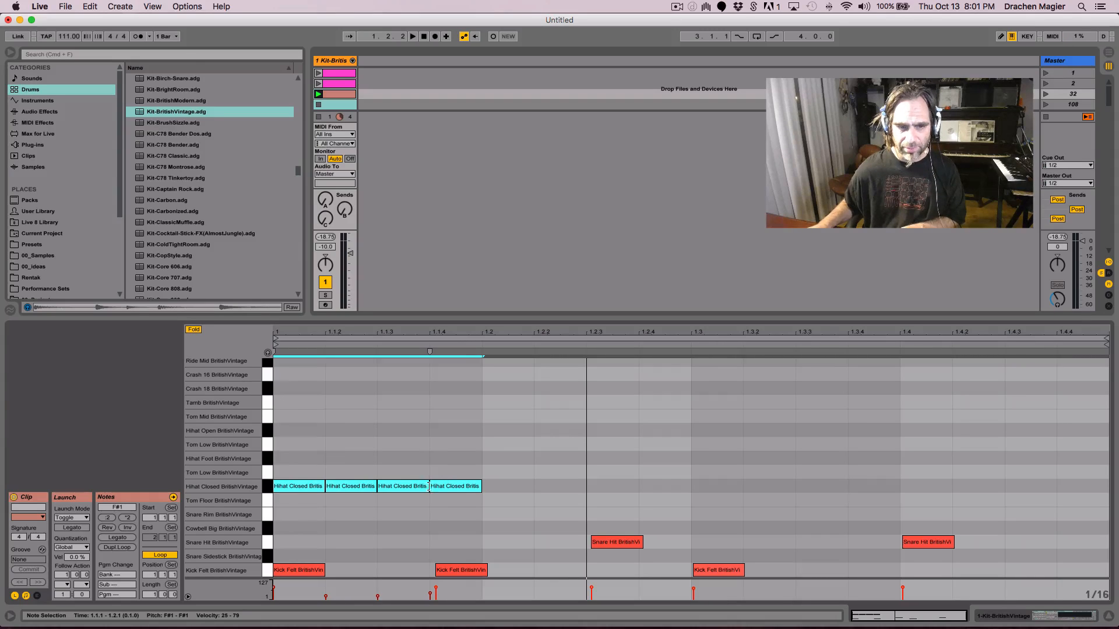
drag(429, 486, 414, 486)
click(427, 465)
click(340, 487)
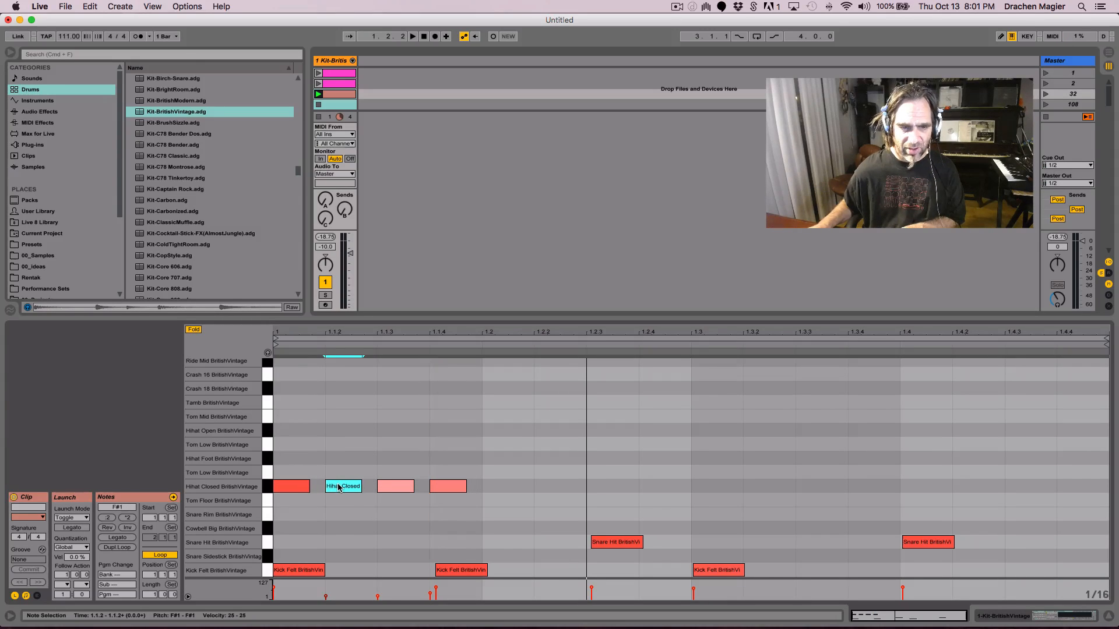
drag(339, 487, 287, 489)
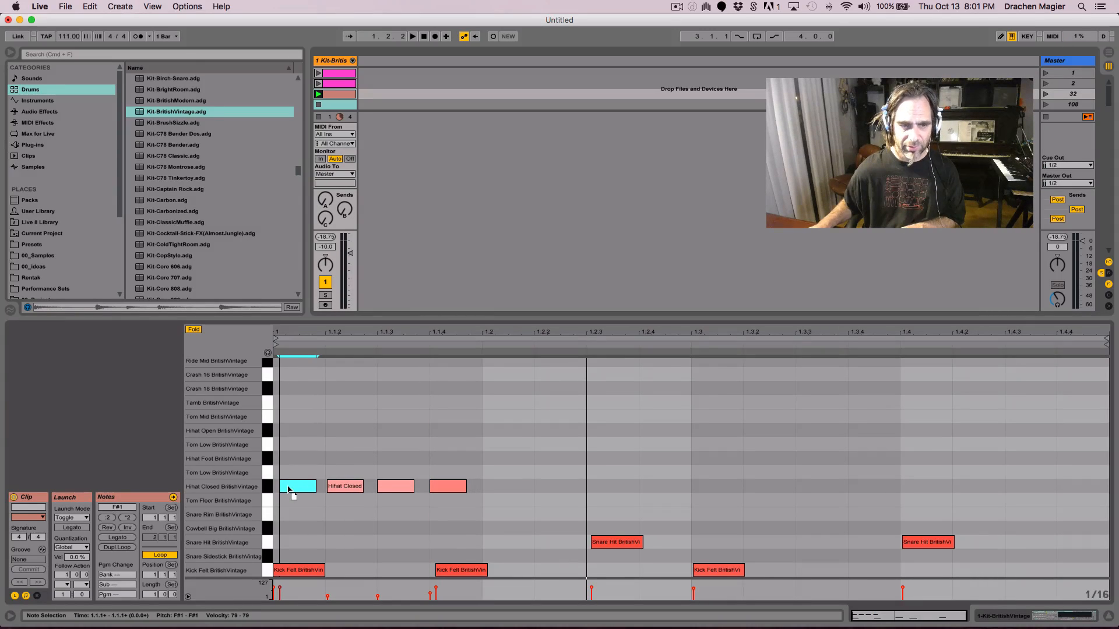
Audition the beat 1 Hihat Closed group, duplicate it three times to fill the bar, and audition the full pattern
drag(406, 488, 274, 511)
key(space)
key(space)
key(space)
key(space)
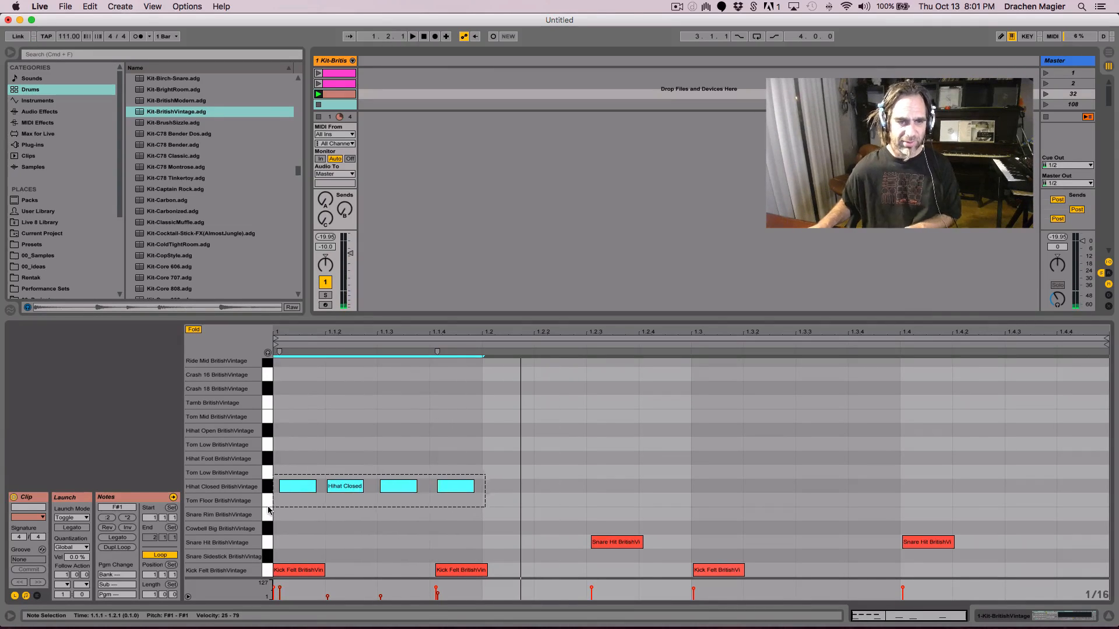
key(super+d)
key(super+d)
key(super+d)
key(space)
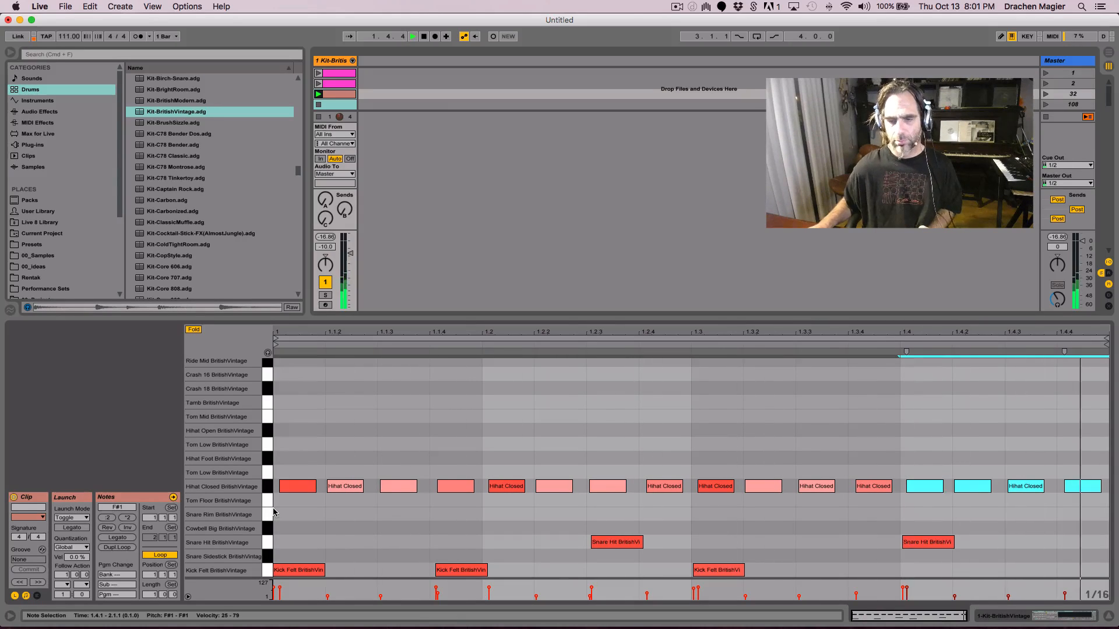
key(space)
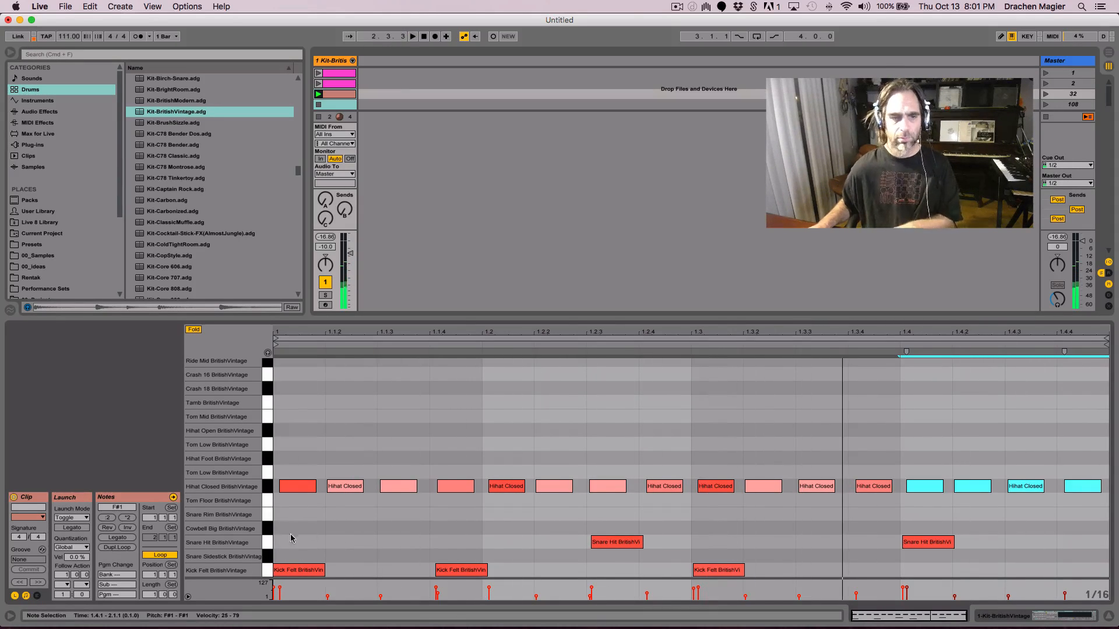
Duplicate the one-bar loop to two bars, add a Snare Hit at 2.4.3 with velocity 45, and audition the pattern
click(117, 547)
click(909, 571)
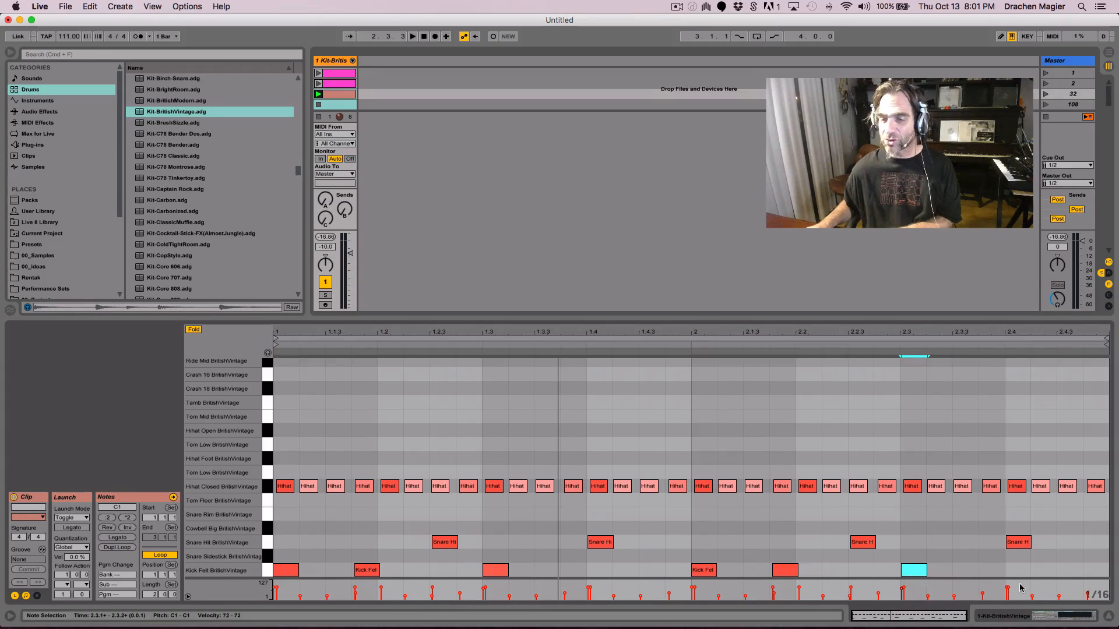
double_click(1071, 542)
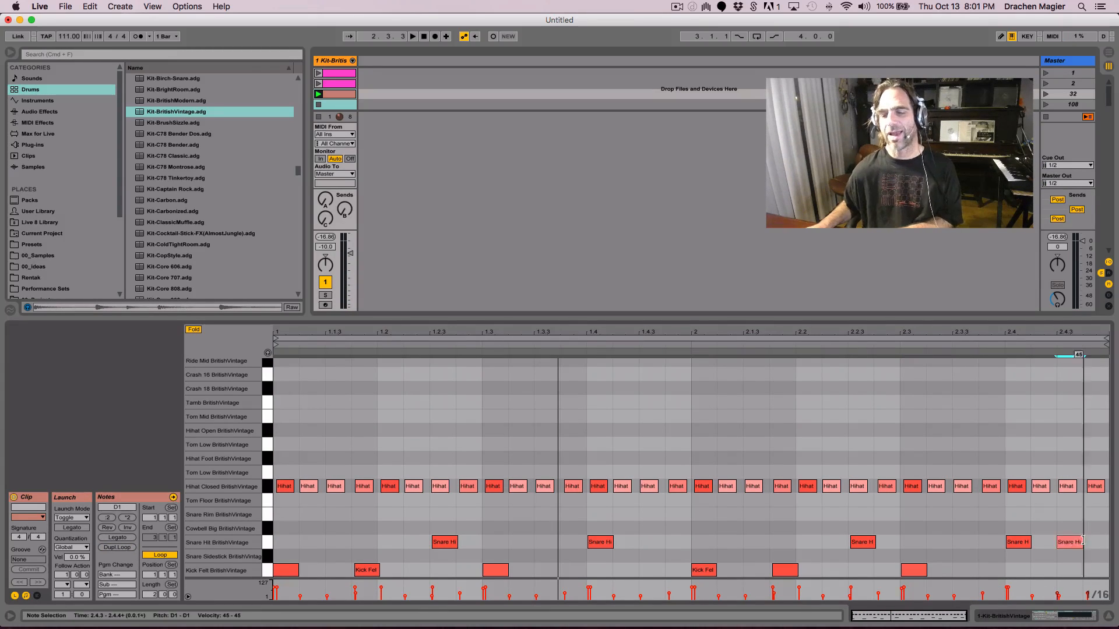
click(1018, 542)
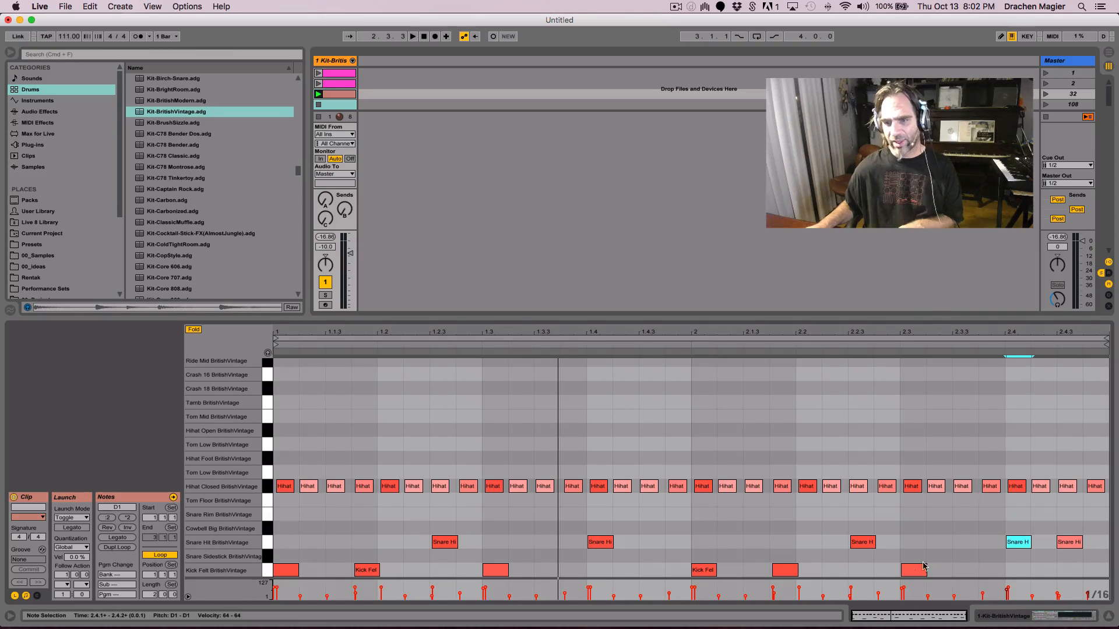
click(868, 546)
key(space)
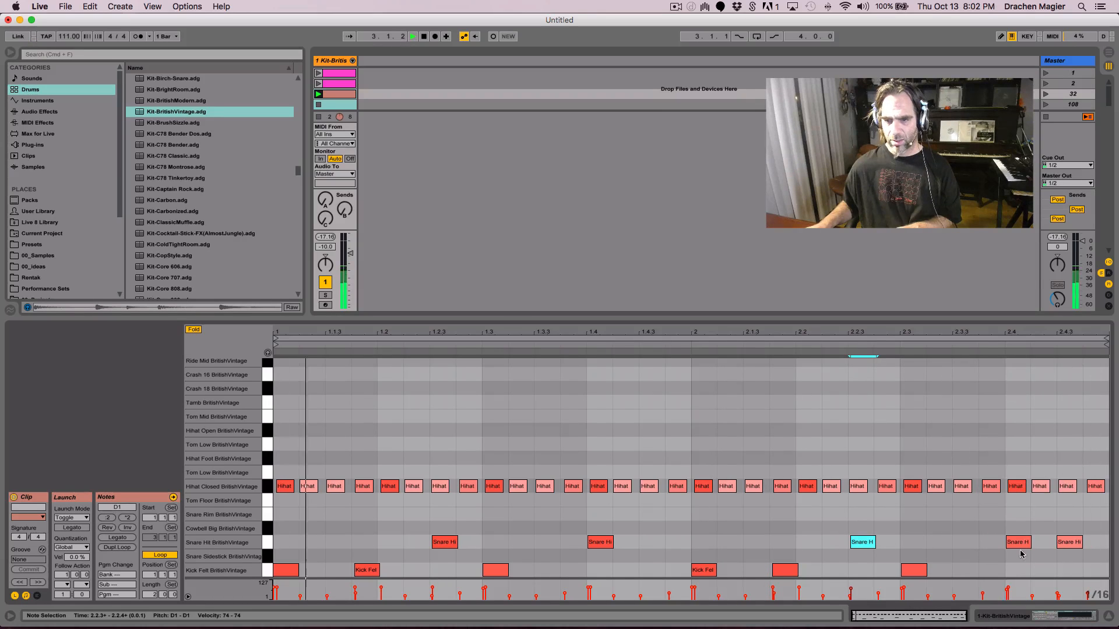
Add Snare Hits at 2.4.2 and 2.3.4, the latter with velocity 37, and audition the two-bar beat
mouse_move(1024, 542)
mouse_down()
mouse_move(1046, 545)
mouse_move(1047, 561)
mouse_move(1065, 557)
mouse_up()
double_click(1048, 543)
click(1057, 542)
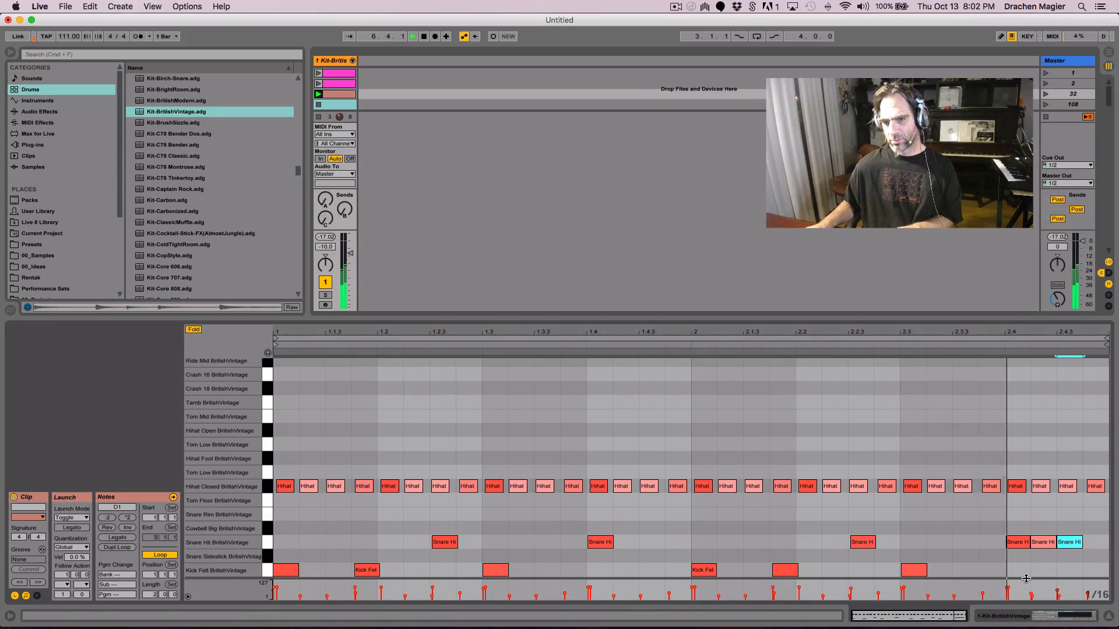
drag(1071, 542, 995, 574)
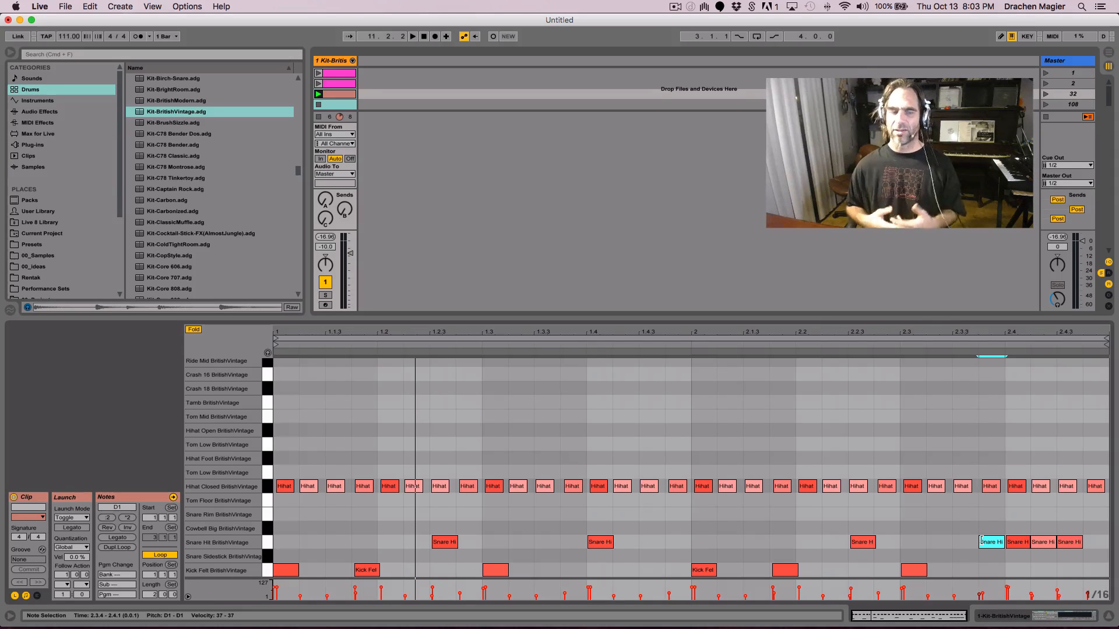
key(space)
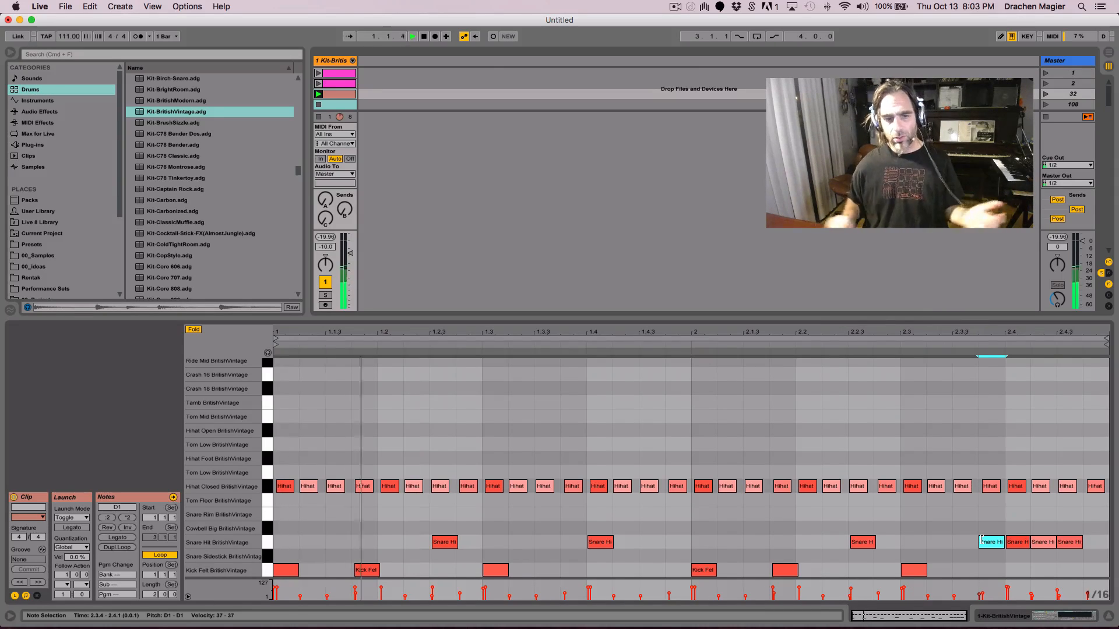
Compare the four-bar groove in the first clip slot with the new two-bar beat in the third by launching them alternately
click(319, 74)
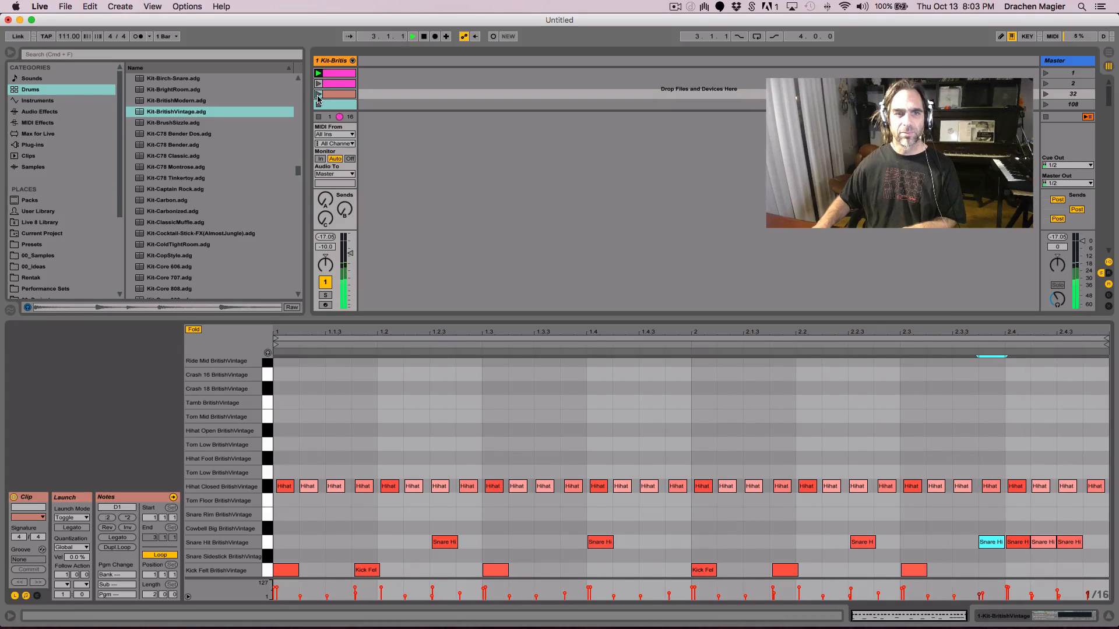
click(319, 94)
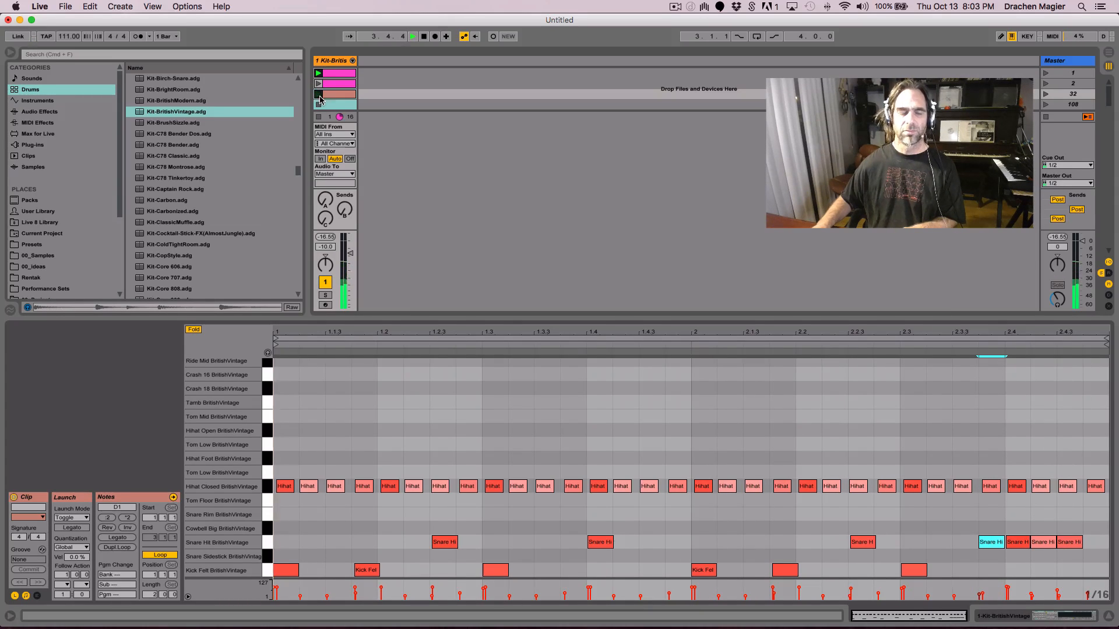
click(319, 74)
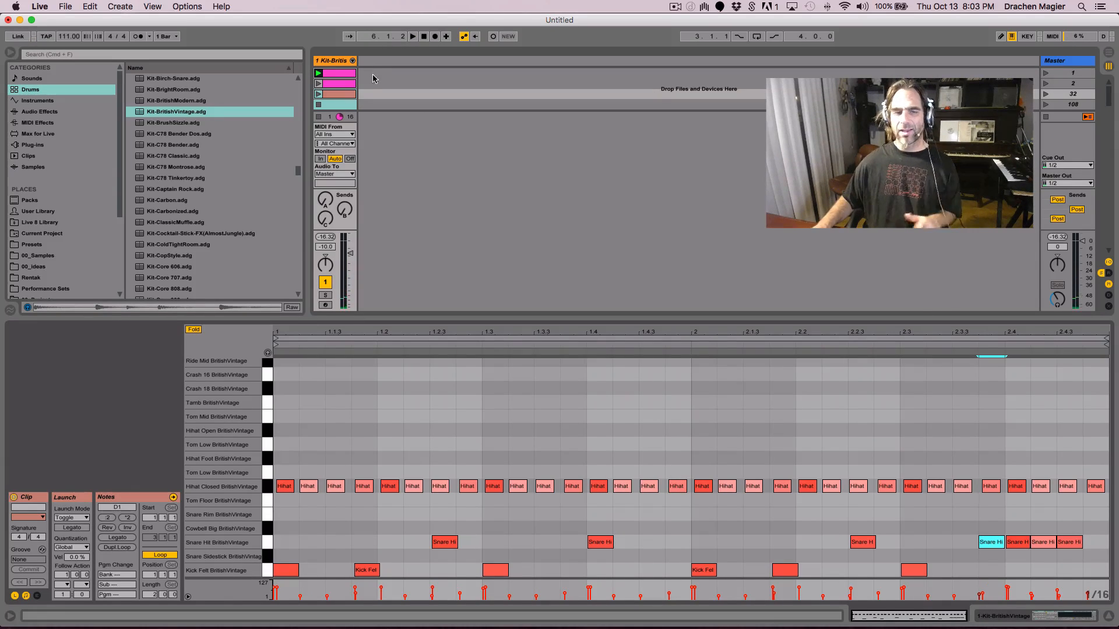
click(318, 93)
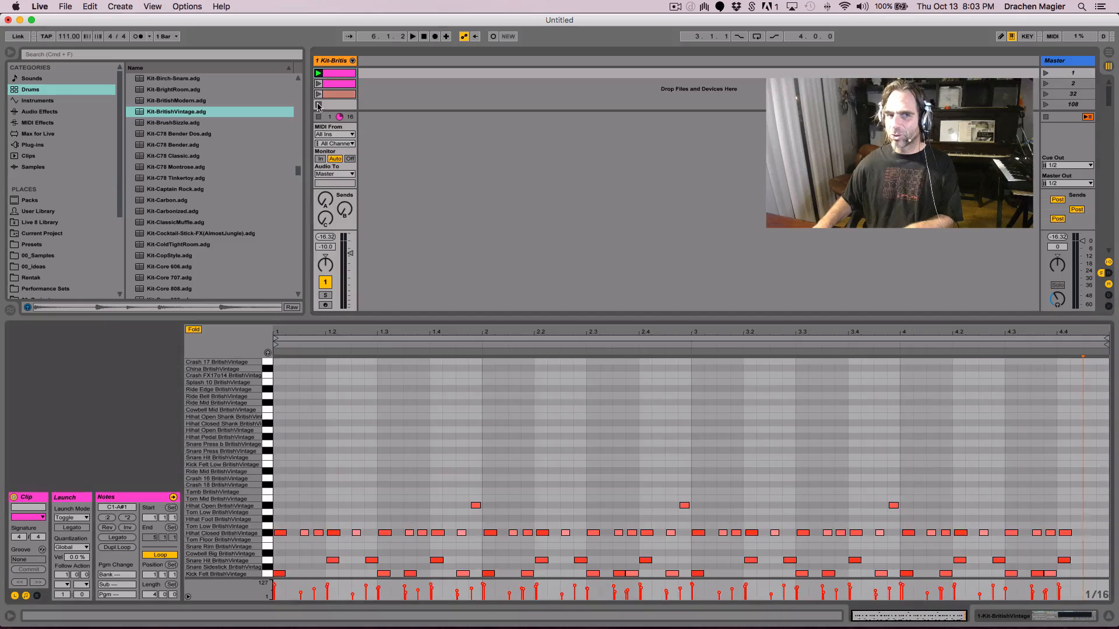
click(319, 73)
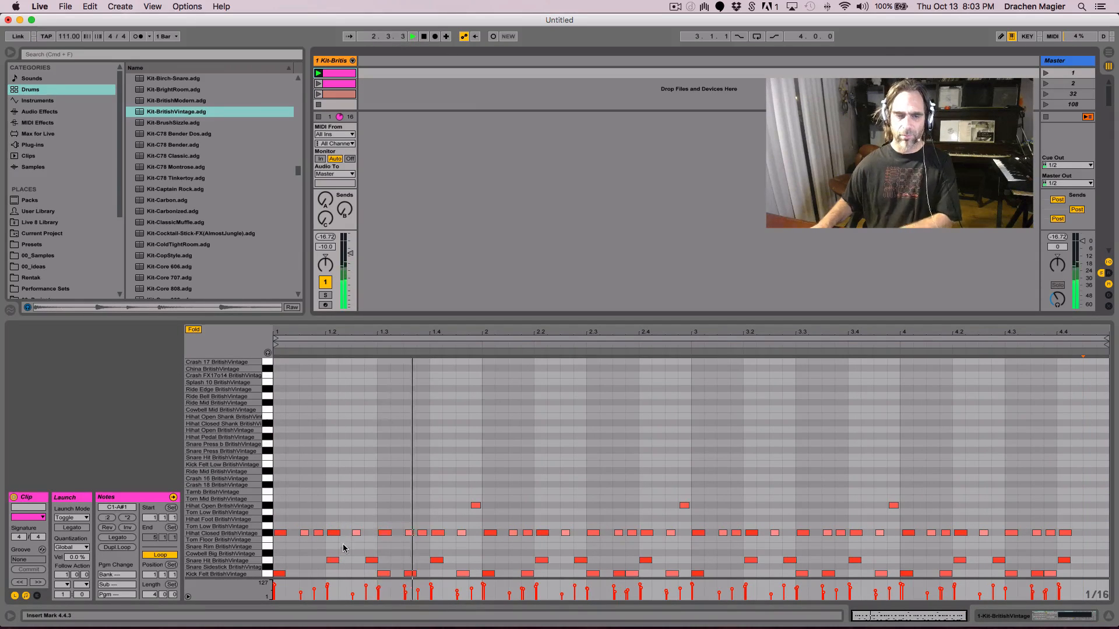